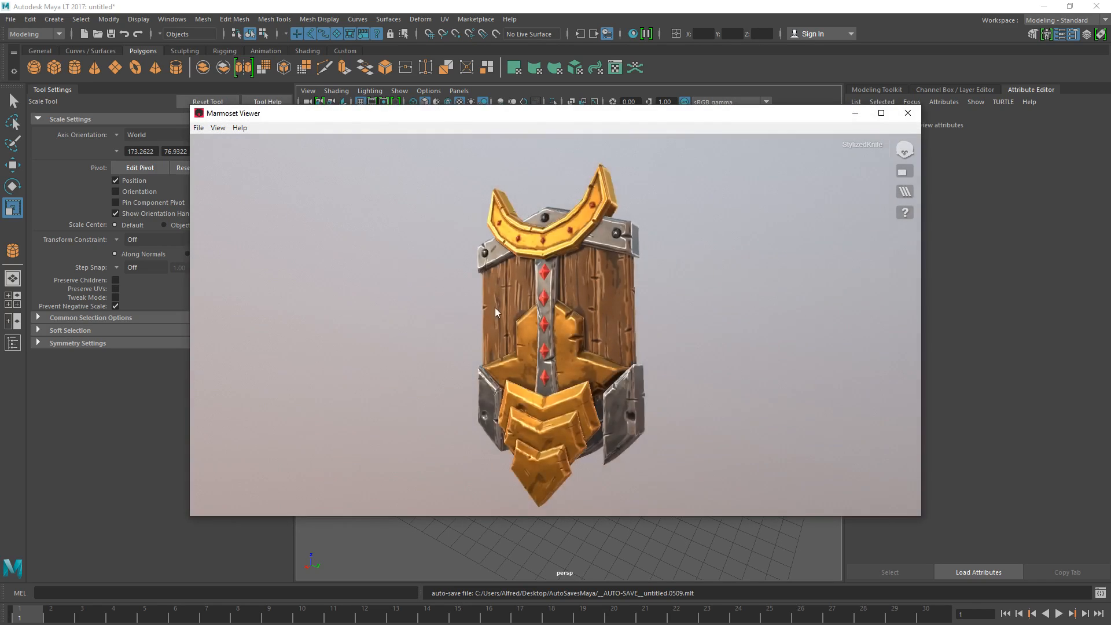
- View the finished stylized shield and small hammer examples from different angles and close the Marmoset Viewer
mouse_move(722, 303)
mouse_down()
mouse_move(650, 347)
mouse_move(342, 355)
mouse_move(917, 271)
mouse_up()
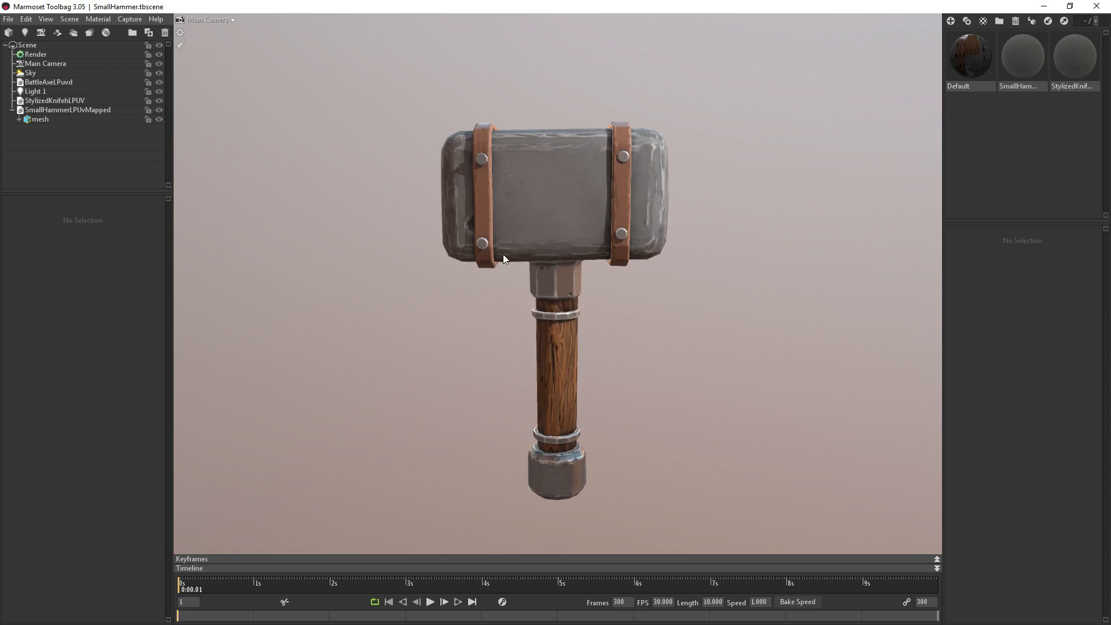
drag(504, 259, 523, 278)
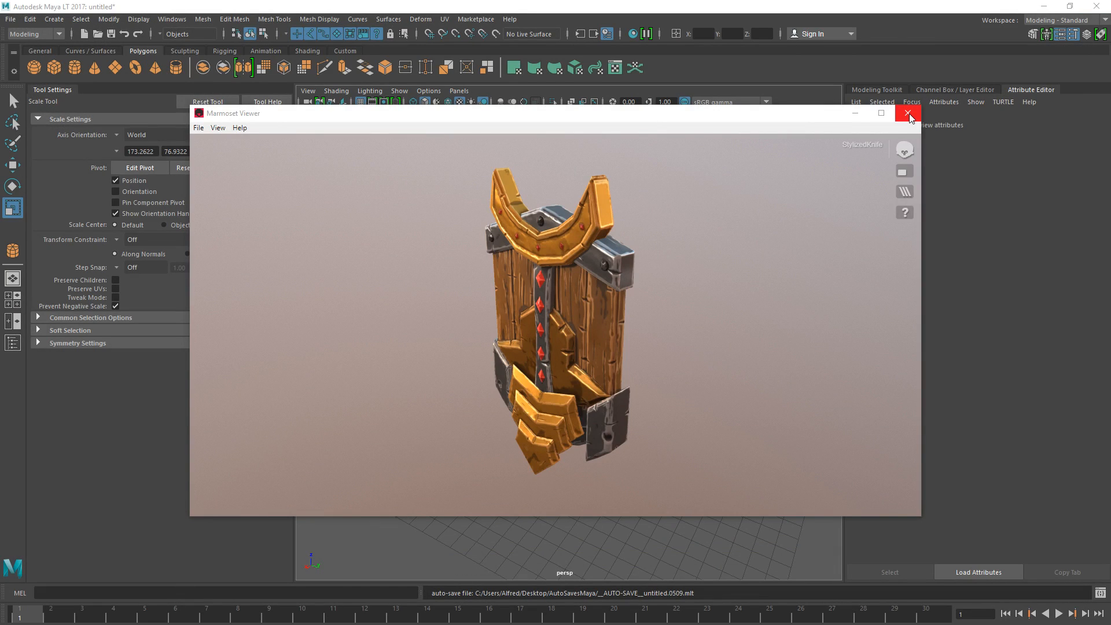
click(908, 114)
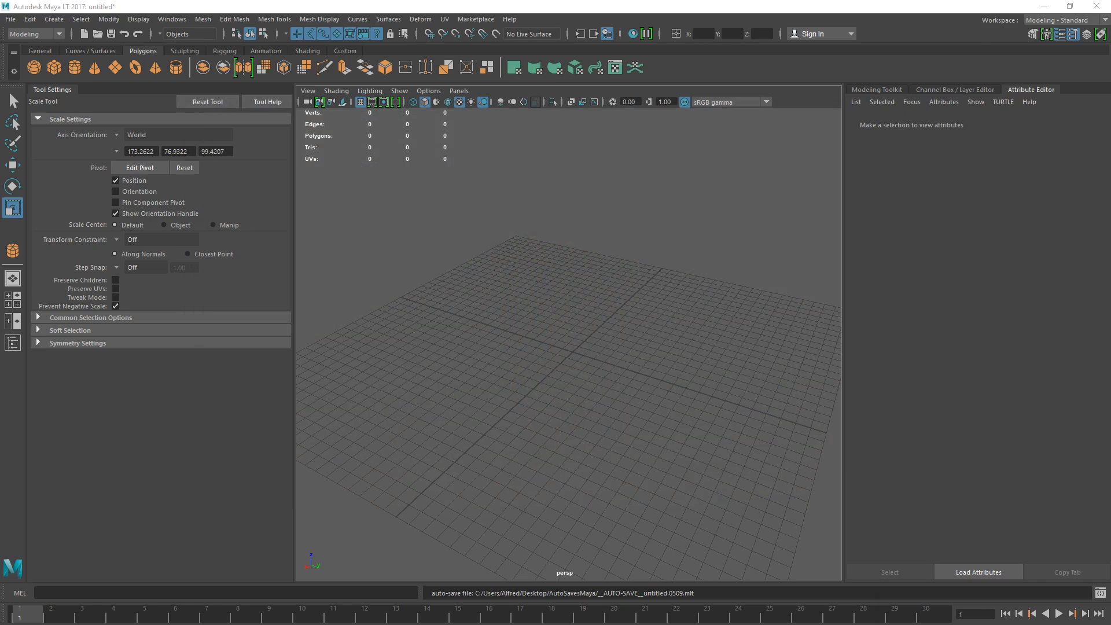
- Switch to the browser and compare the hammer reference render with the medieval blacksmith photo
key(alt+Tab)
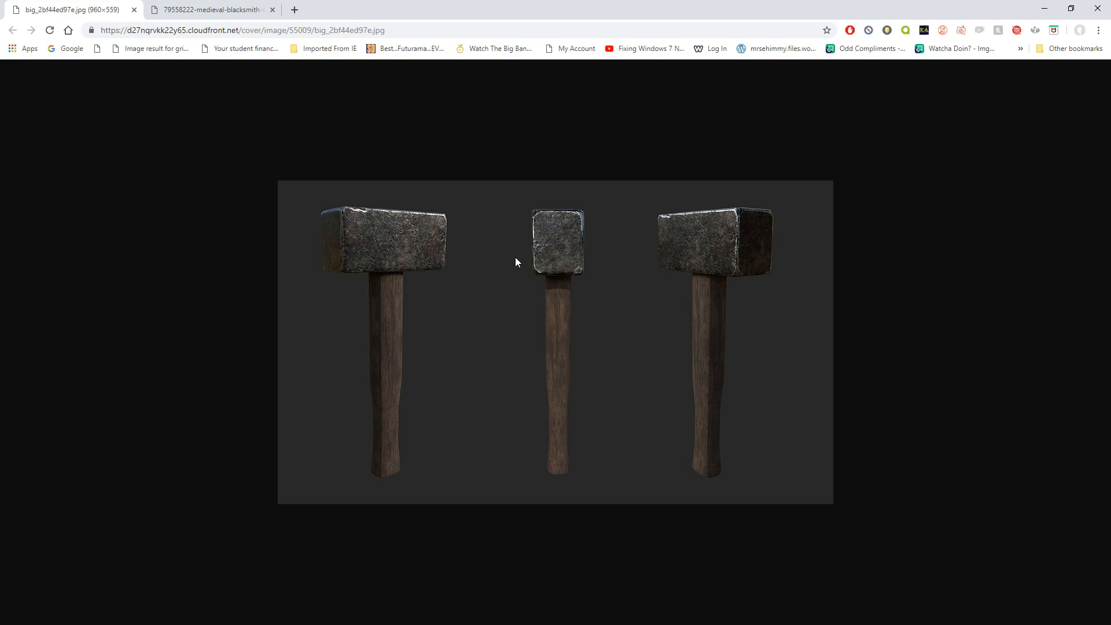
click(225, 8)
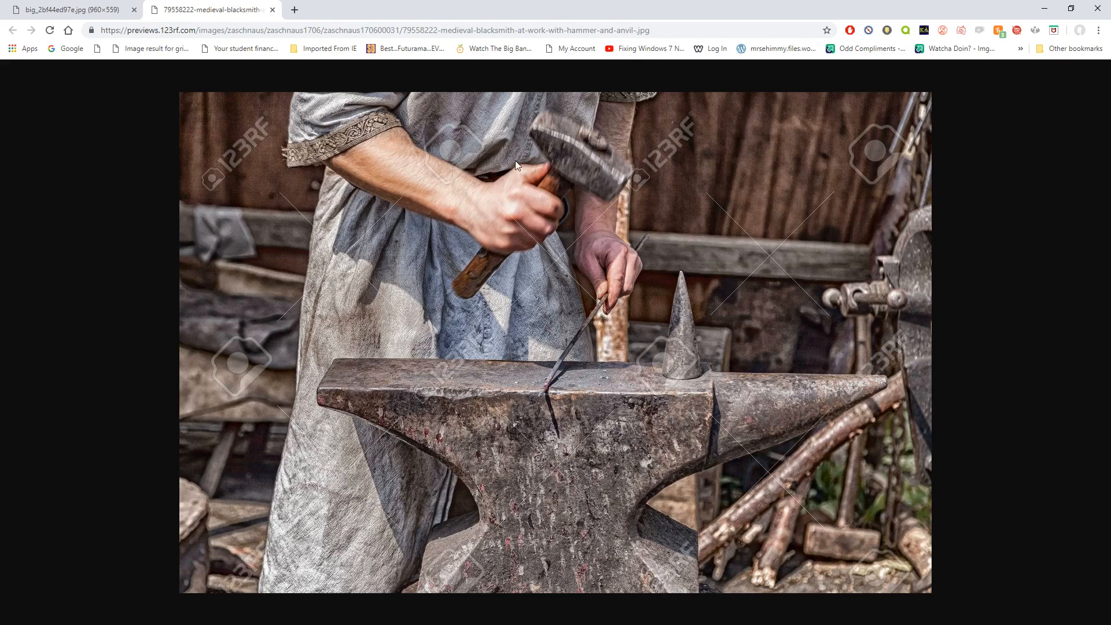
click(73, 10)
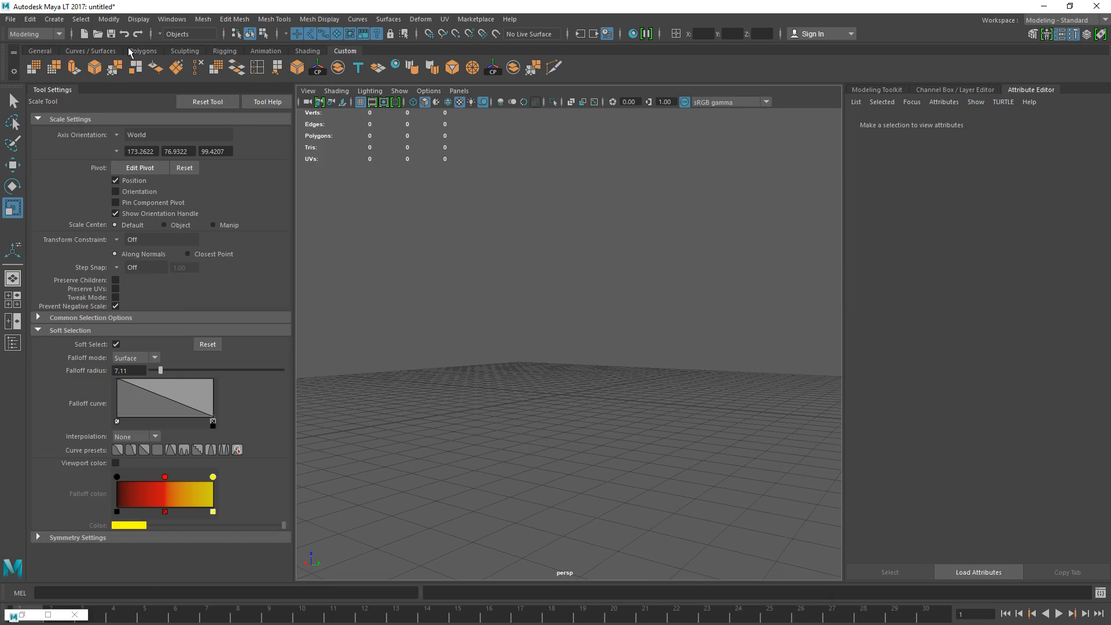
- Create a polygon cube and move it to the centre of the grid with grid snapping enabled
click(74, 67)
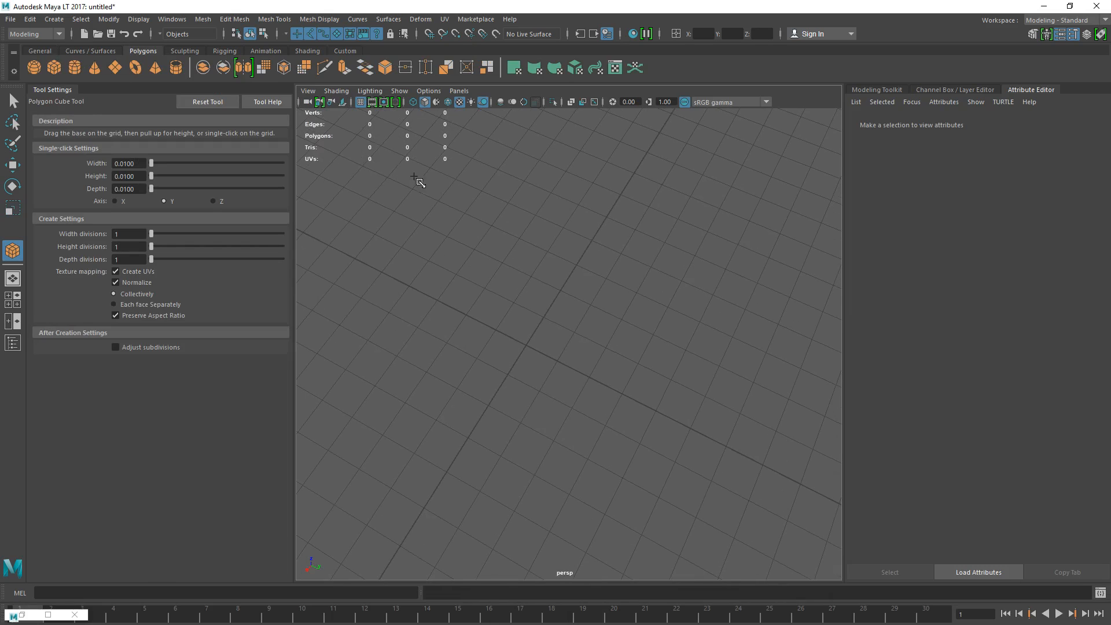
click(479, 334)
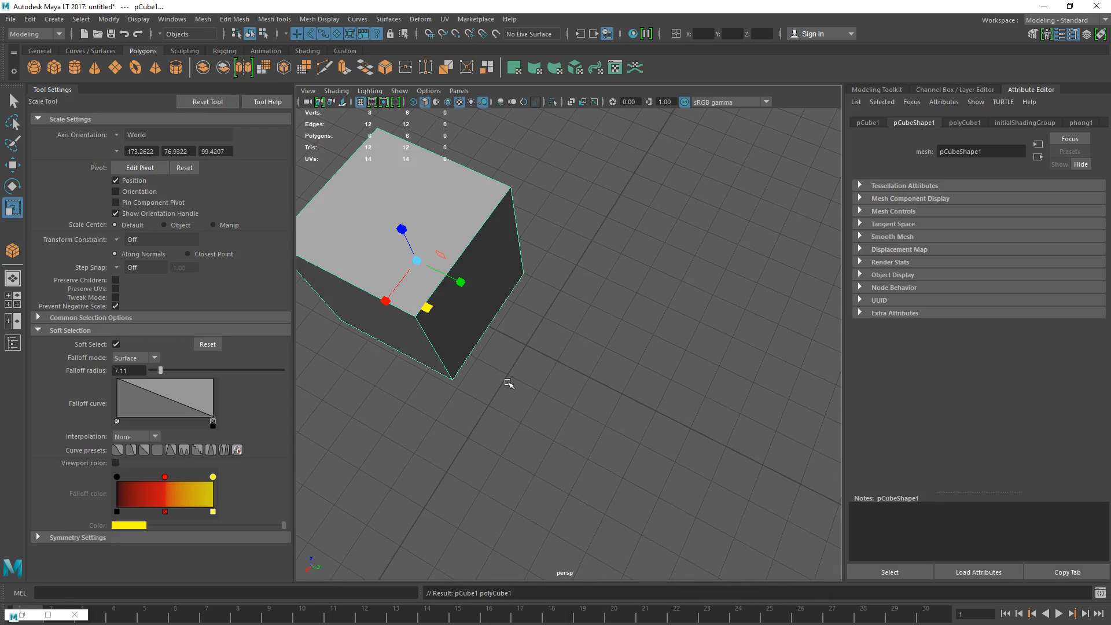
key(e)
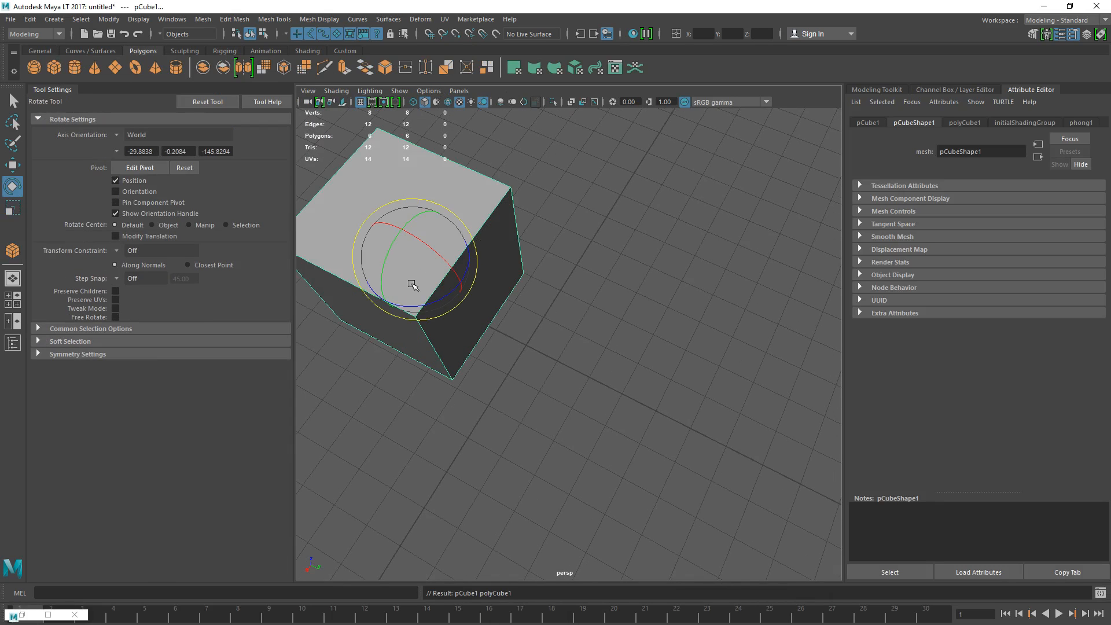
key(w)
click(430, 34)
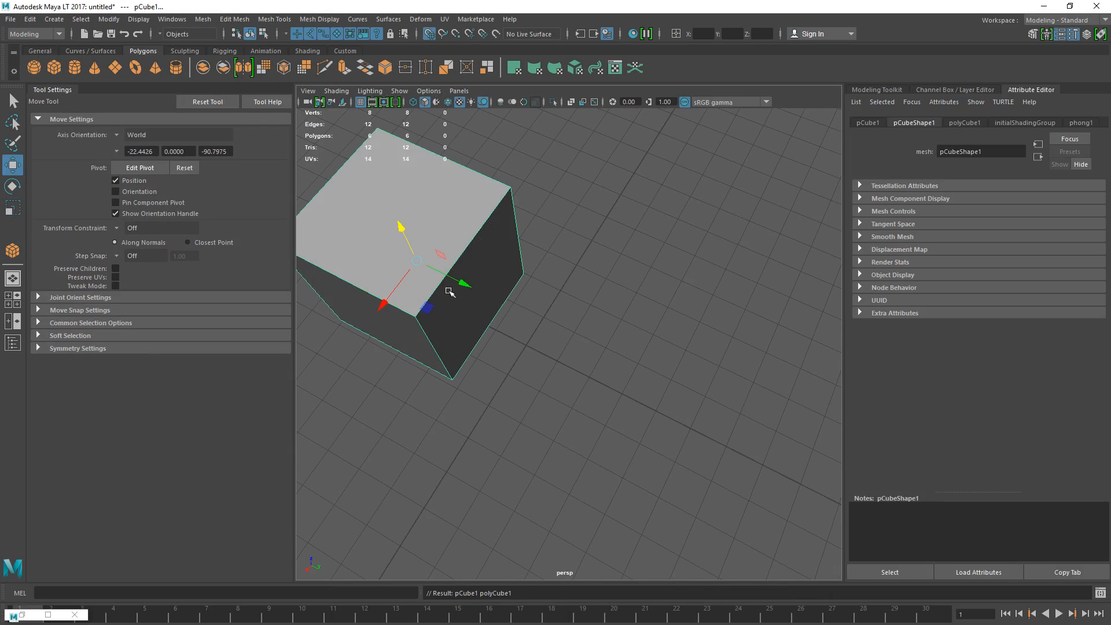
drag(417, 262, 529, 364)
- Scale the cube down horizontally into a slim upright block
key(e)
key(r)
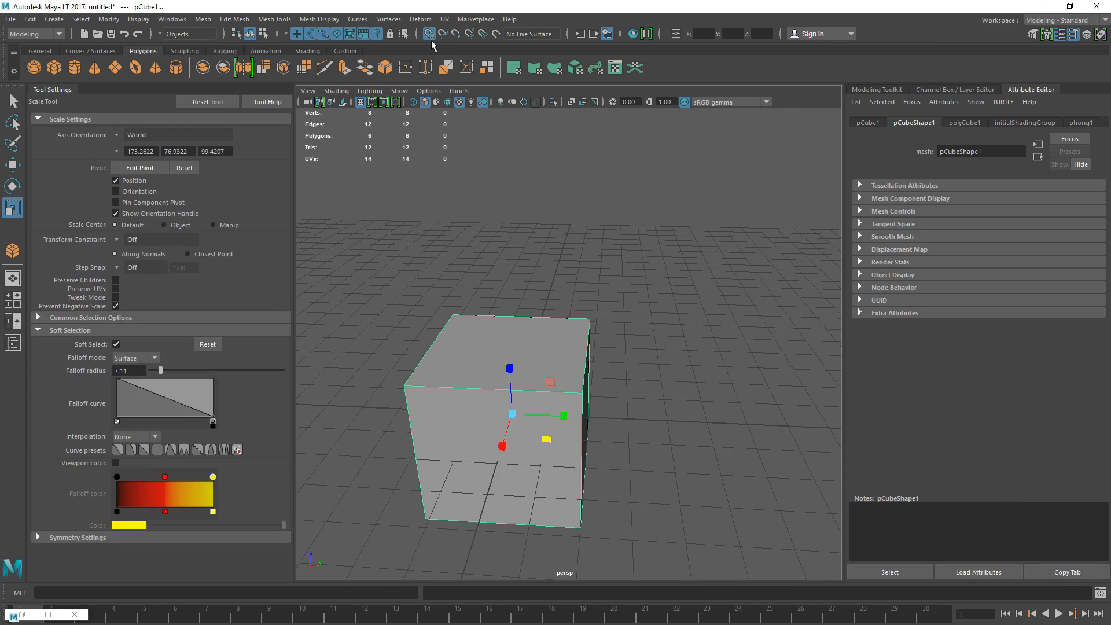
mouse_move(547, 443)
mouse_down()
mouse_move(531, 443)
mouse_move(540, 442)
mouse_up()
- Raise the block's top face to stretch it into a tall hammer handle
key(F11)
click(507, 399)
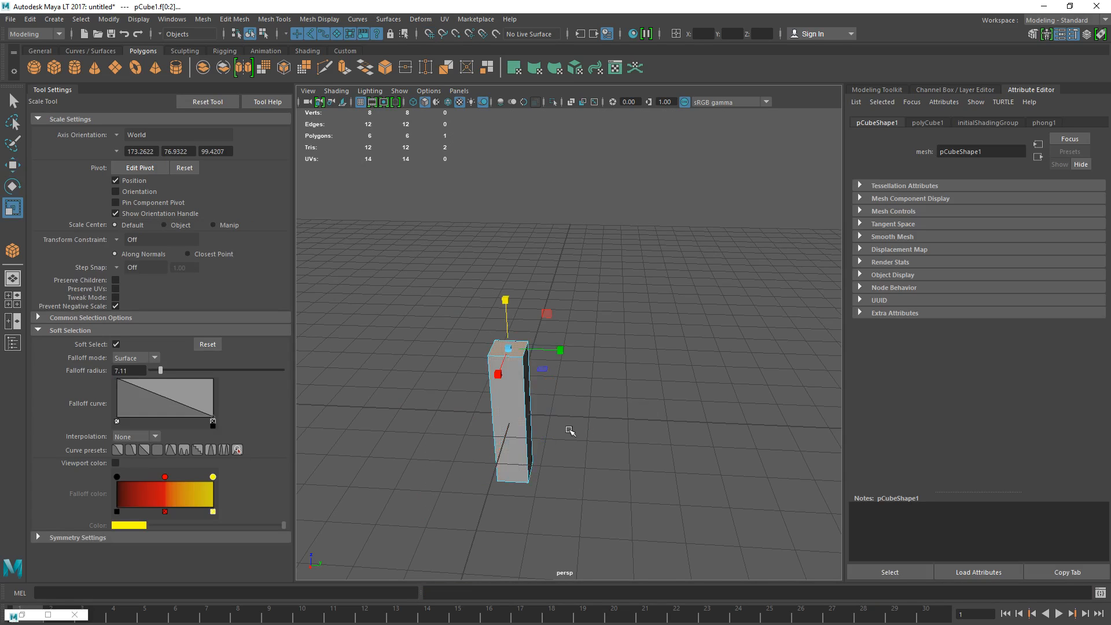
key(w)
scroll(579, 405, down, 2)
click(521, 348)
drag(521, 294, 515, 46)
alt+drag(528, 253, 536, 214)
drag(520, 110, 520, 121)
- Bevel the handle's four vertical edges with 3 segments and deselect the mesh
right_drag(516, 262, 534, 167)
scroll(530, 179, down, 4)
alt+drag(504, 217, 585, 307)
alt+drag(579, 301, 514, 342)
scroll(513, 297, up, 4)
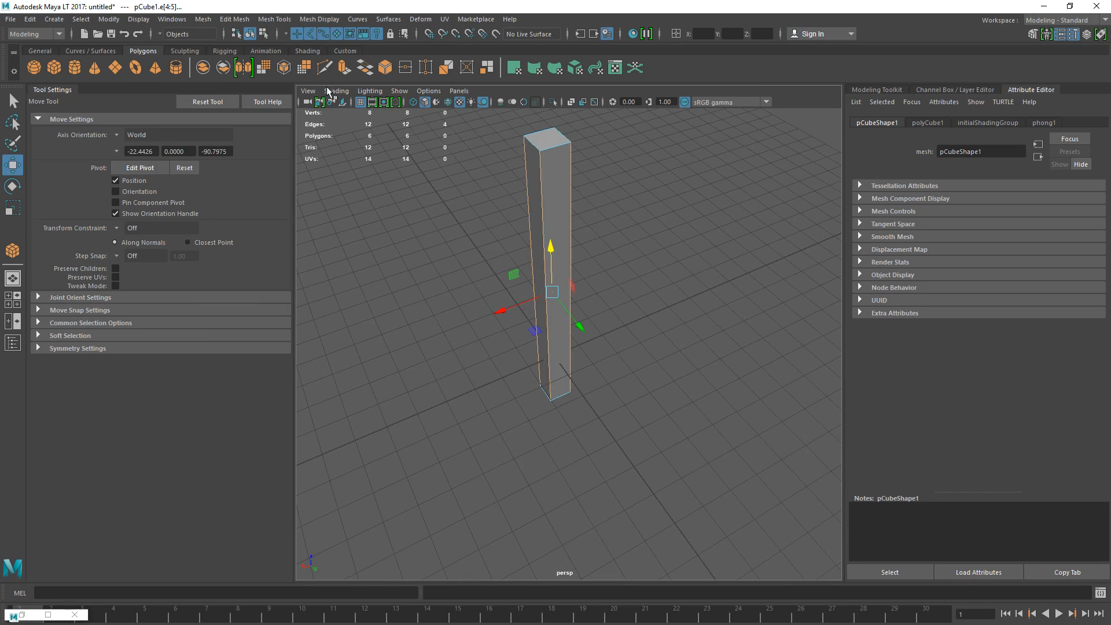
click(337, 51)
click(205, 19)
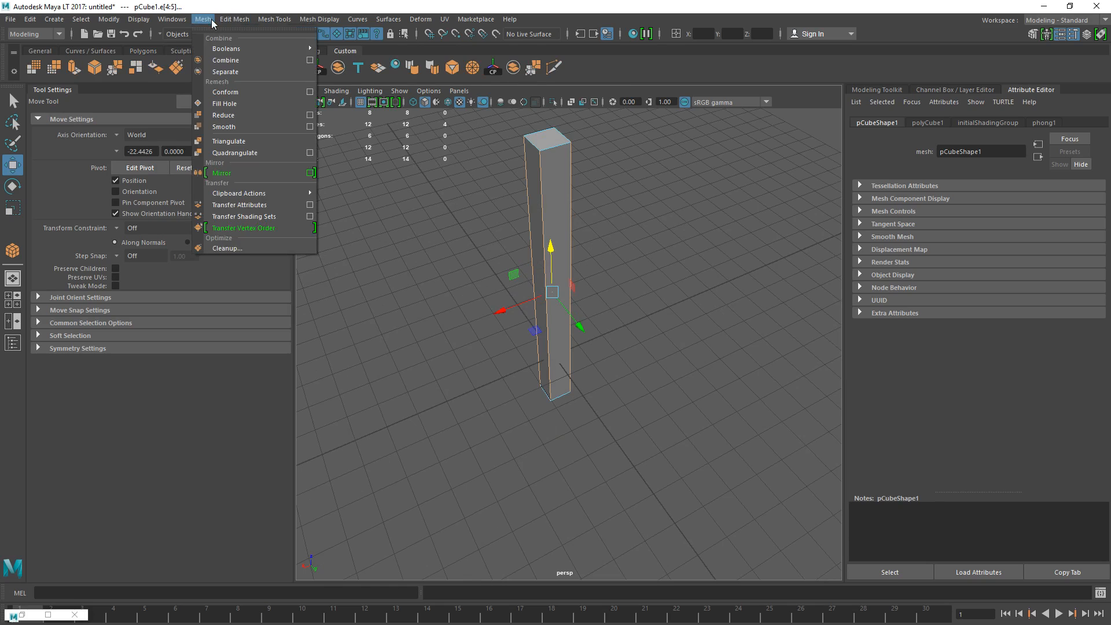
click(230, 19)
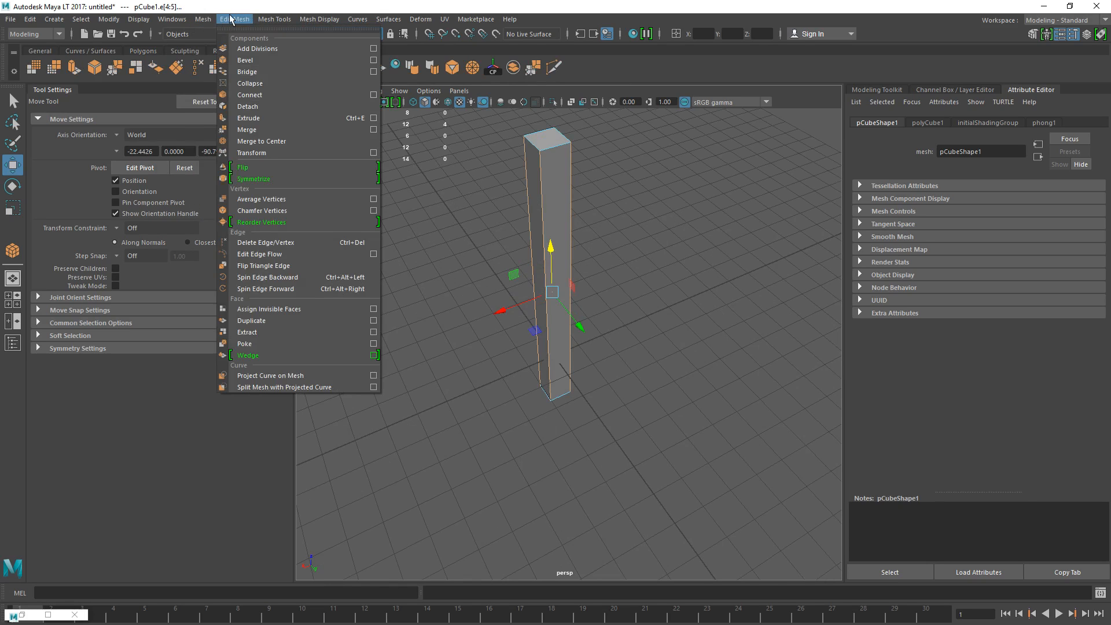
click(254, 60)
mouse_move(762, 481)
mouse_down()
mouse_move(760, 495)
mouse_move(761, 485)
mouse_up()
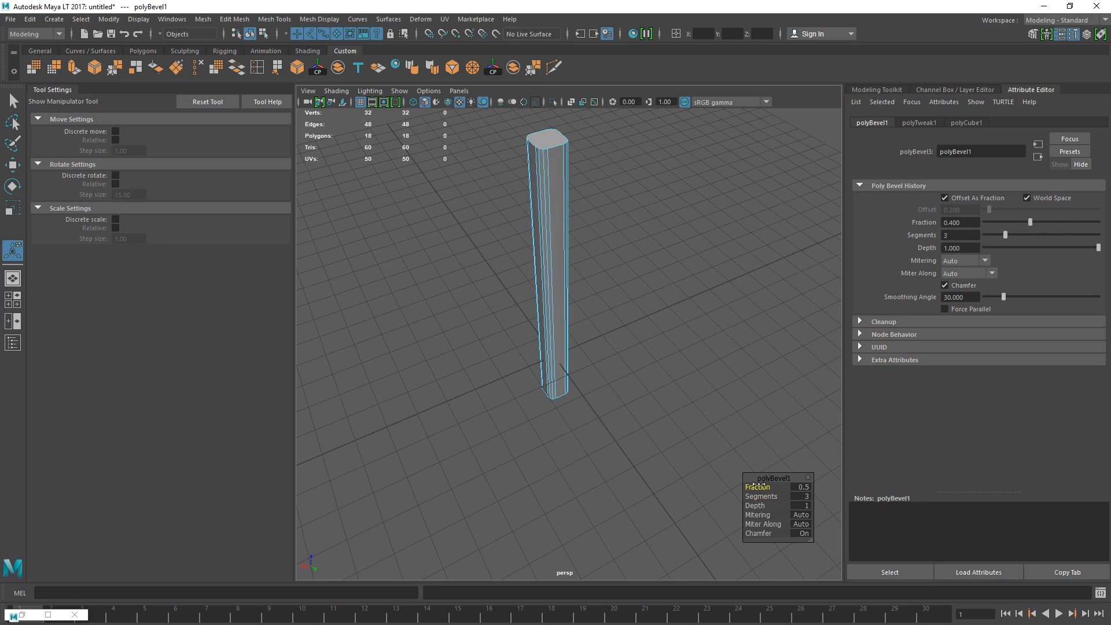
key(q)
click(477, 263)
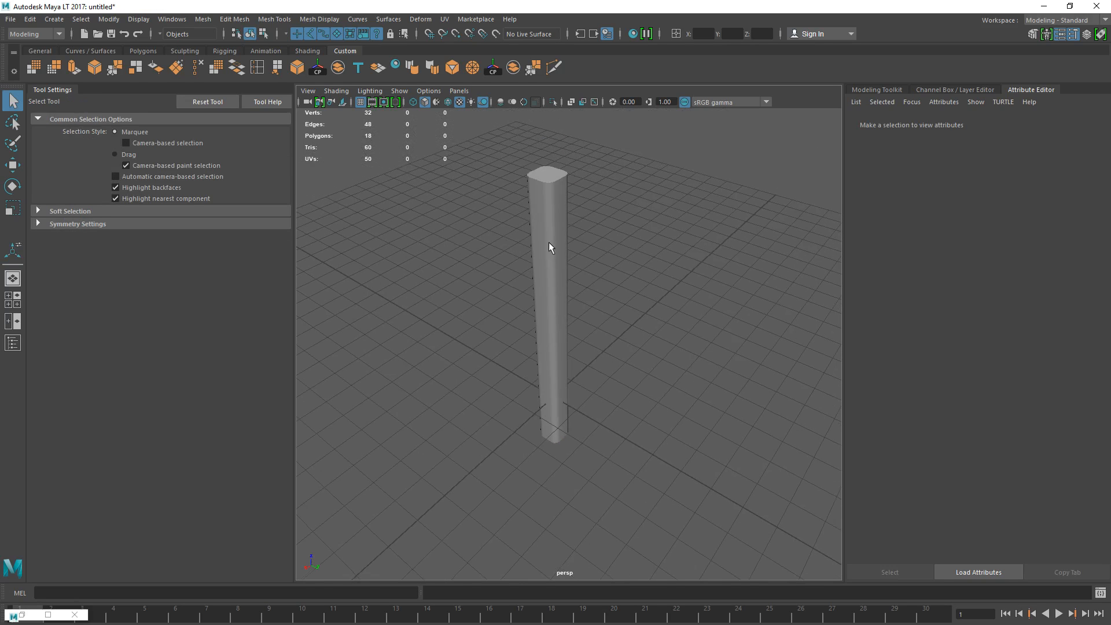
- Try scaling the whole handle along different pairs of axes, undoing the scaling and deselecting the handle
click(564, 317)
key(r)
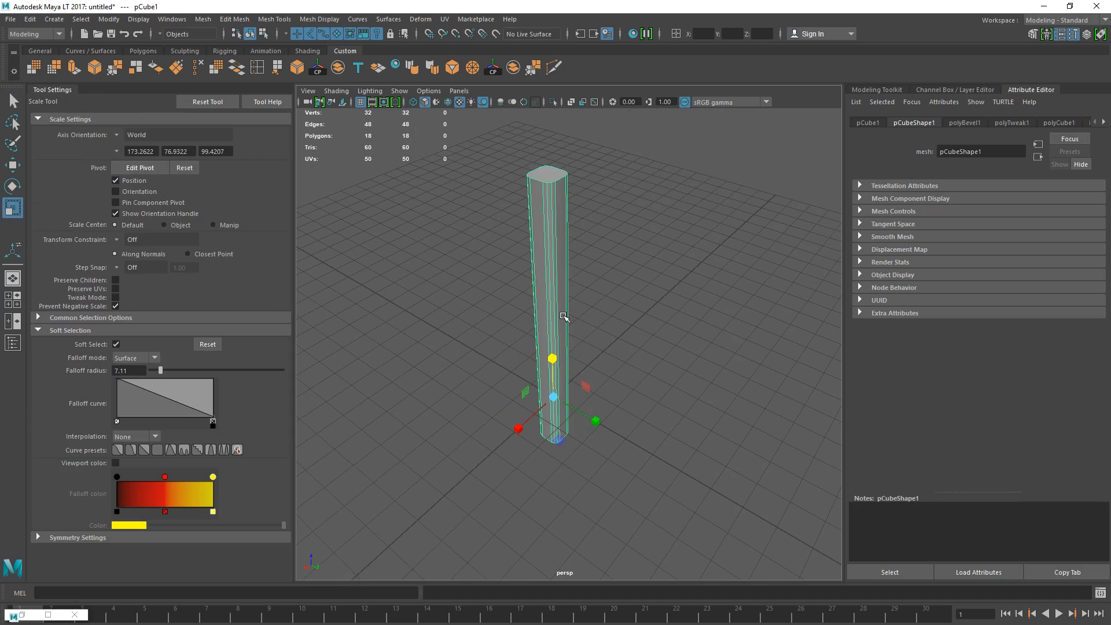
key(r)
scroll(552, 429, up, 2)
scroll(552, 429, down, 1)
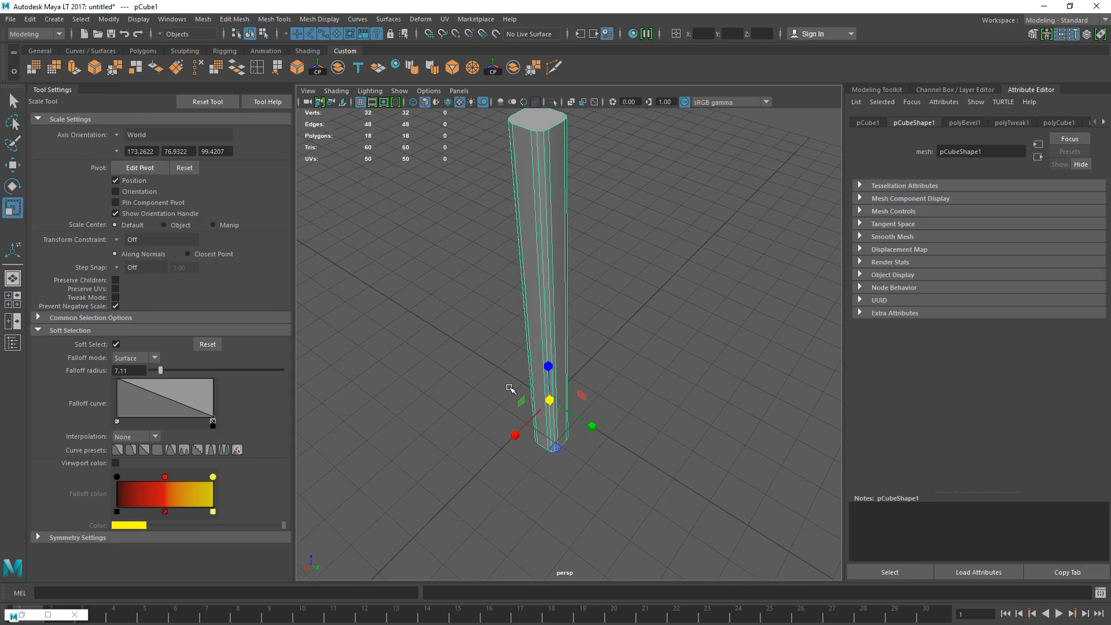
drag(551, 400, 567, 444)
drag(522, 401, 505, 370)
key(ctrl+z)
drag(583, 395, 688, 324)
key(ctrl+z)
drag(555, 448, 720, 428)
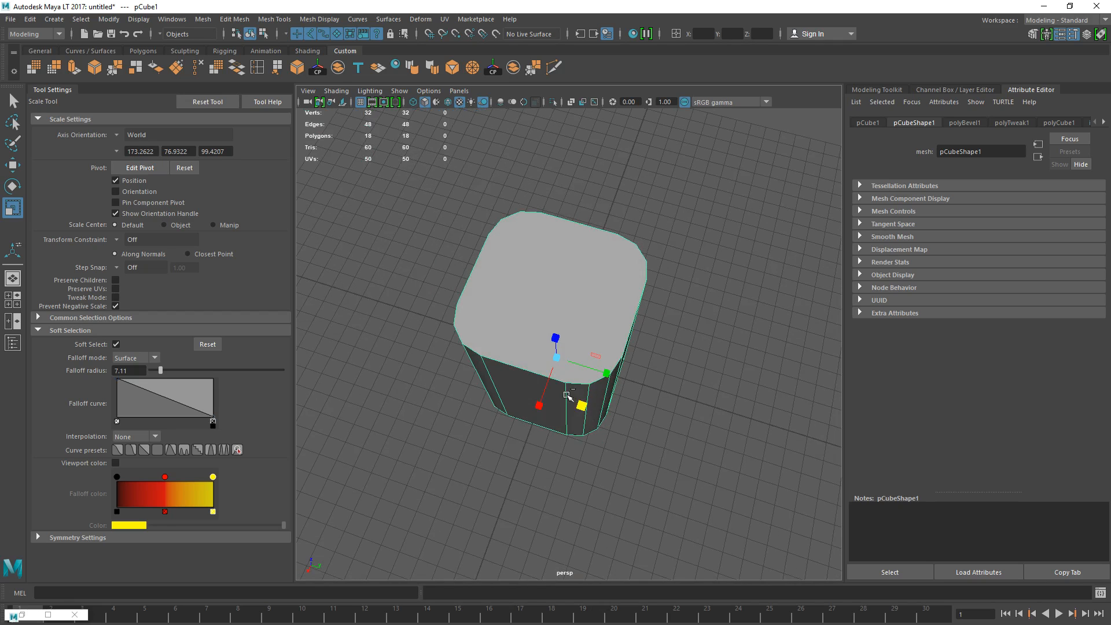
key(ctrl+z)
alt+drag(550, 381, 532, 347)
key(w)
click(664, 371)
scroll(665, 372, down, 2)
alt+drag(664, 372, 573, 360)
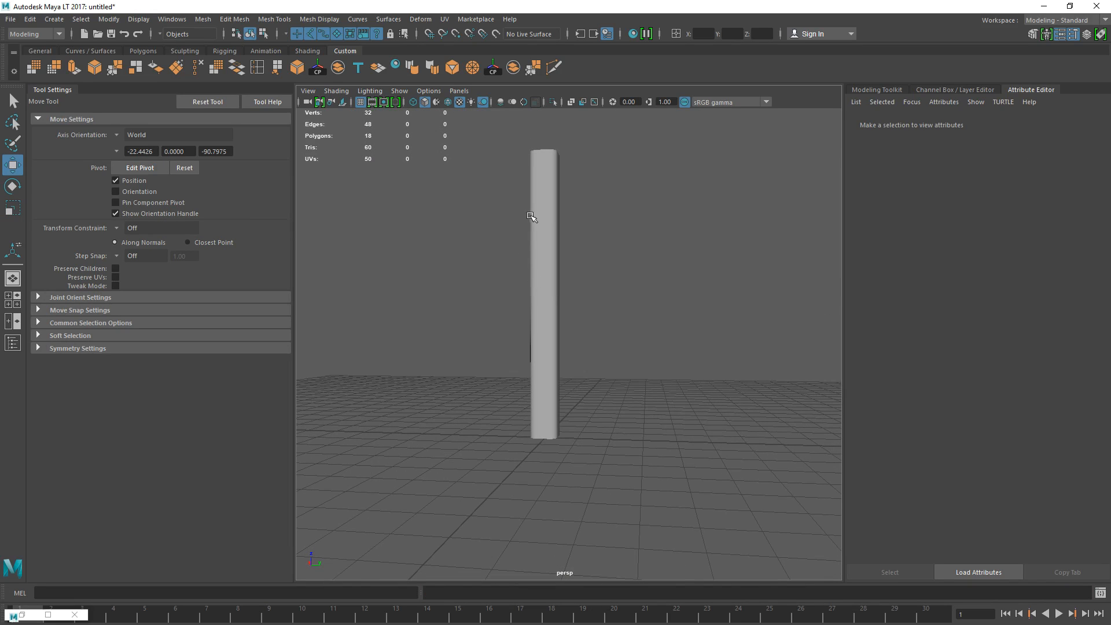
- Insert a horizontal edge loop around the middle of the handle
click(535, 216)
click(258, 68)
scroll(519, 331, up, 4)
alt+drag(527, 341, 576, 327)
click(598, 319)
scroll(624, 354, down, 3)
alt+middle_drag(576, 327, 579, 393)
scroll(598, 286, down, 2)
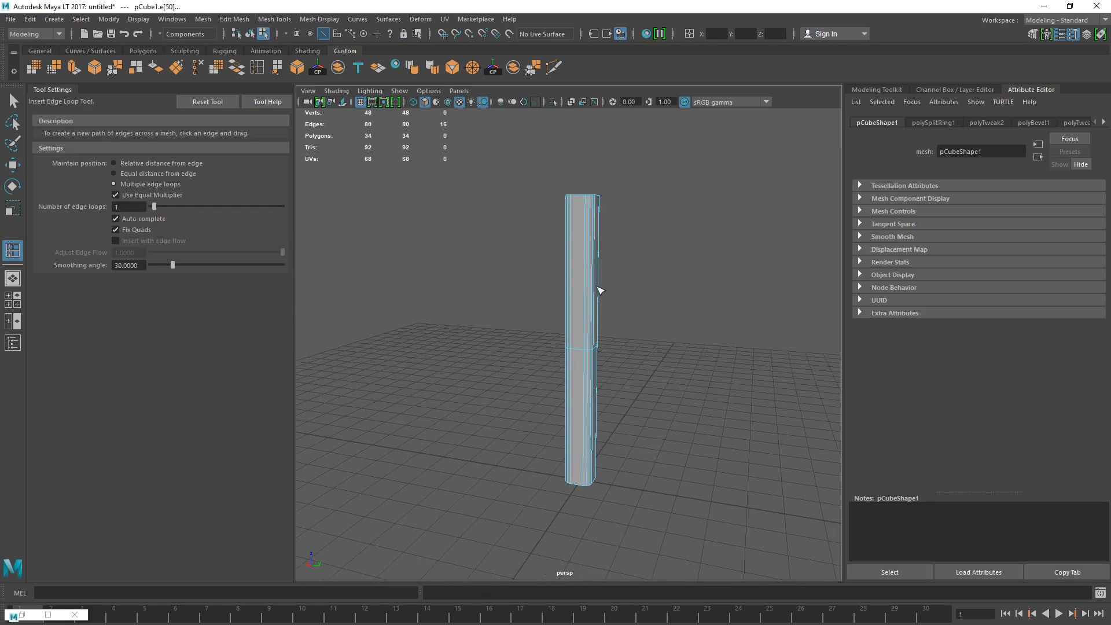
- Insert two more edge loops in the handle's lower half and scale the upper one of them in slightly
scroll(563, 295, up, 4)
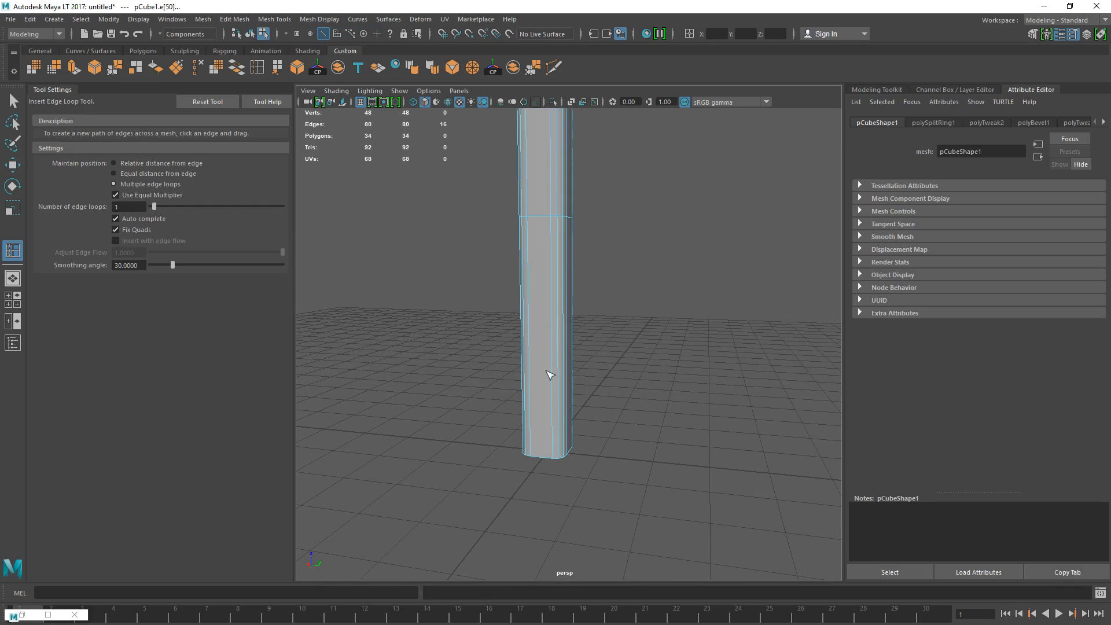
click(588, 360)
key(e)
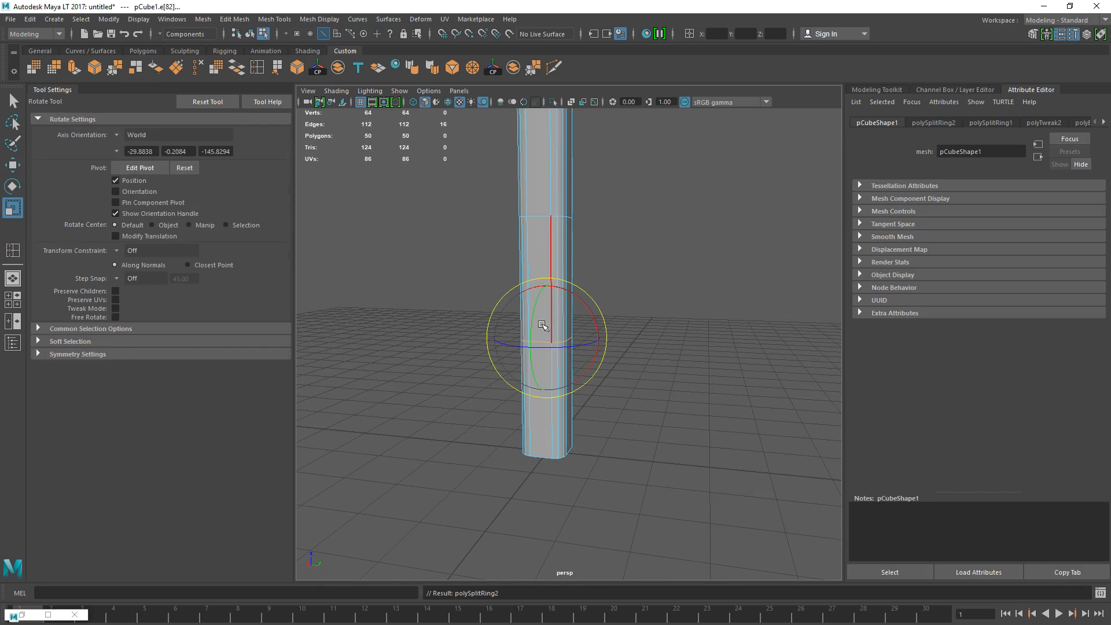
key(r)
alt+drag(543, 326, 574, 365)
key(g)
click(571, 295)
key(e)
key(r)
drag(575, 308, 570, 307)
- Insert an edge loop near the handle's bottom end and scale it in slightly
key(g)
click(563, 386)
key(r)
drag(579, 414, 576, 412)
- Insert one edge loop around the upper half of the handle
click(258, 67)
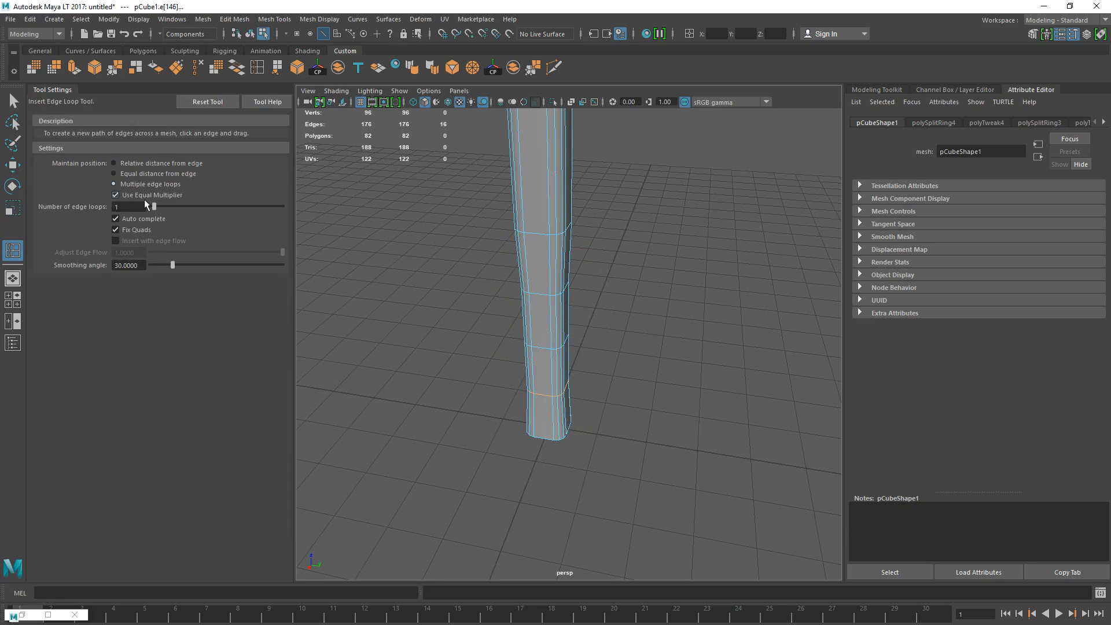
click(691, 232)
alt+middle_drag(648, 230, 656, 327)
click(600, 254)
scroll(619, 286, down, 4)
alt+drag(625, 297, 599, 308)
scroll(588, 283, up, 3)
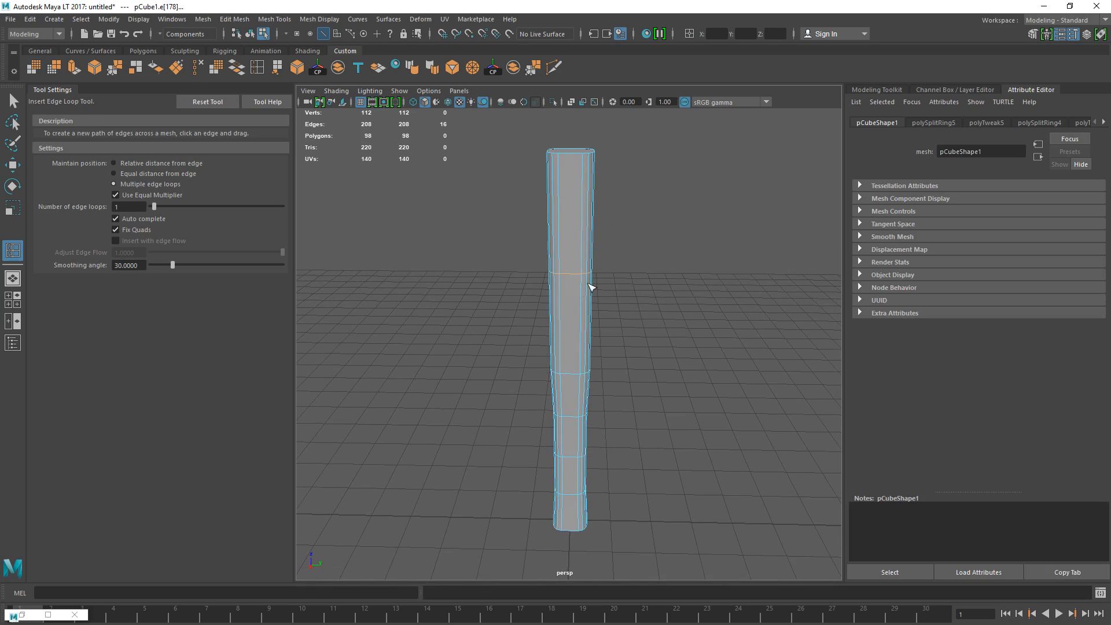
- Try to narrow the handle's upper half by scaling its edge loop and adding two more loops above it
key(r)
drag(571, 265, 554, 263)
key(g)
click(586, 212)
key(r)
drag(573, 213, 602, 192)
key(ctrl+z)
key(g)
click(585, 185)
key(r)
click(611, 199)
key(ctrl+z)
key(F8)
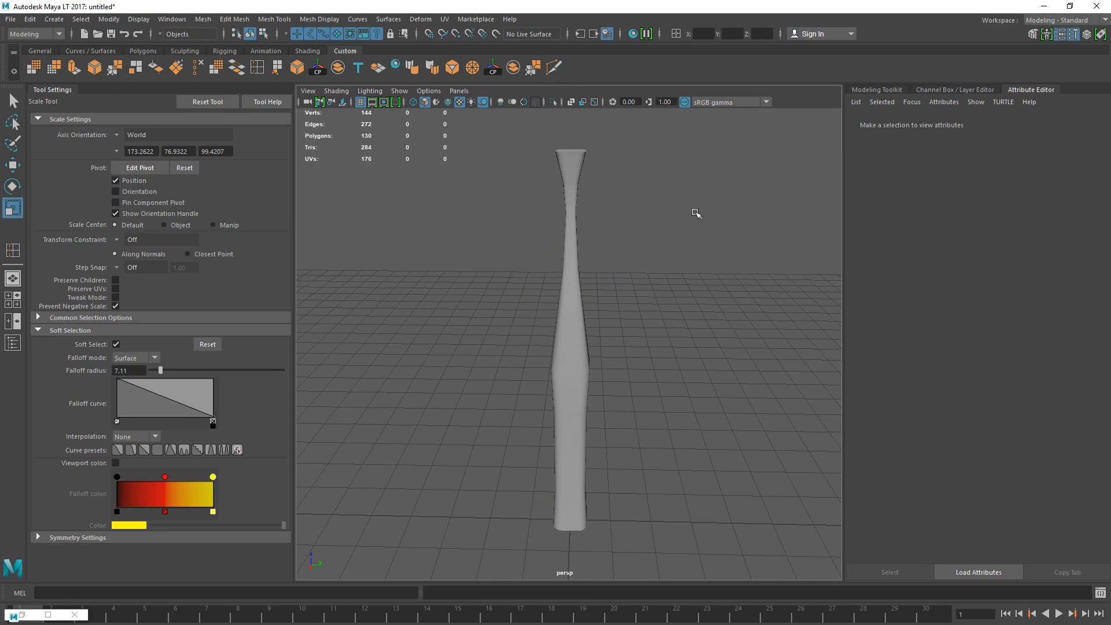
- Undo the narrowing of the upper handle and the extra edge loops added there
key(ctrl+z)
key(ctrl+z)
key(ctrl+z)
key(ctrl+z)
key(ctrl+z)
key(ctrl+z)
key(ctrl+z)
key(ctrl+z)
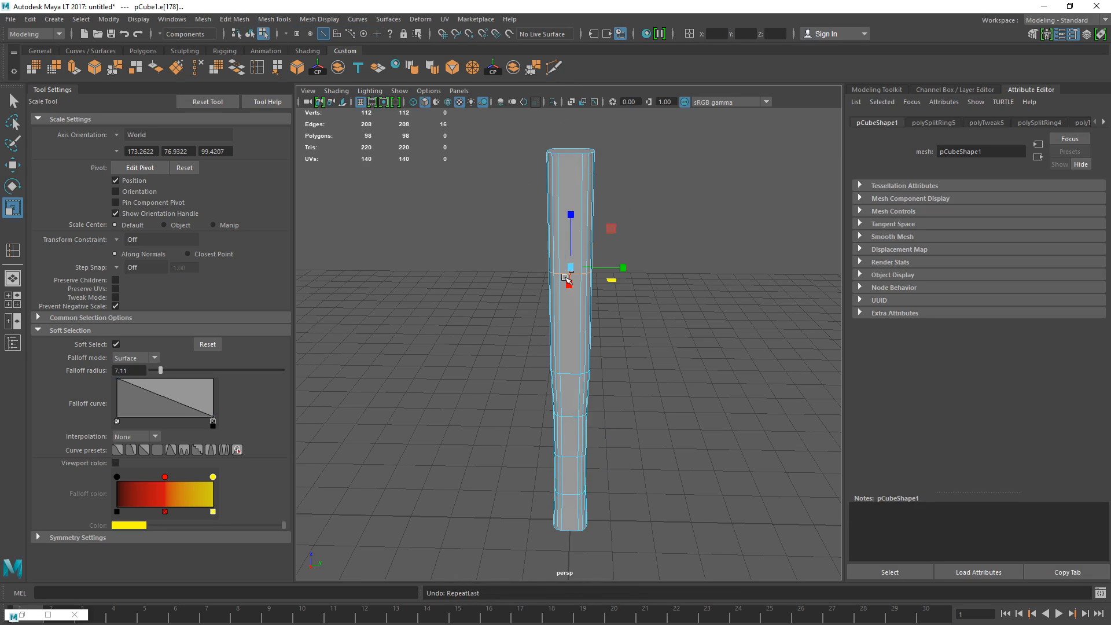
- Turn off soft selection and scale in the edge loop halfway along the handle's lower half
alt+drag(492, 395, 448, 389)
key(b)
alt+middle_drag(554, 402, 551, 312)
alt+right_drag(551, 313, 556, 382)
alt+drag(556, 382, 594, 387)
double_click(547, 350)
double_click(556, 339)
drag(596, 341, 589, 342)
right_drag(557, 300, 579, 268)
click(642, 379)
- Bevel the narrowed edge loop in the handle's lower half with a fraction of 0.4 and 2 segments
alt+drag(641, 382, 579, 342)
right_drag(555, 292, 554, 255)
scroll(564, 295, up, 4)
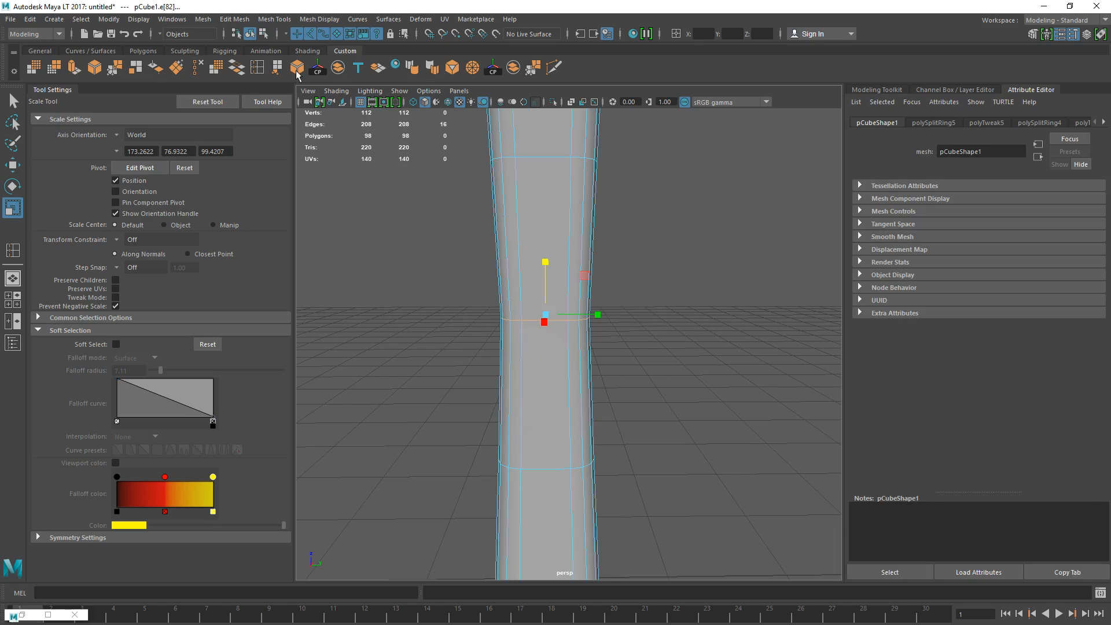
click(272, 19)
click(272, 19)
click(262, 21)
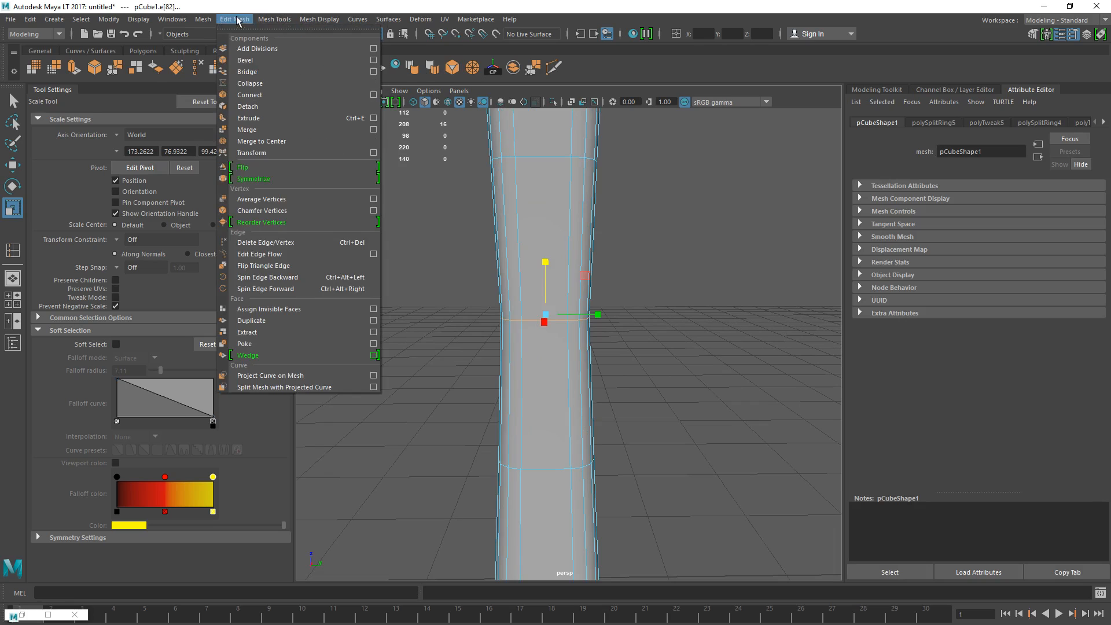
click(249, 60)
drag(768, 488, 773, 499)
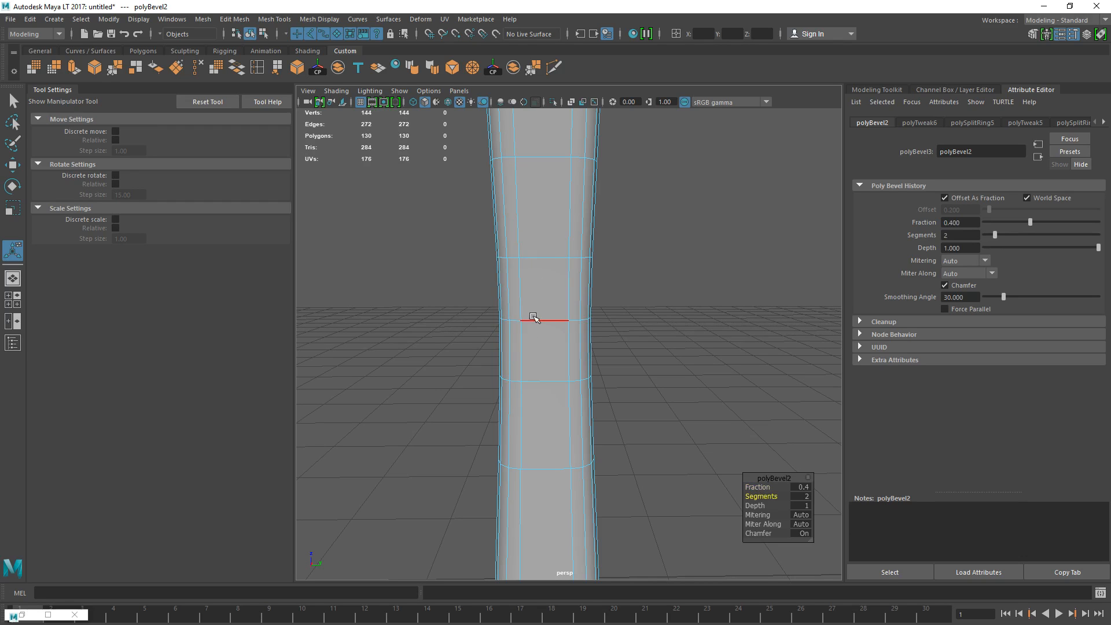
key(q)
right_drag(544, 282, 588, 250)
scroll(654, 333, down, 5)
click(662, 340)
- Extrude the handle's bottom face and move it down a short distance to form an end section
alt+drag(579, 360, 531, 339)
right_drag(531, 339, 529, 359)
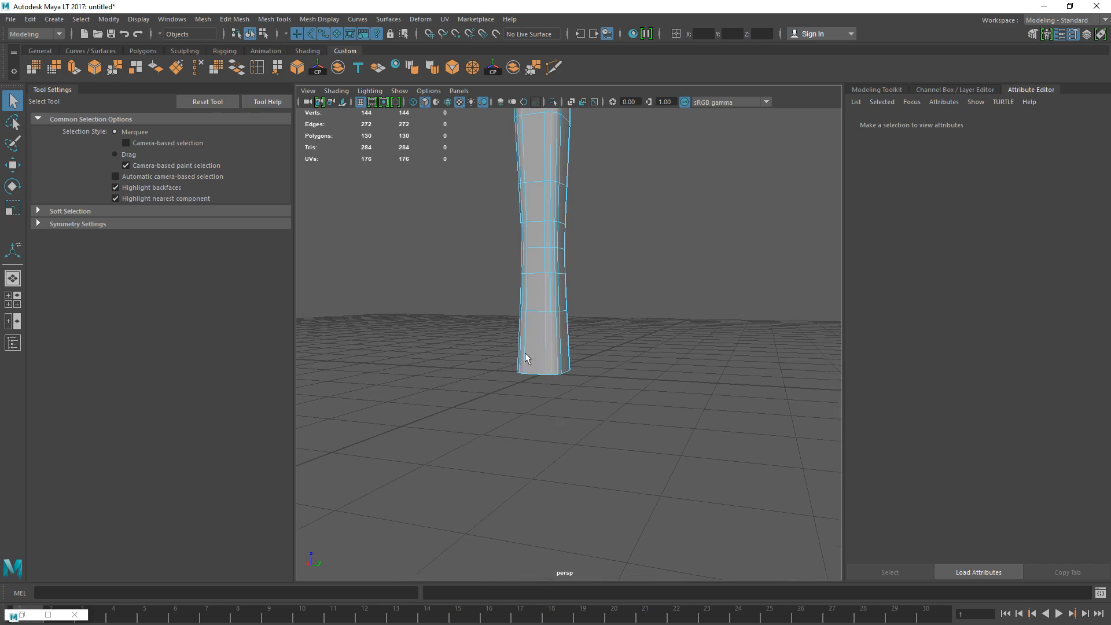
click(529, 370)
scroll(463, 232, up, 4)
alt+drag(561, 353, 453, 286)
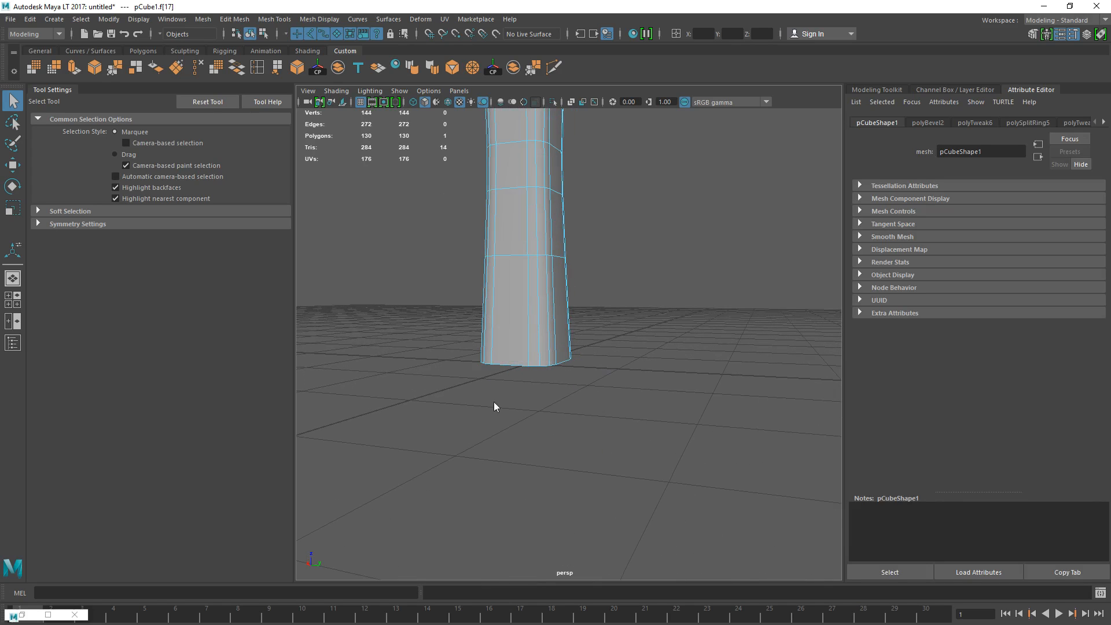
drag(442, 210, 527, 256)
key(w)
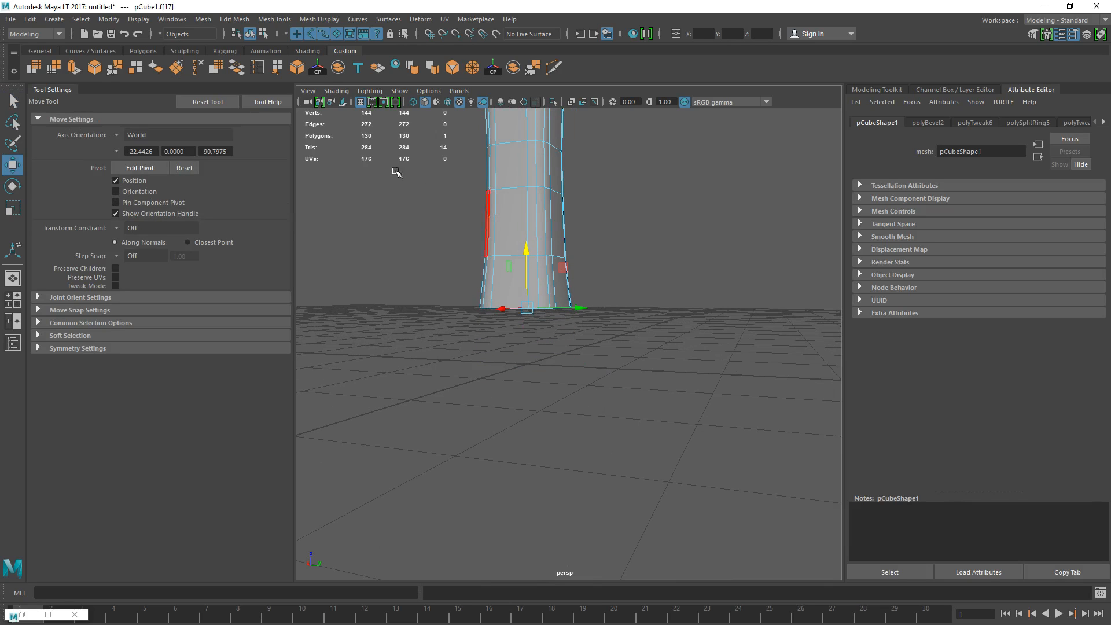
key(ctrl+e)
key(w)
drag(528, 257, 529, 279)
right_drag(553, 267, 567, 258)
click(602, 324)
alt+drag(590, 345, 570, 353)
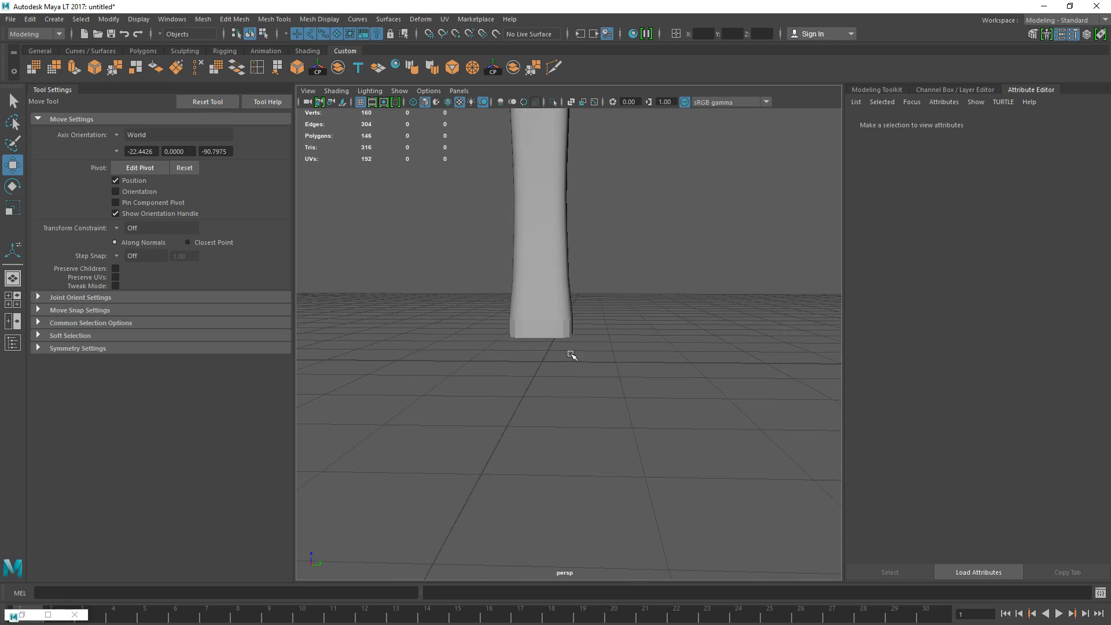
- Soften the vertical edges around the extruded end section at the bottom of the handle
scroll(568, 347, up, 2)
right_drag(558, 327, 563, 306)
scroll(505, 306, up, 5)
click(508, 309)
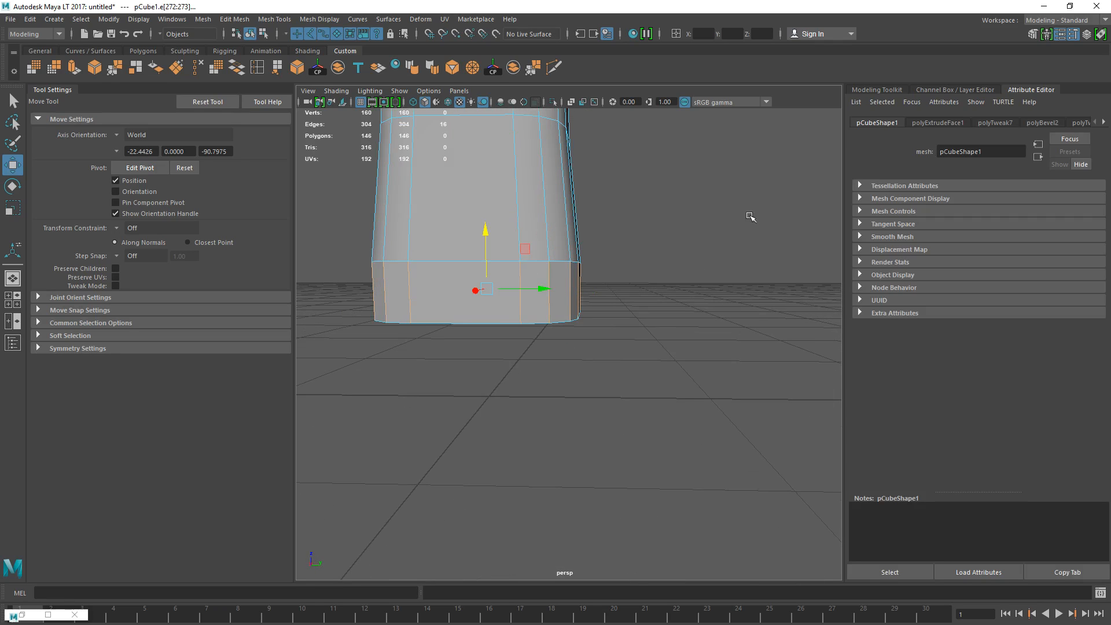
click(387, 20)
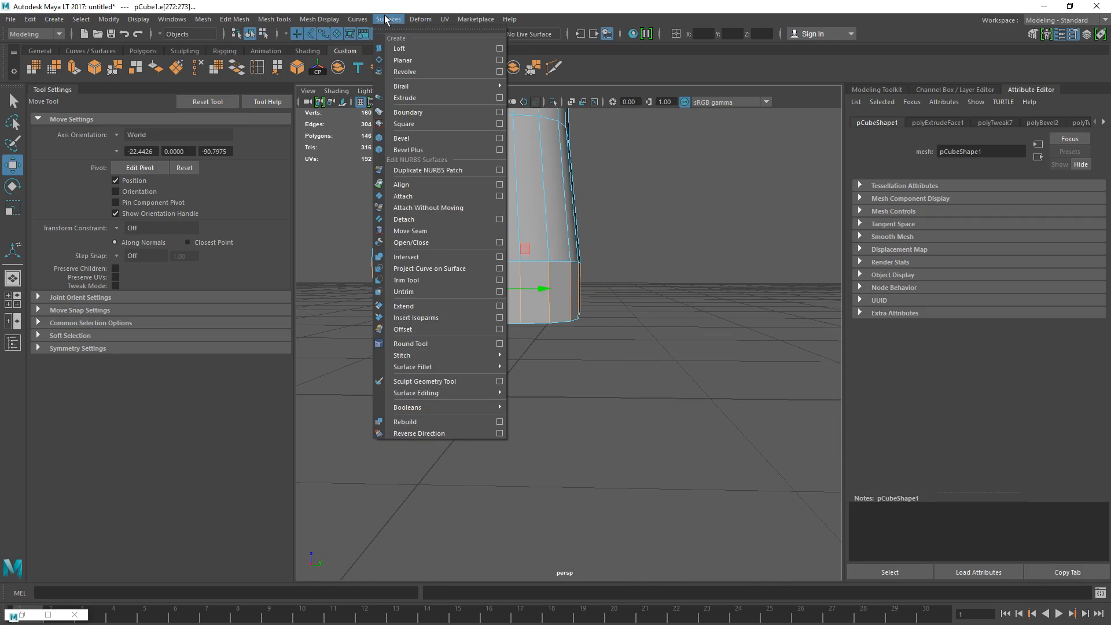
mouse_move(322, 22)
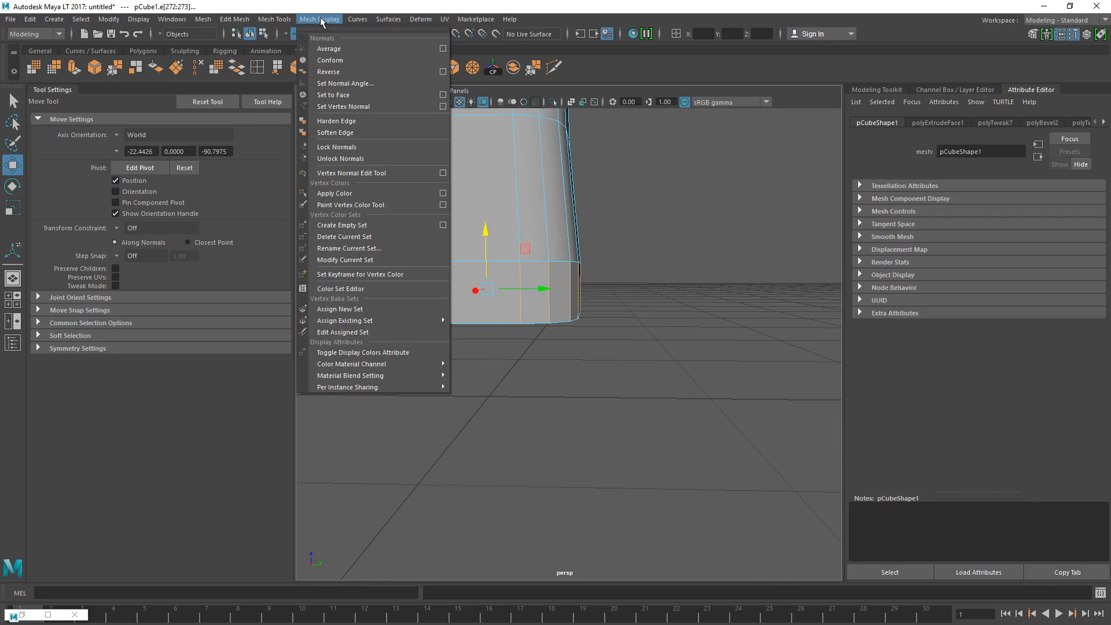
click(330, 134)
right_drag(505, 261, 618, 195)
click(618, 195)
- Soften the edge loop where the extruded end section meets the handle's lower body
alt+drag(526, 302, 481, 298)
double_click(536, 262)
right_drag(492, 283, 707, 144)
key(g)
alt+drag(570, 272, 470, 279)
click(749, 147)
- Delete the cap faces at the top and bottom ends of the handle
scroll(741, 174, down, 5)
alt+drag(724, 306, 558, 280)
scroll(487, 318, up, 5)
scroll(558, 280, down, 5)
right_drag(538, 260, 539, 307)
drag(419, 303, 752, 382)
ctrl+drag(432, 231, 683, 320)
alt+drag(456, 282, 443, 310)
drag(431, 313, 666, 359)
ctrl+drag(392, 214, 665, 310)
alt+drag(570, 288, 571, 345)
click(548, 302)
key(Delete)
click(562, 242)
key(Delete)
- Close the handle's open bottom end by bridging its border edges, leaving two opposite edges out of the selection
double_click(531, 256)
scroll(531, 256, up, 3)
key(r)
click(640, 266)
scroll(640, 265, down, 4)
key(ctrl+z)
key(ctrl+z)
key(ctrl+z)
scroll(575, 341, up, 4)
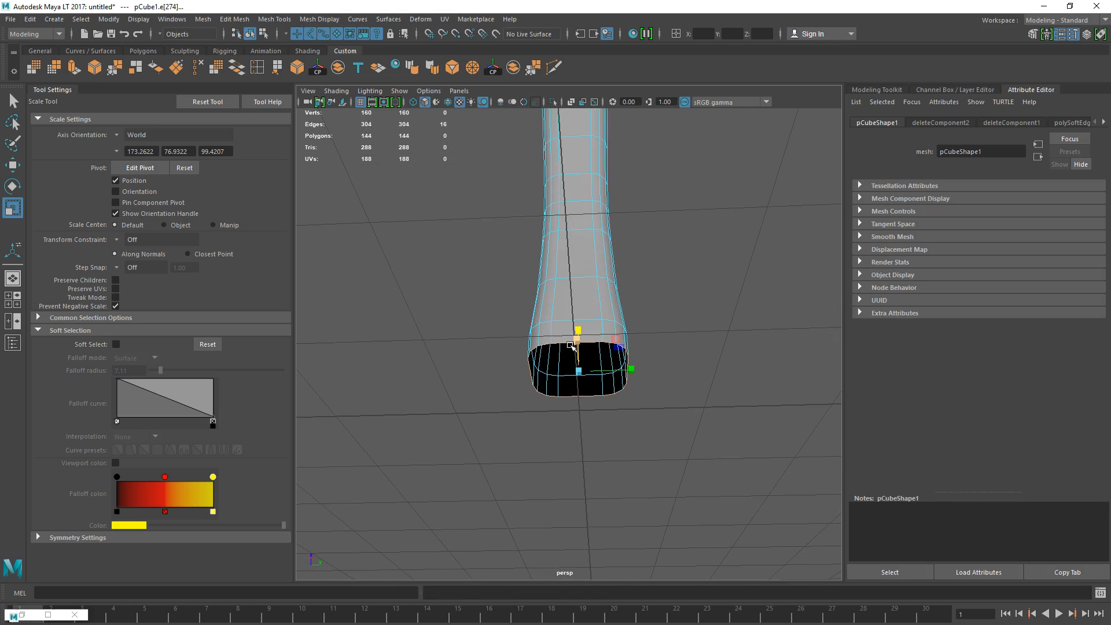
scroll(498, 387, up, 5)
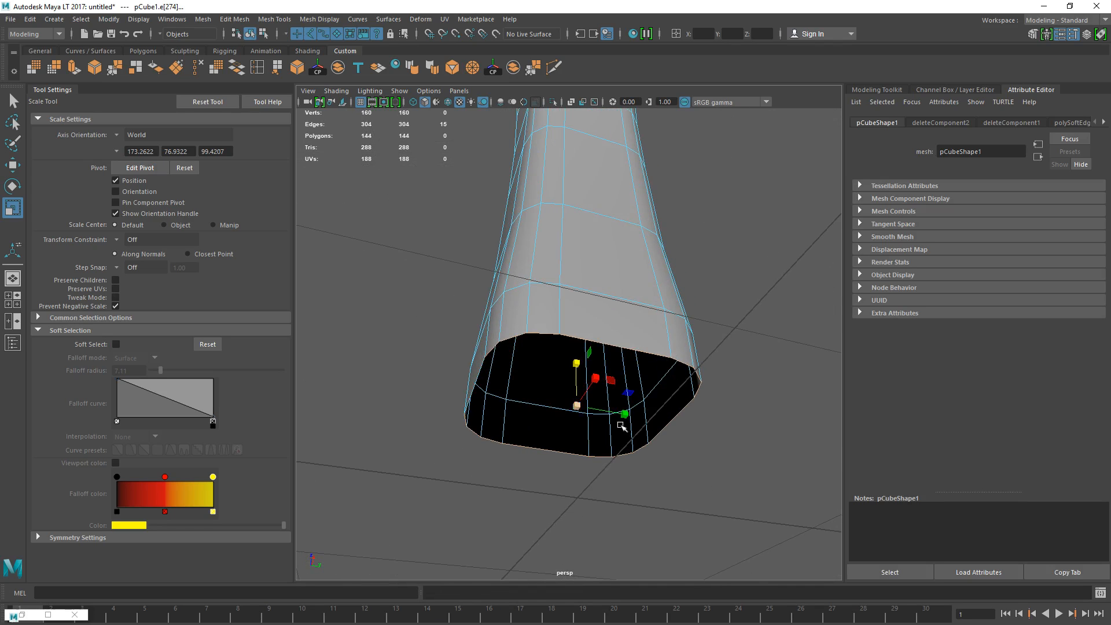
alt+drag(697, 461, 578, 241)
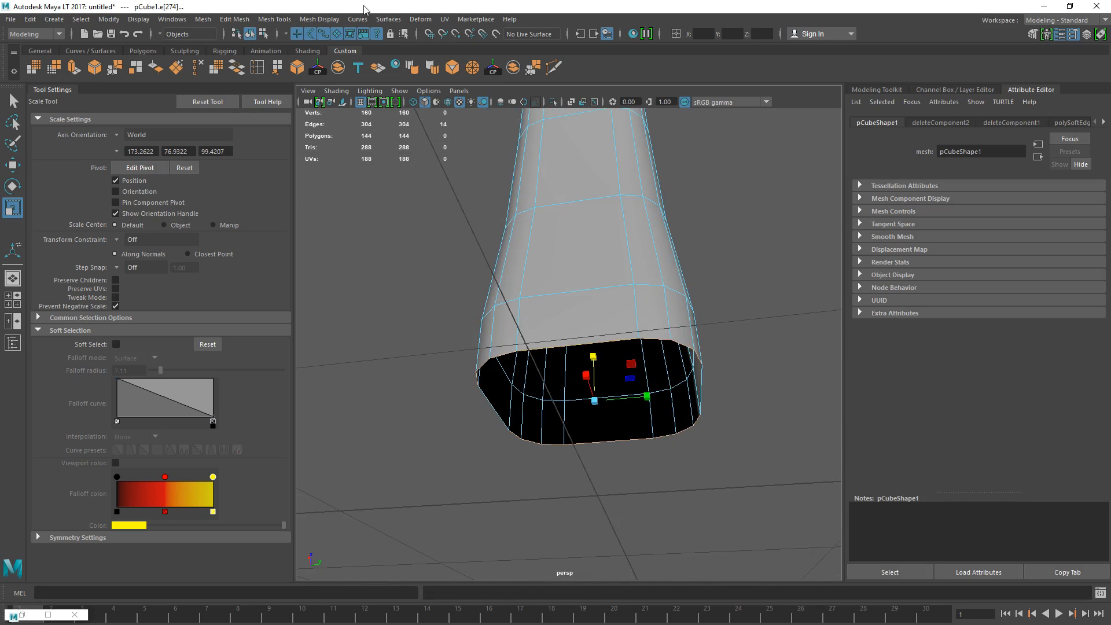
click(275, 19)
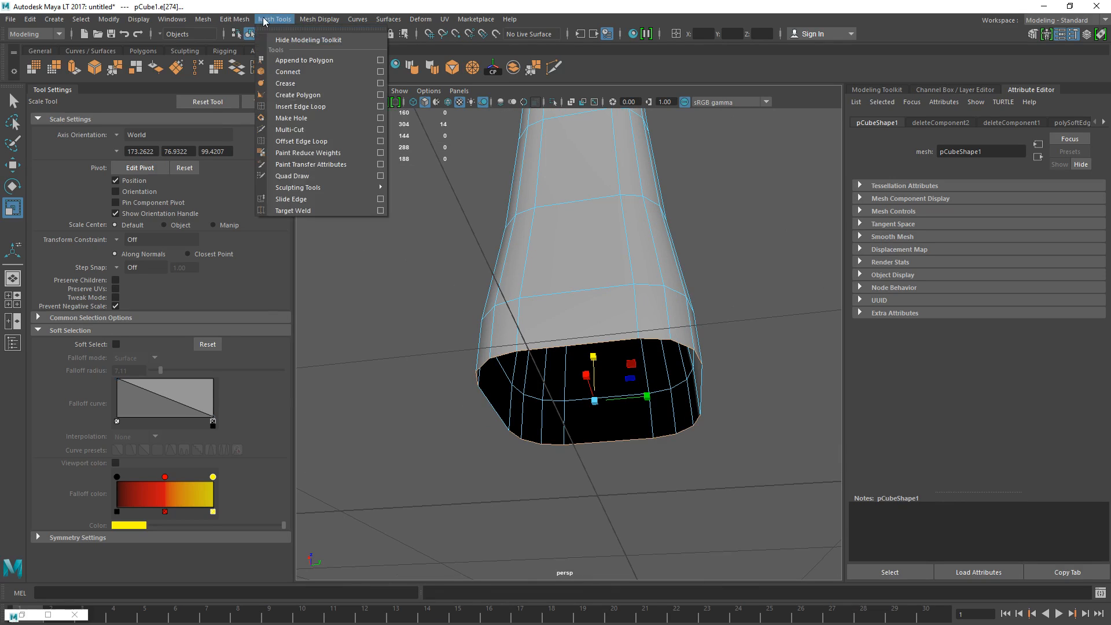
mouse_move(234, 19)
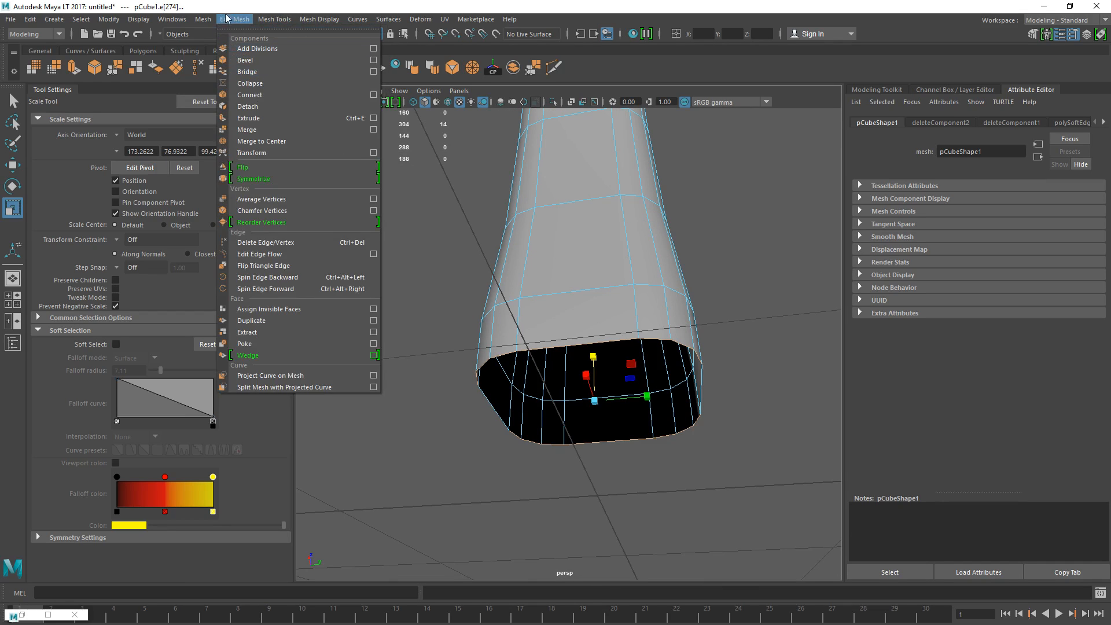
click(248, 74)
alt+drag(632, 414, 560, 403)
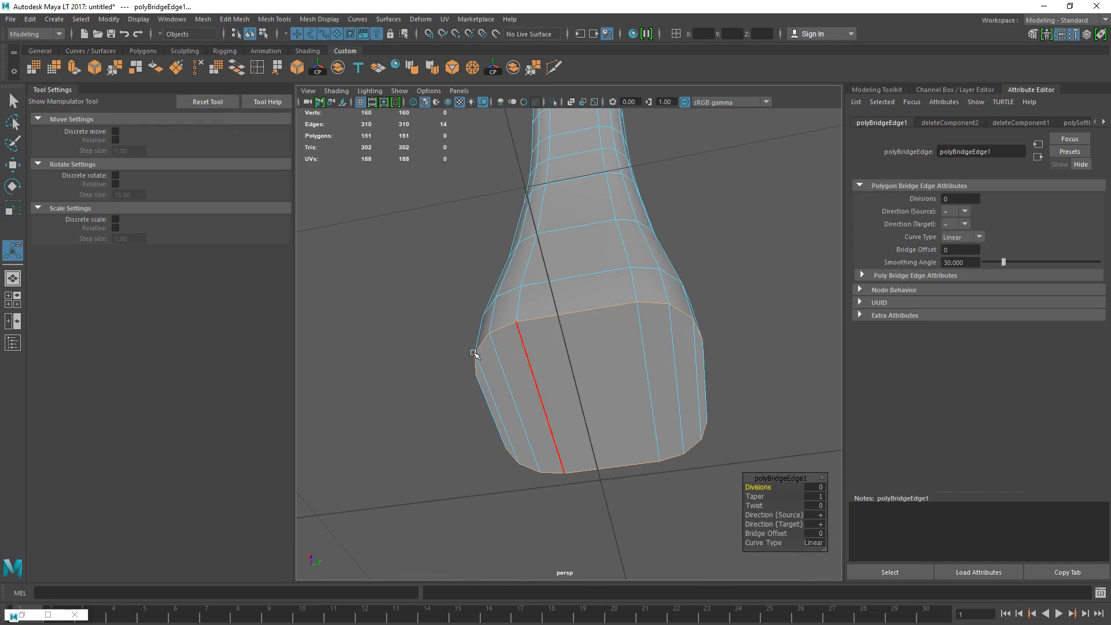
right_drag(543, 338, 602, 295)
click(748, 209)
- Bridge the border edges of the handle's open top end, leaving two opposite edges out of the selection
scroll(745, 212, down, 5)
alt+drag(686, 222, 532, 295)
right_drag(533, 295, 539, 279)
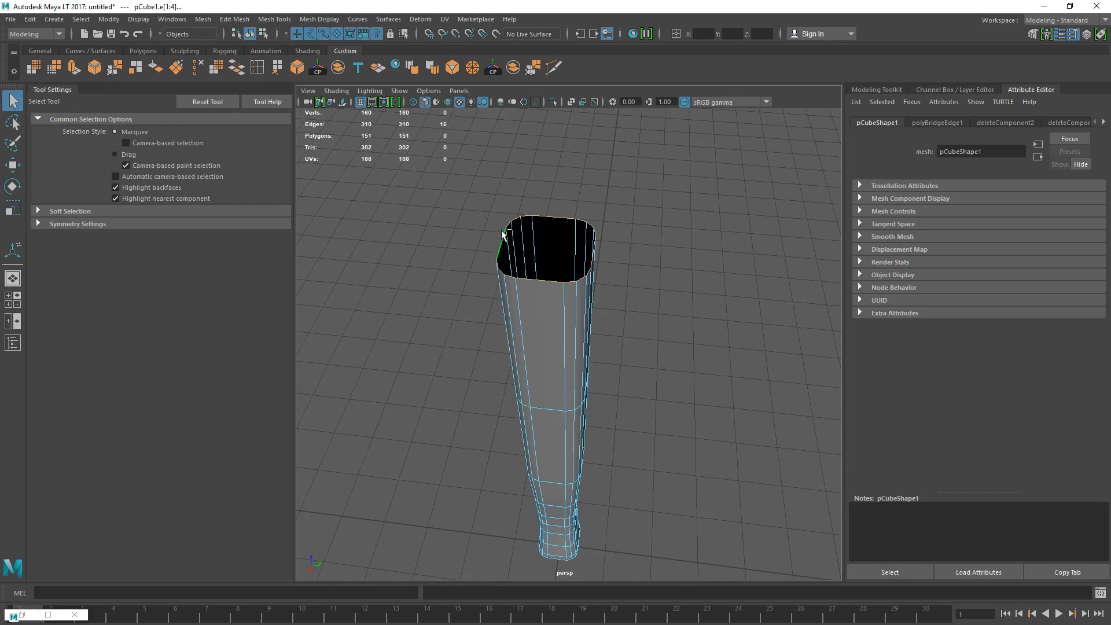
alt+drag(594, 250, 545, 282)
ctrl+click(494, 289)
key(g)
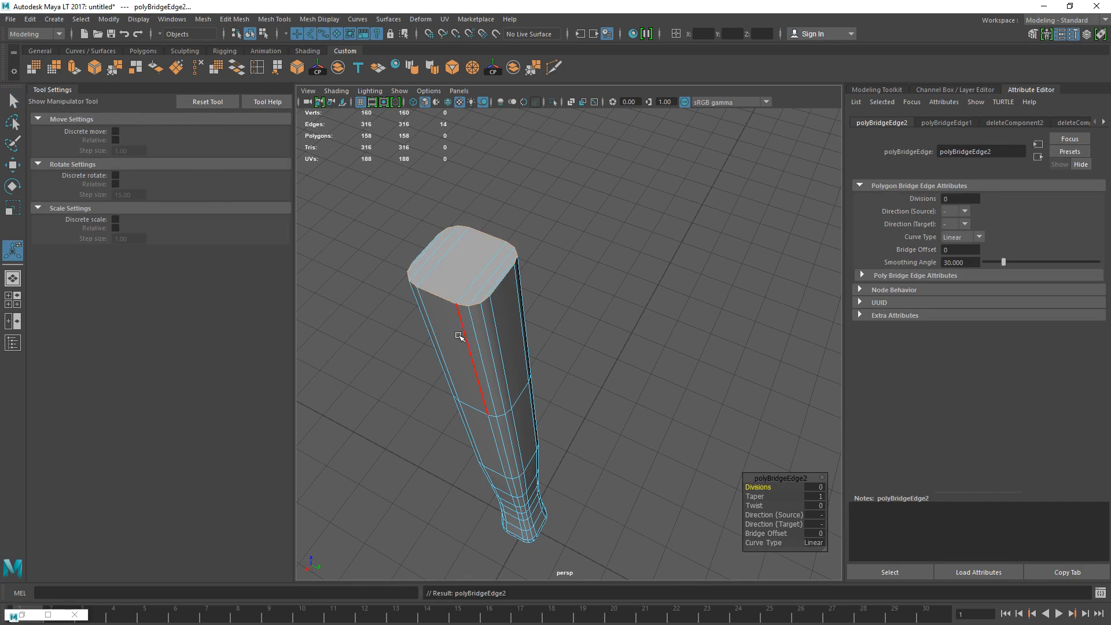
- Bevel the border edge loop around the handle's top face with a fraction of 1 and 1 segment
key(q)
right_drag(459, 336, 489, 312)
alt+drag(492, 336, 543, 283)
right_drag(542, 283, 543, 260)
alt+middle_drag(522, 175, 524, 209)
double_click(526, 175)
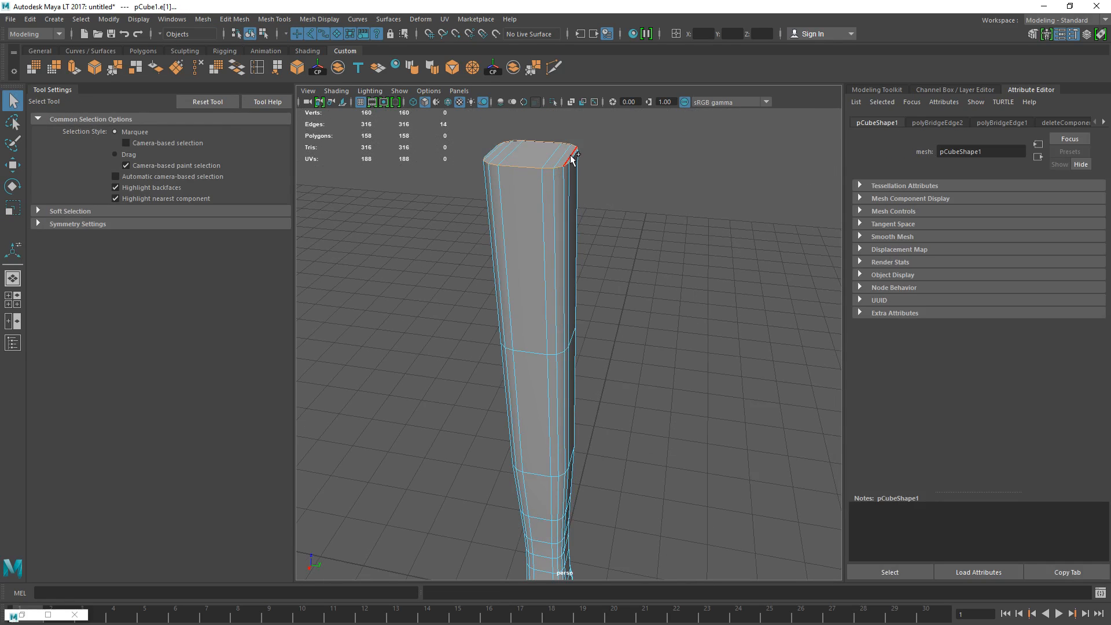
alt+middle_drag(592, 168, 614, 273)
scroll(614, 273, up, 3)
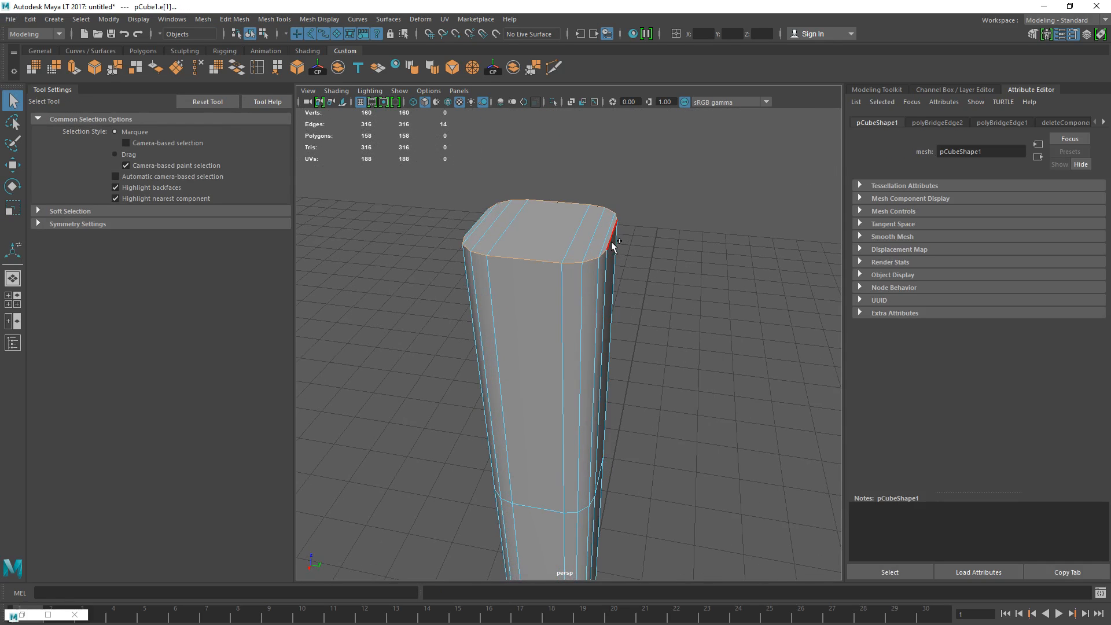
double_click(297, 67)
click(398, 337)
- Examine the bevelled corners and rim at the top end of the handle up close
alt+drag(540, 203, 567, 334)
scroll(595, 442, up, 5)
alt+drag(596, 442, 596, 419)
scroll(594, 413, down, 2)
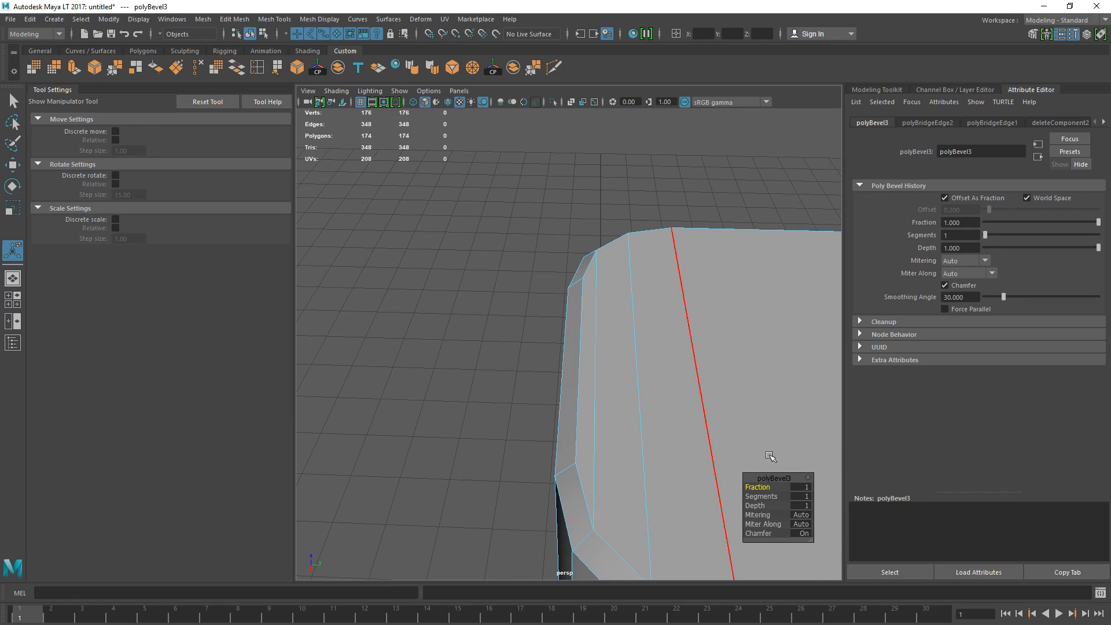
alt+drag(637, 360, 650, 355)
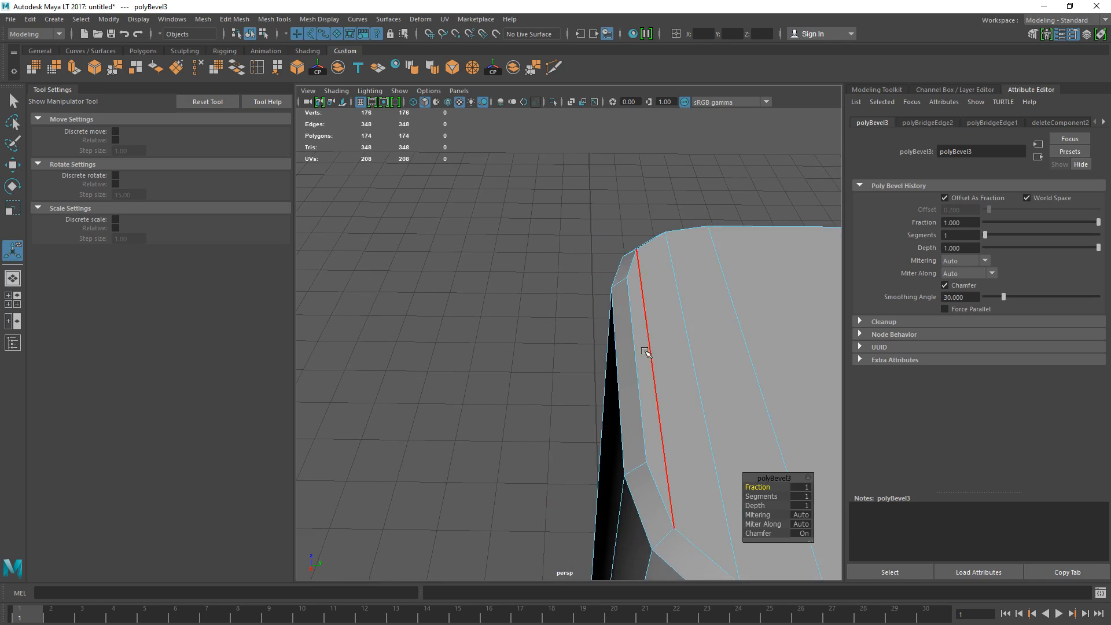
key(f)
alt+drag(537, 264, 578, 236)
click(556, 161)
key(f)
alt+middle_drag(542, 205, 551, 295)
alt+drag(551, 295, 602, 263)
- Undo the bevel and the bridged faces at the handle's top end
key(ctrl+z)
key(ctrl+z)
key(ctrl+z)
key(ctrl+z)
key(g)
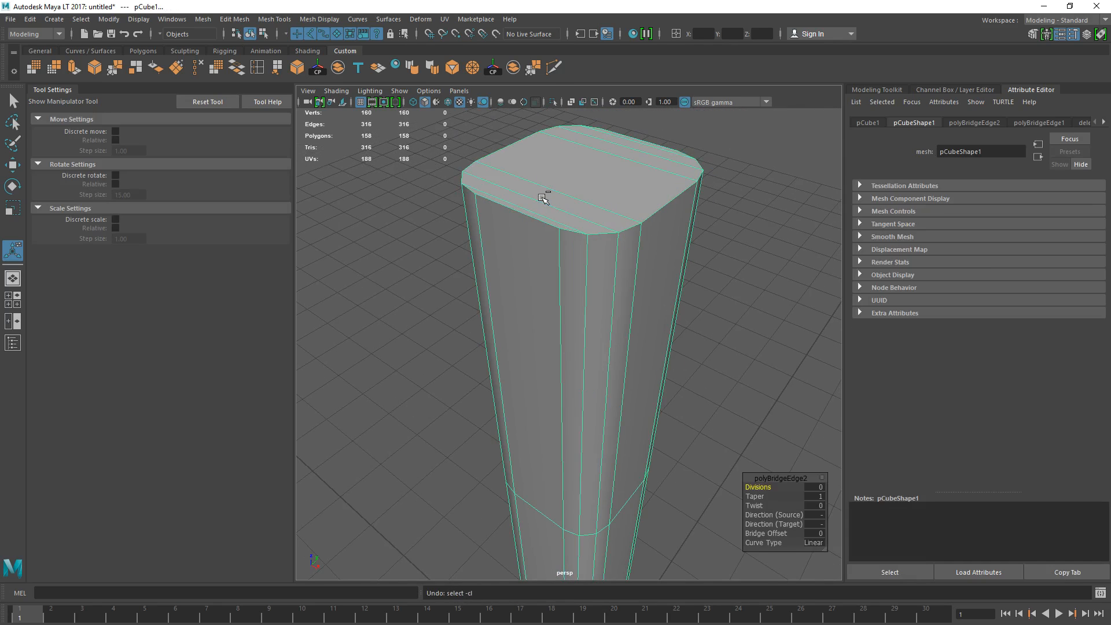
key(q)
- Extrude the handle's open top border edges upward and scale them inward to form a tapered rim
click(517, 228)
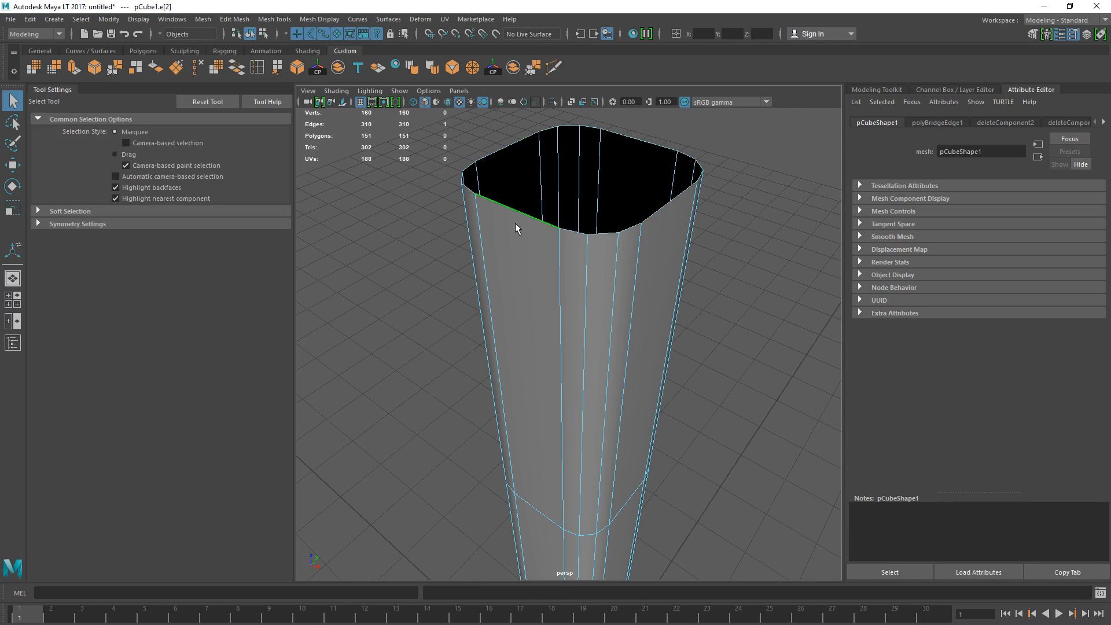
click(73, 70)
key(w)
scroll(599, 204, down, 3)
alt+middle_drag(585, 204, 582, 245)
mouse_move(579, 225)
mouse_down()
mouse_move(581, 203)
mouse_move(563, 224)
mouse_up()
key(r)
key(F8)
alt+drag(591, 258, 631, 218)
- Undo the extruded rim at the handle's top and clear the selection
key(ctrl+z)
key(ctrl+z)
key(ctrl+z)
key(ctrl+z)
key(ctrl+z)
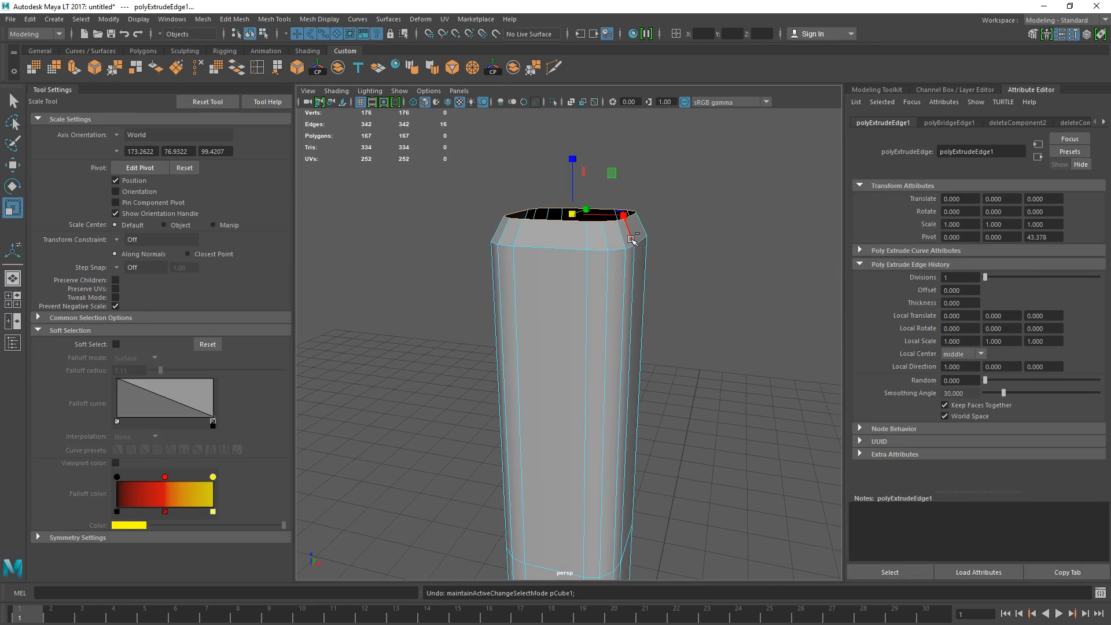
click(712, 161)
alt+drag(711, 161, 588, 287)
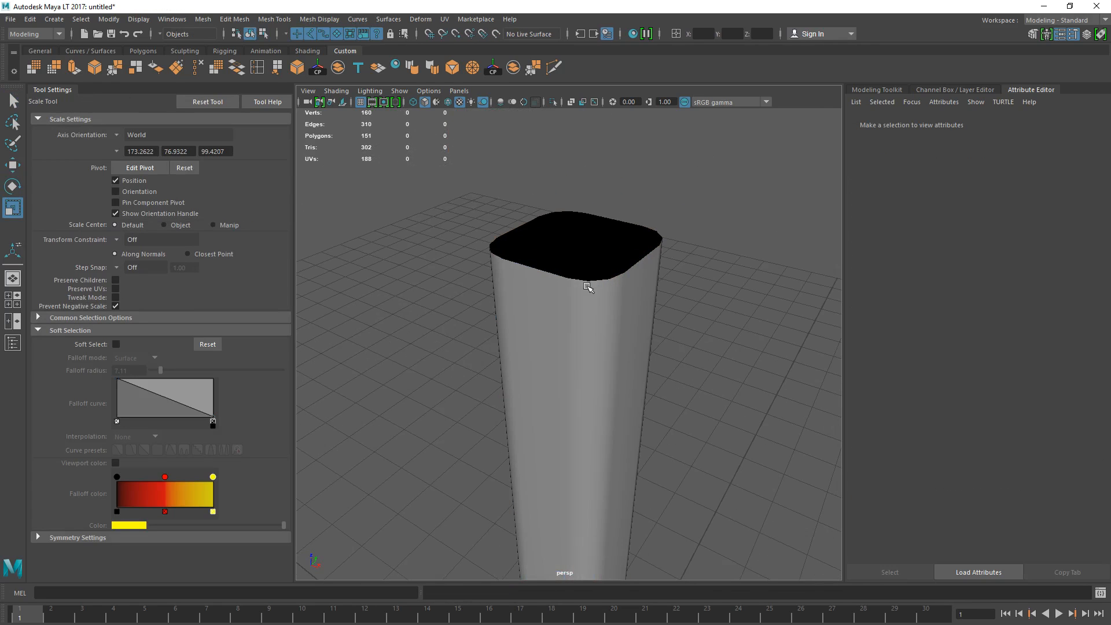
- Create a large polygon cube beside the handle as the base for the hammer head
click(141, 51)
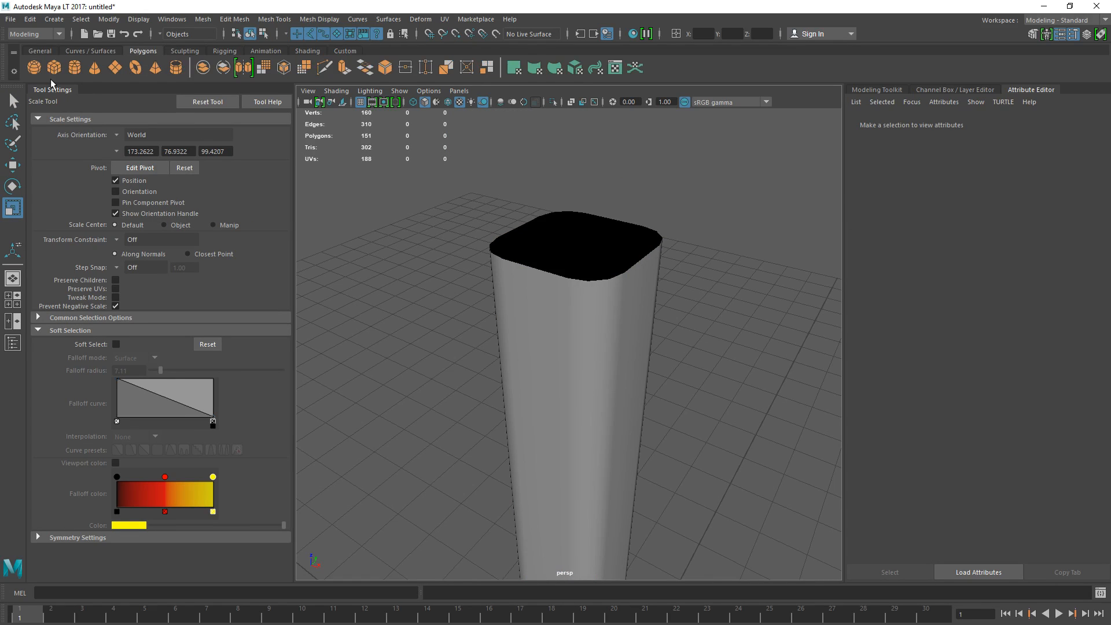
click(54, 68)
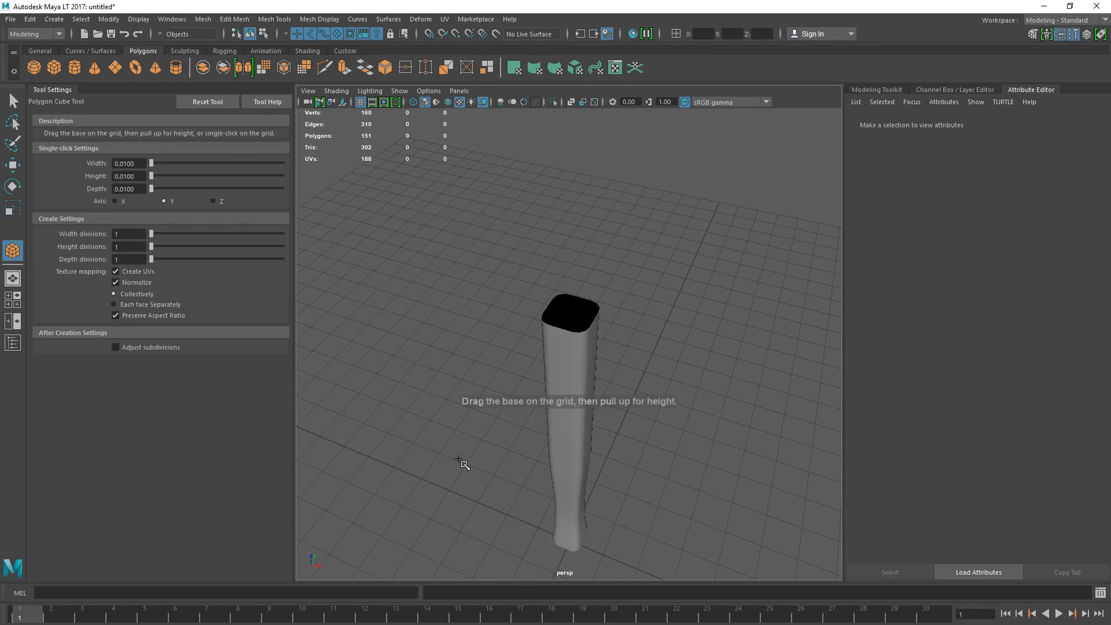
drag(462, 461, 489, 410)
key(w)
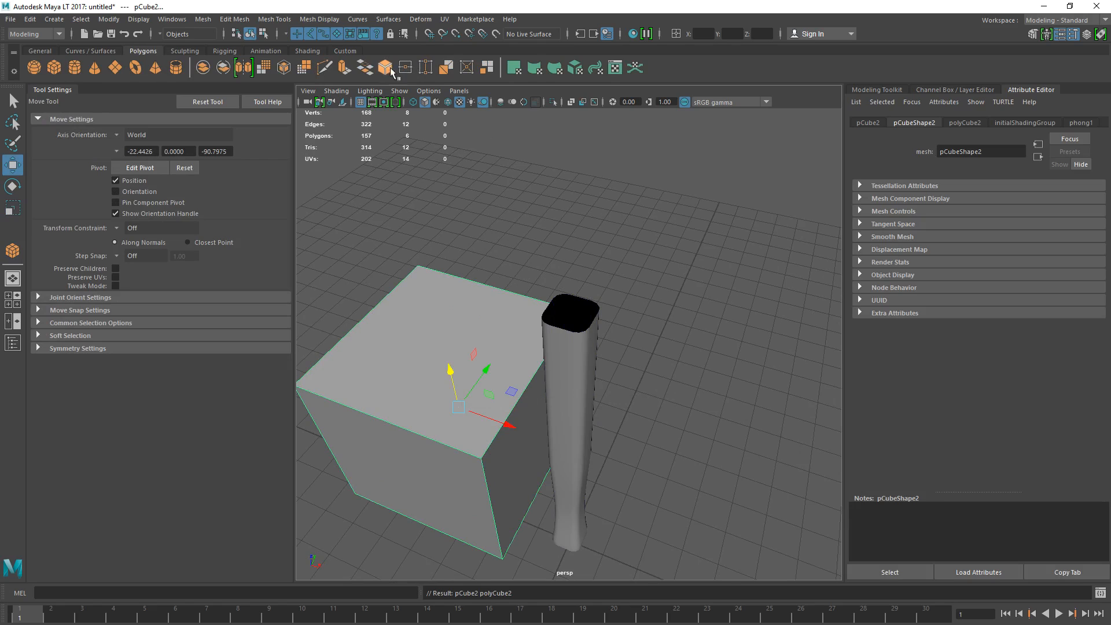
- Move the new cube with grid snapping until it is centred on the handle's base
drag(459, 381, 544, 523)
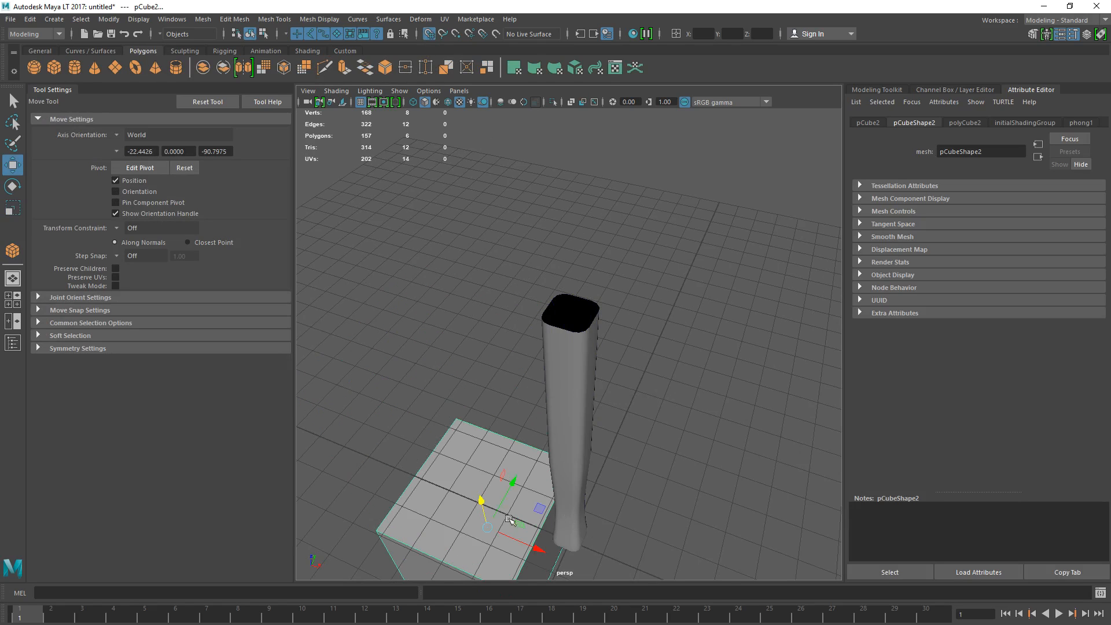
click(566, 480)
click(489, 524)
drag(489, 524, 568, 546)
- Scale the cube down and raise it to the top end of the handle
key(e)
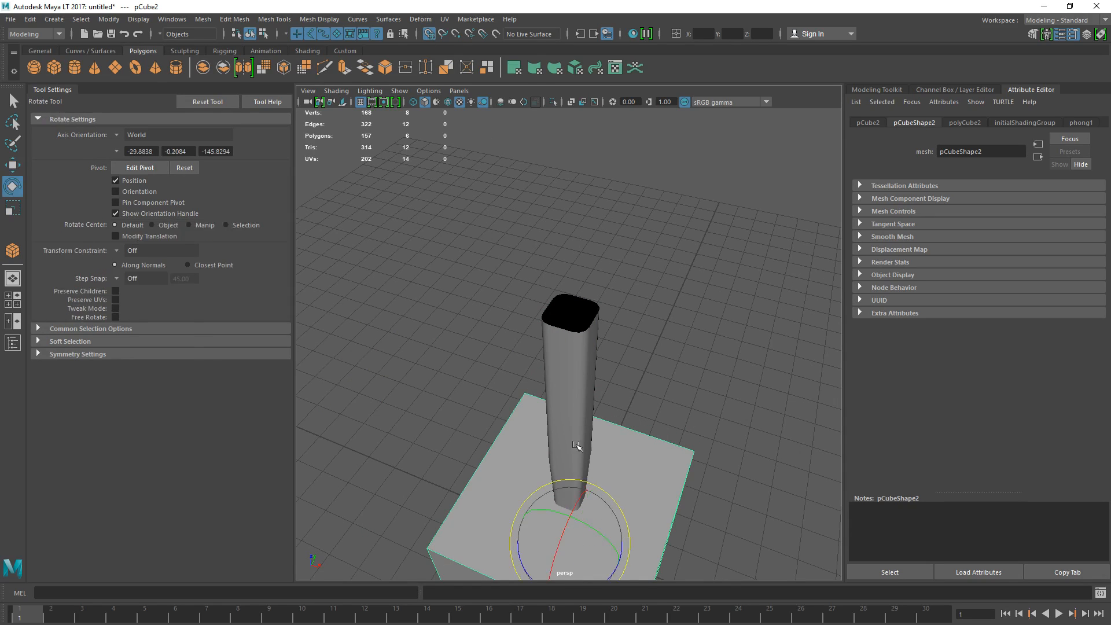
key(r)
drag(621, 517, 543, 186)
key(w)
key(r)
drag(573, 137, 572, 169)
drag(621, 199, 603, 202)
alt+drag(606, 213, 524, 175)
- Stretch the cube into a long hammer-head block and lower it onto the top of the handle
key(e)
key(r)
drag(628, 180, 668, 182)
key(w)
drag(576, 121, 578, 238)
click(701, 240)
alt+drag(570, 428, 619, 373)
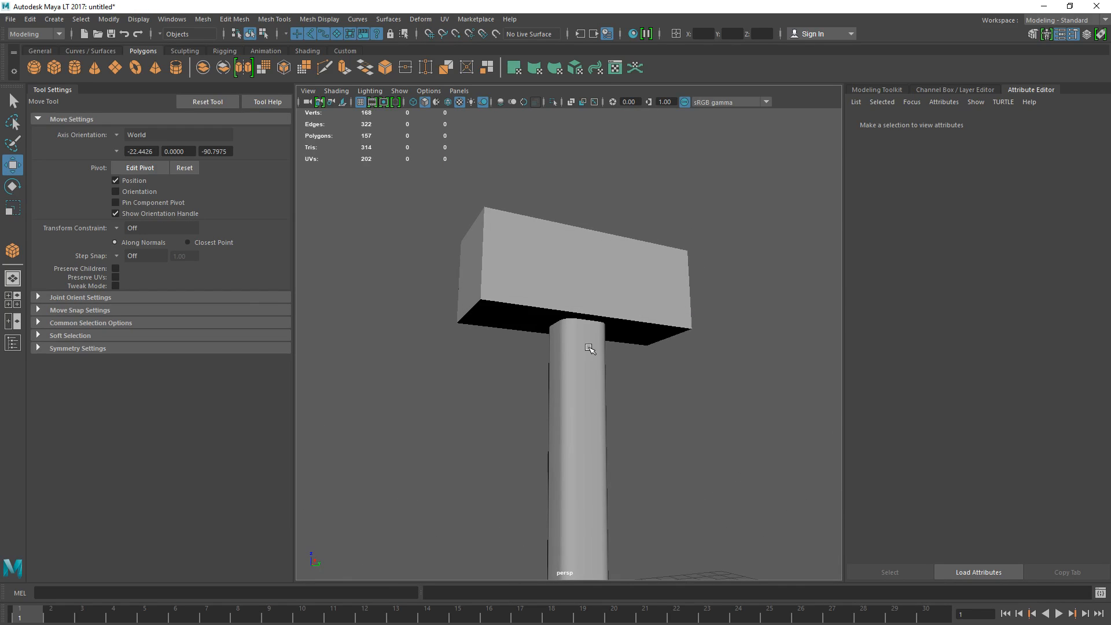
- Refine the proportions of the hammer-head block against the handle with the Scale tool
click(635, 288)
key(e)
key(r)
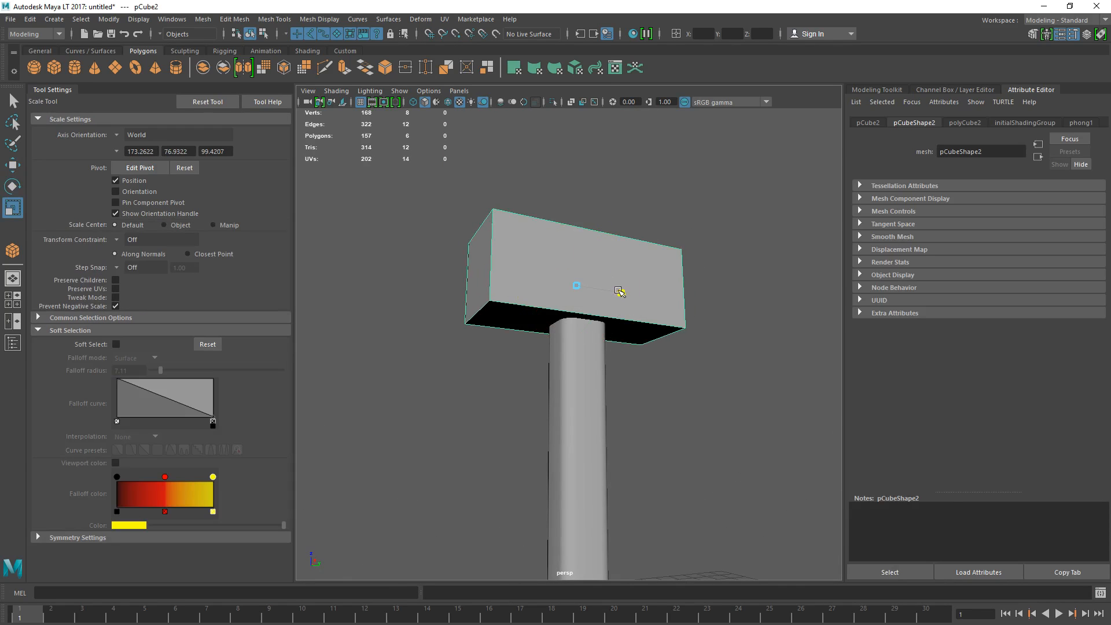
click(724, 199)
alt+drag(724, 199, 651, 302)
click(590, 411)
alt+drag(590, 410, 583, 451)
click(604, 308)
drag(626, 286, 512, 186)
click(702, 293)
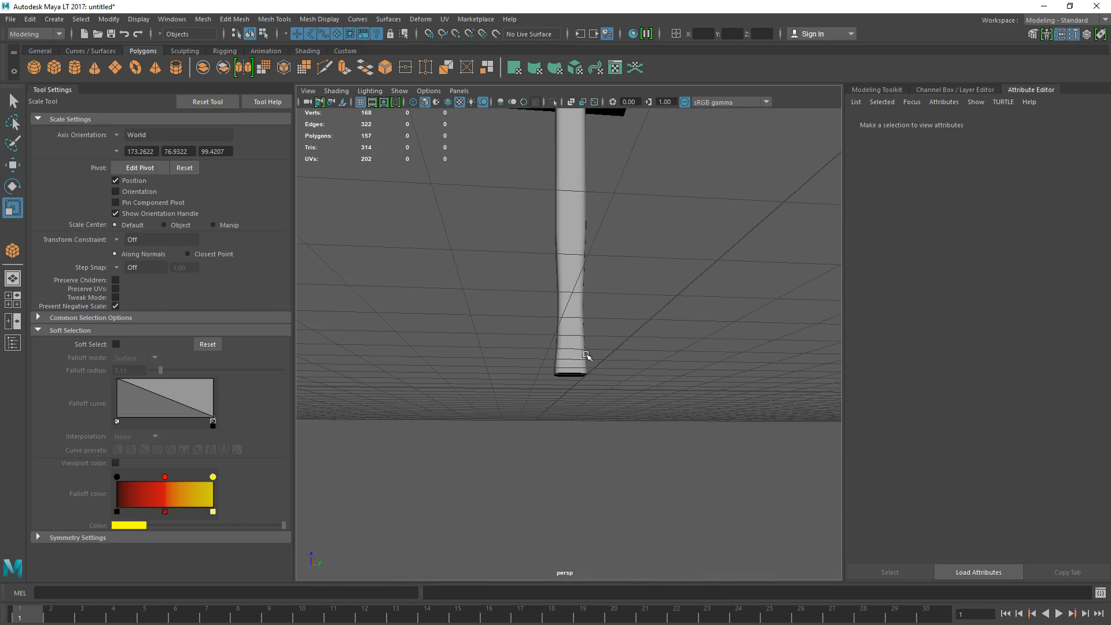
- Delete the bridged faces that close the bottom end of the handle
alt+drag(586, 354, 558, 345)
click(588, 263)
right_drag(589, 276, 587, 321)
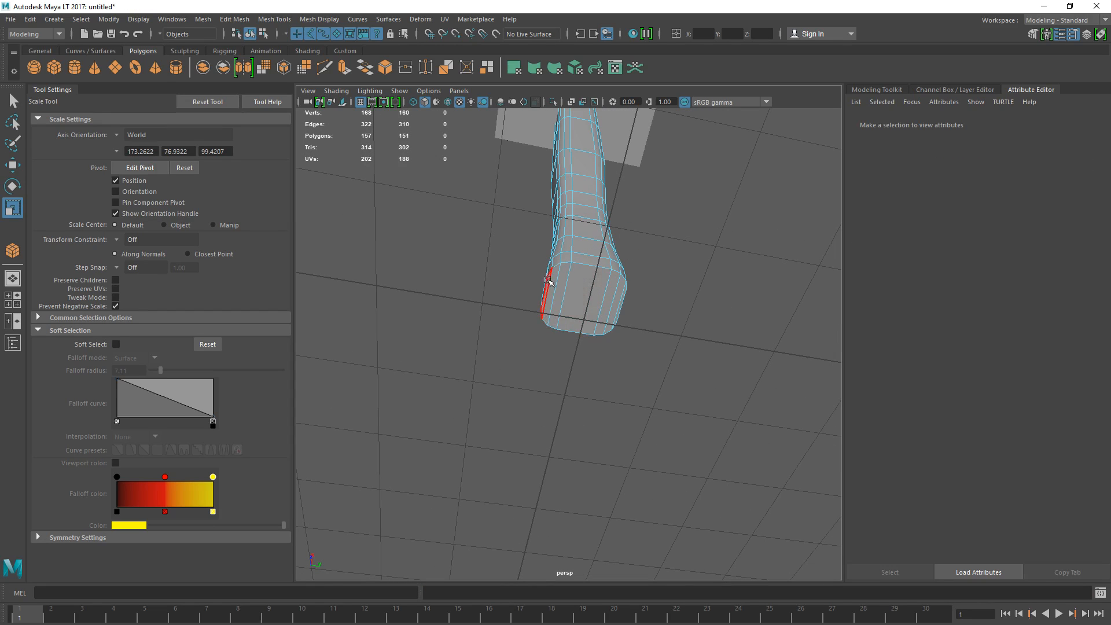
click(549, 281)
scroll(548, 281, up, 5)
shift+double_click(734, 238)
scroll(683, 268, down, 3)
key(Delete)
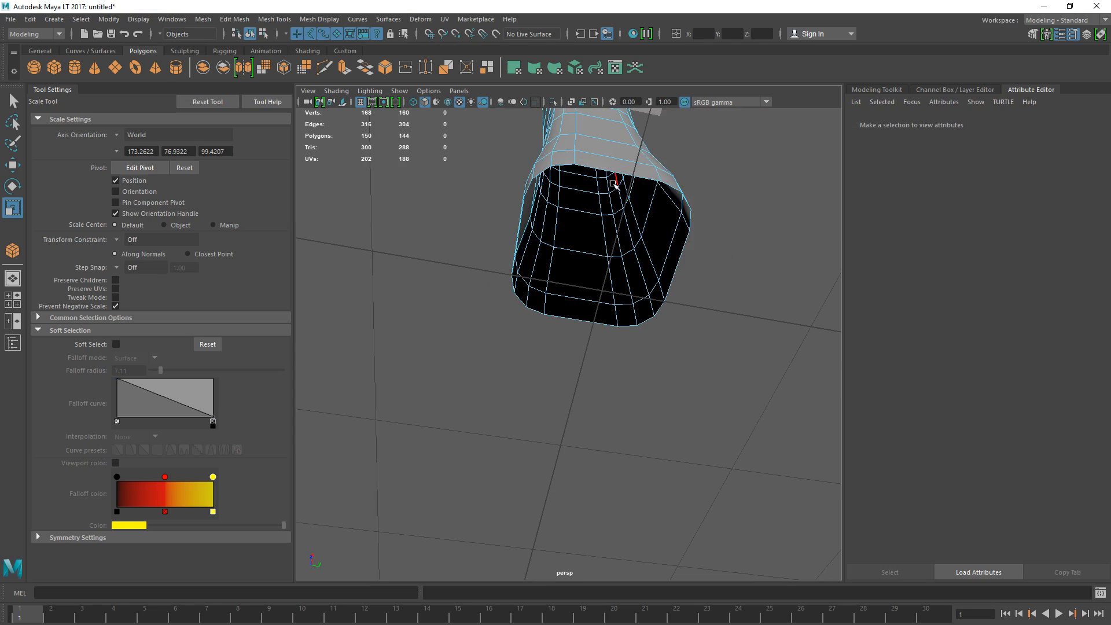
- Extrude the handle's bottom border edges with a local translate of about 0.46 to form a tapered rim
click(349, 71)
alt+drag(588, 311, 602, 385)
drag(640, 464, 615, 469)
key(e)
key(r)
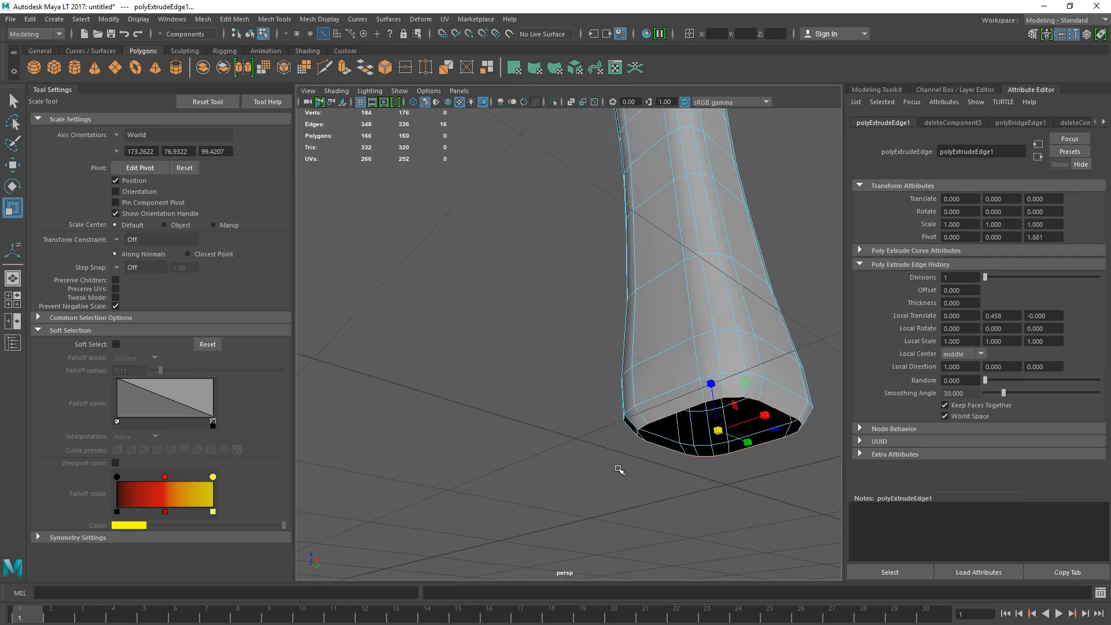
key(f)
alt+drag(487, 432, 594, 433)
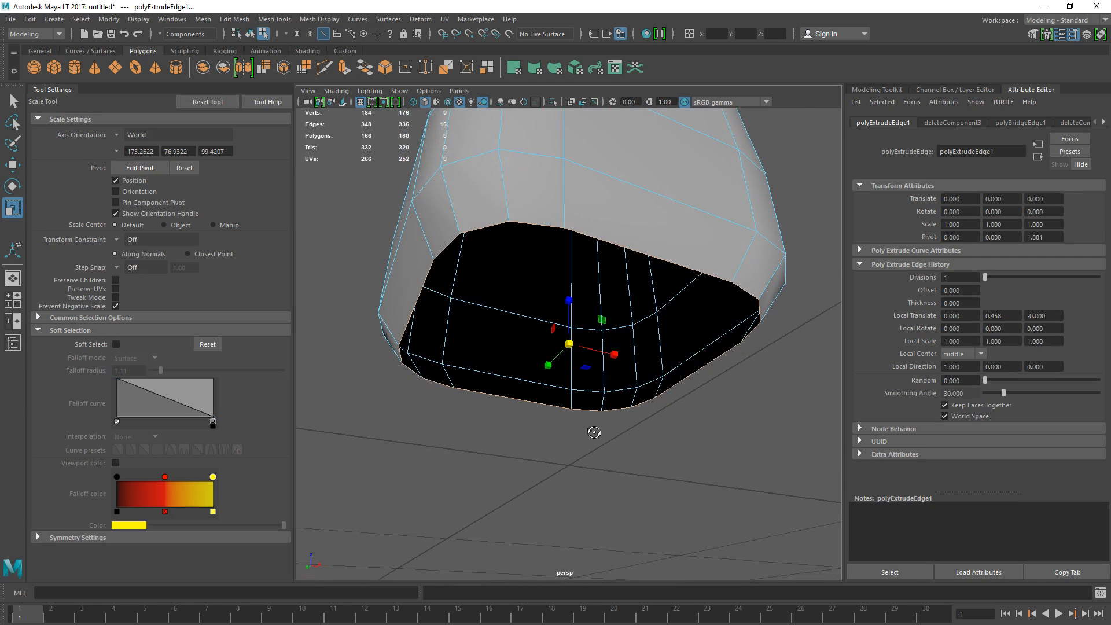
- Select the rim's outermost edge loop at the handle's bottom and adjust its height to make the taper shallower
click(593, 238)
alt+drag(397, 268, 452, 362)
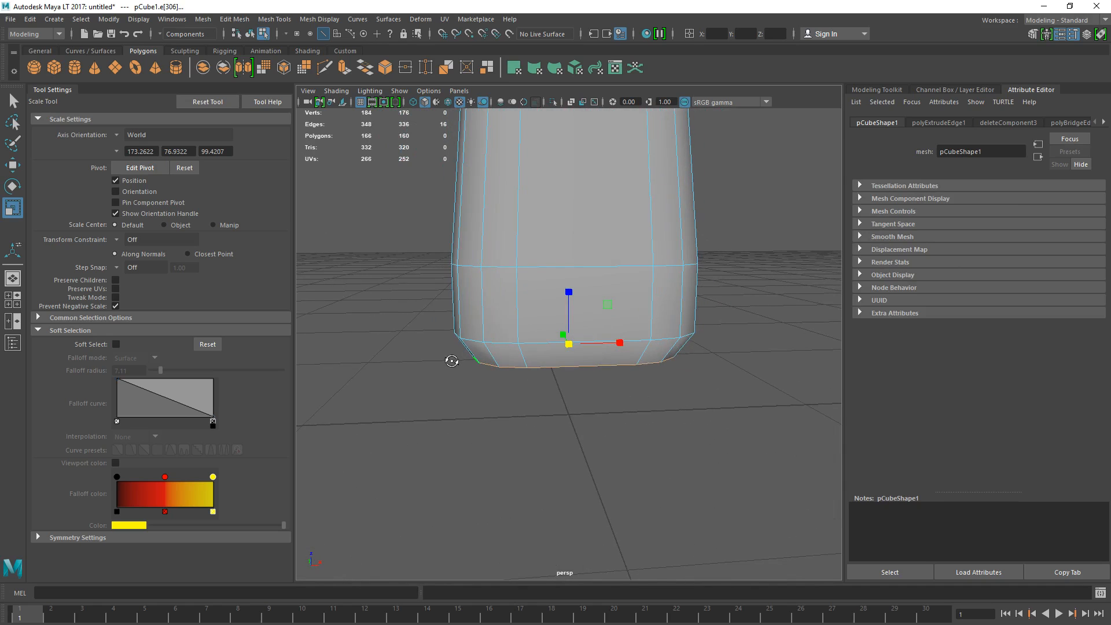
alt+drag(557, 342, 569, 297)
key(w)
key(r)
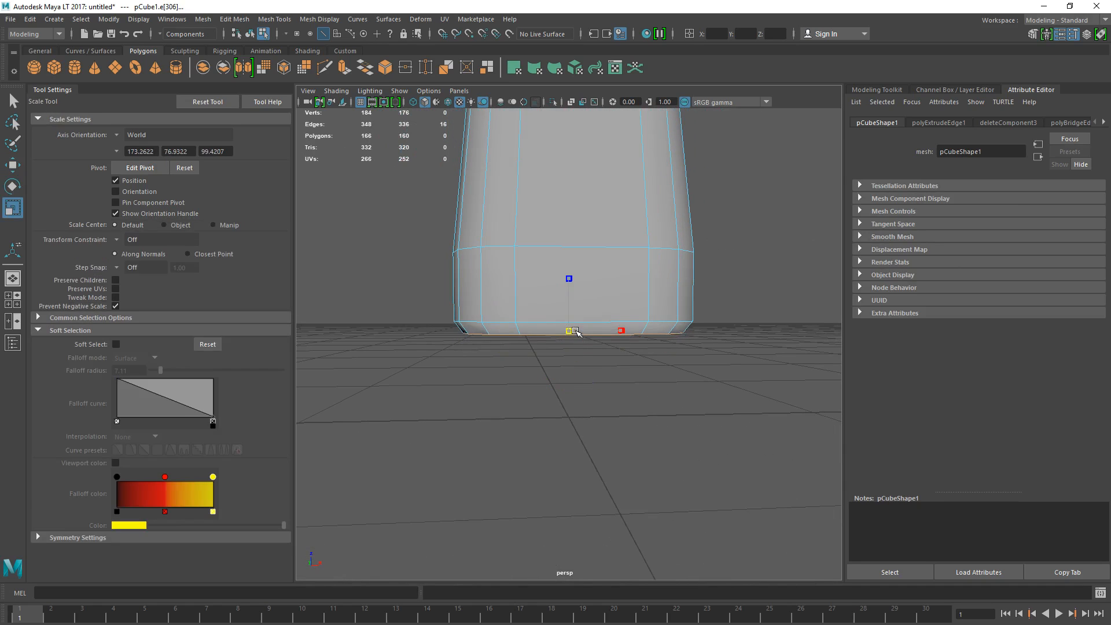
key(F8)
click(554, 398)
alt+drag(496, 383, 520, 362)
scroll(541, 303, up, 3)
key(ctrl+z)
key(ctrl+z)
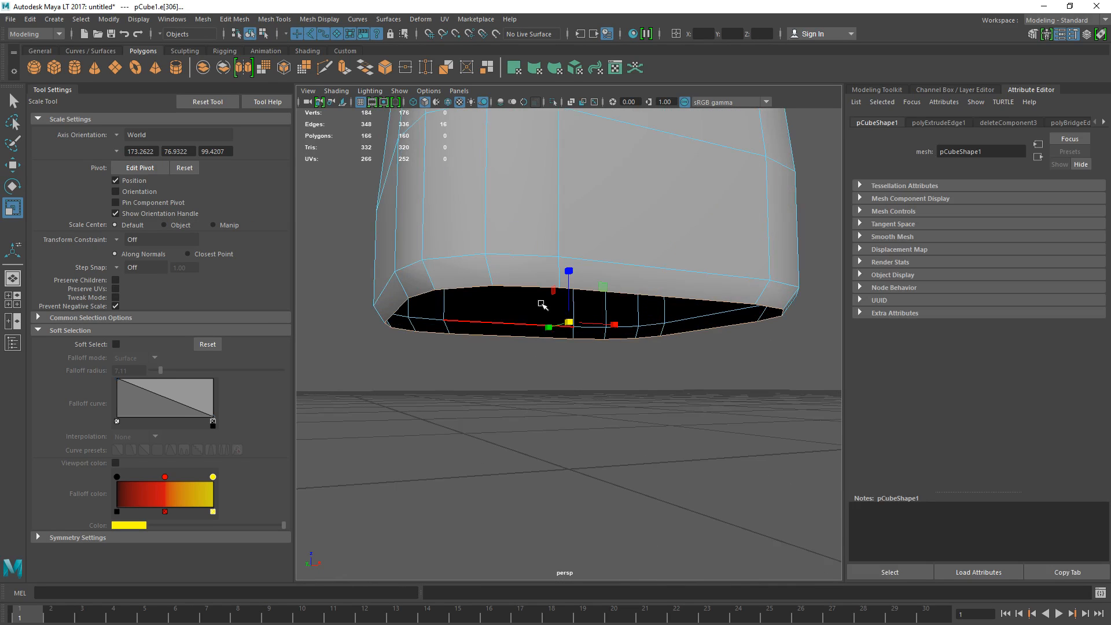
- Soften the short edges that run across the tapered rim at the handle's bottom end
double_click(505, 263)
ctrl+double_click(489, 267)
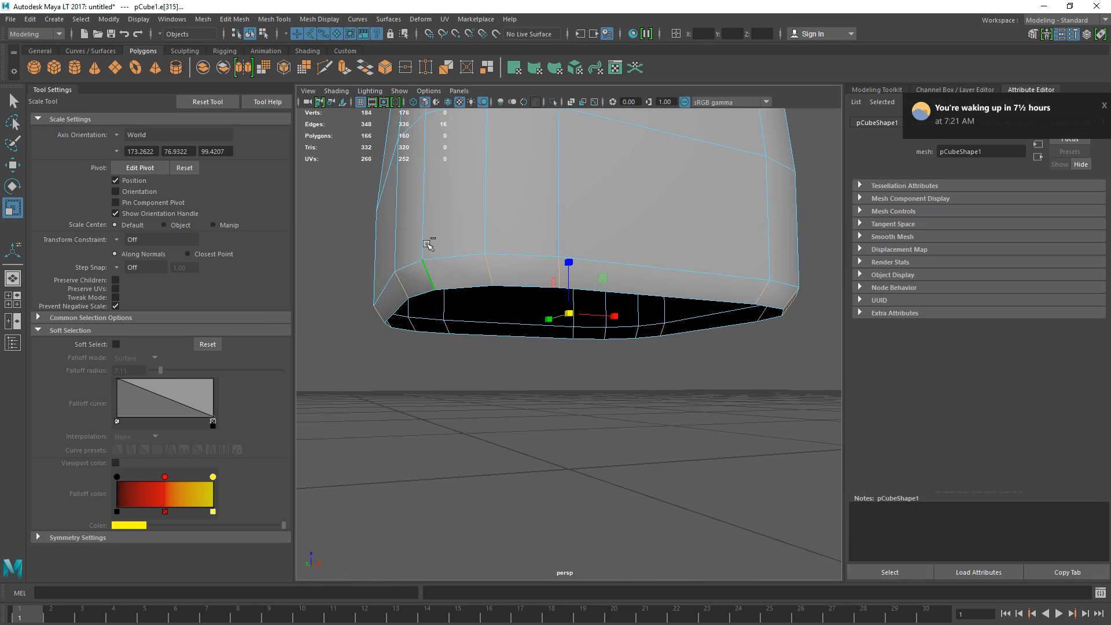
click(410, 20)
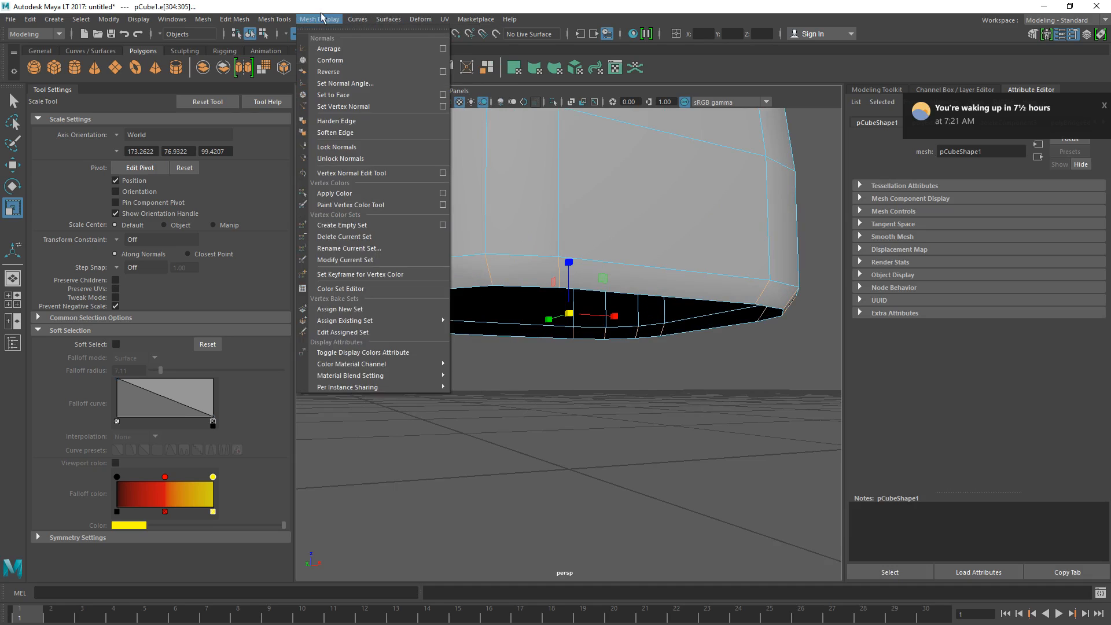
click(1096, 107)
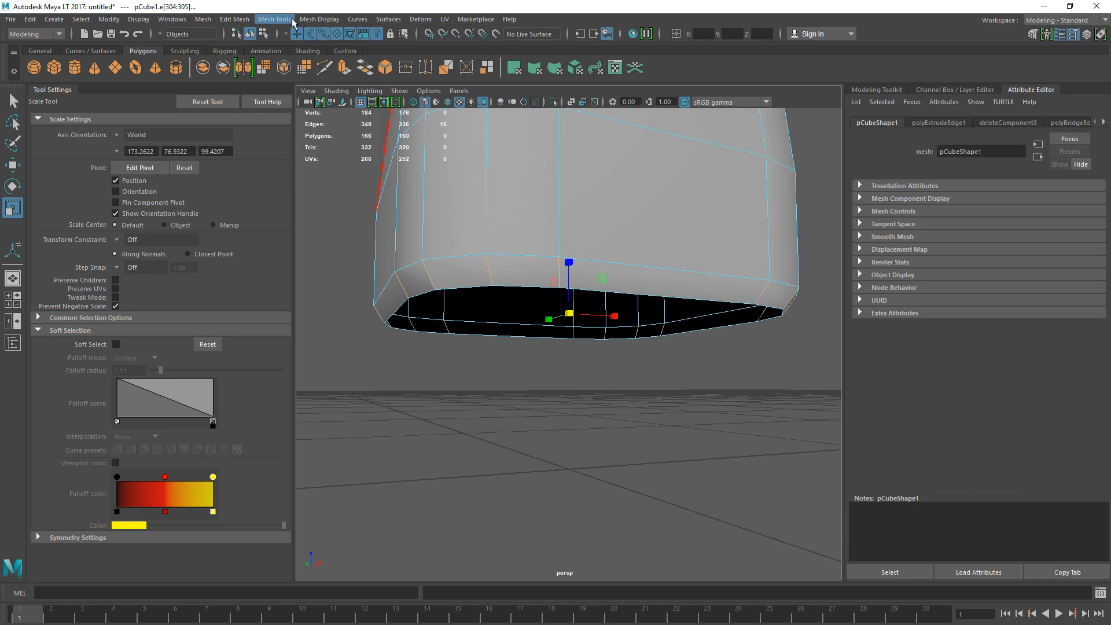
click(286, 20)
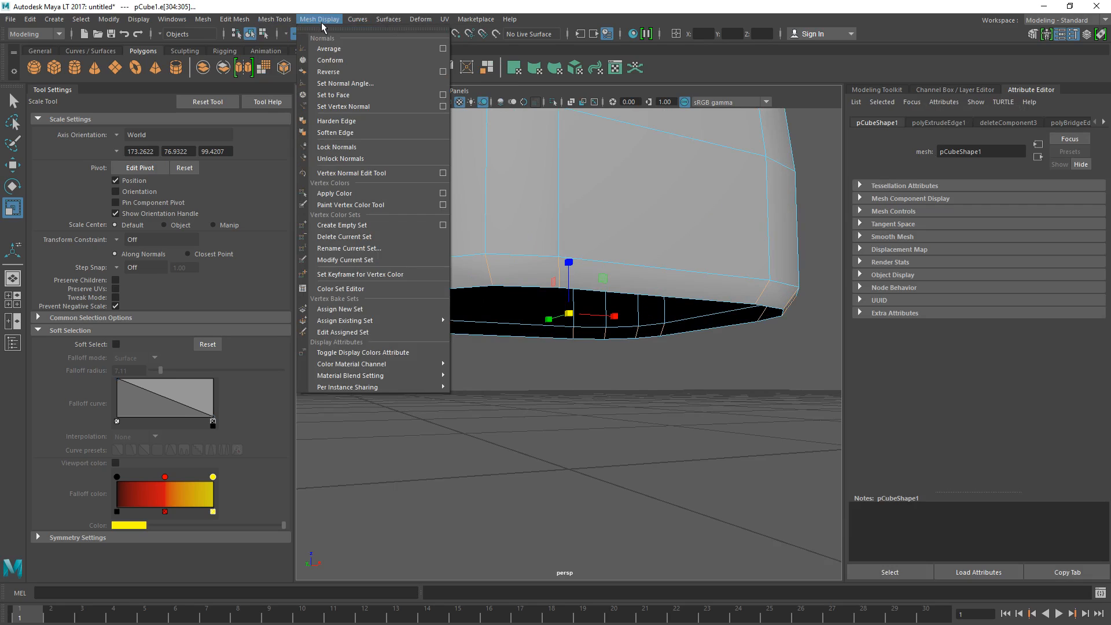
click(335, 133)
click(822, 194)
- Select the rim's open border edge loop at the handle's bottom and bridge it to close the end
double_click(619, 293)
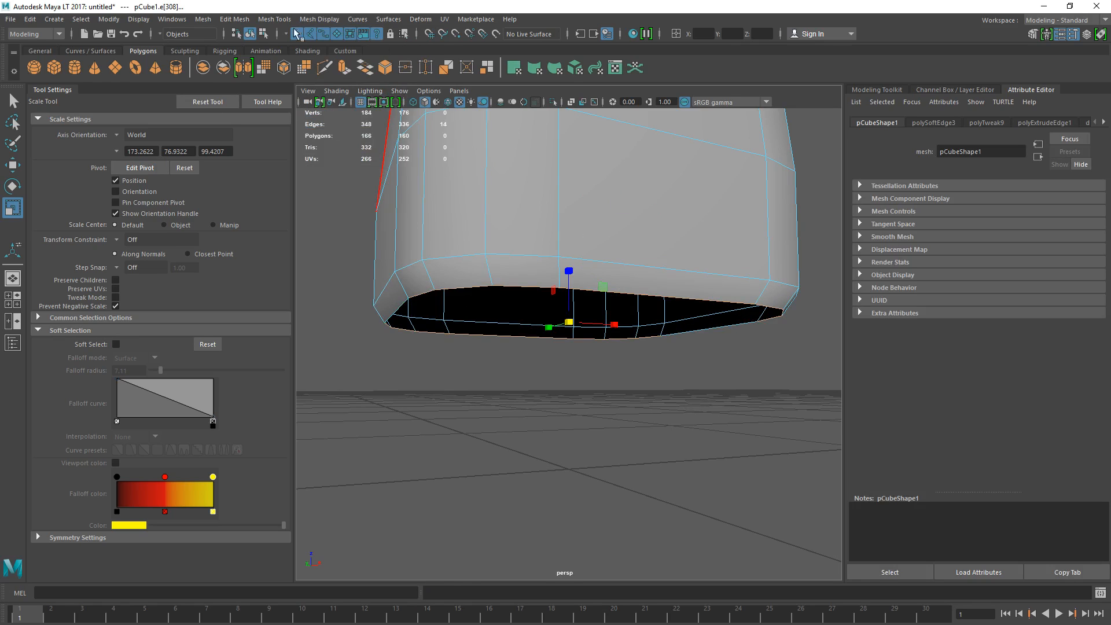
click(208, 20)
mouse_move(234, 19)
click(240, 70)
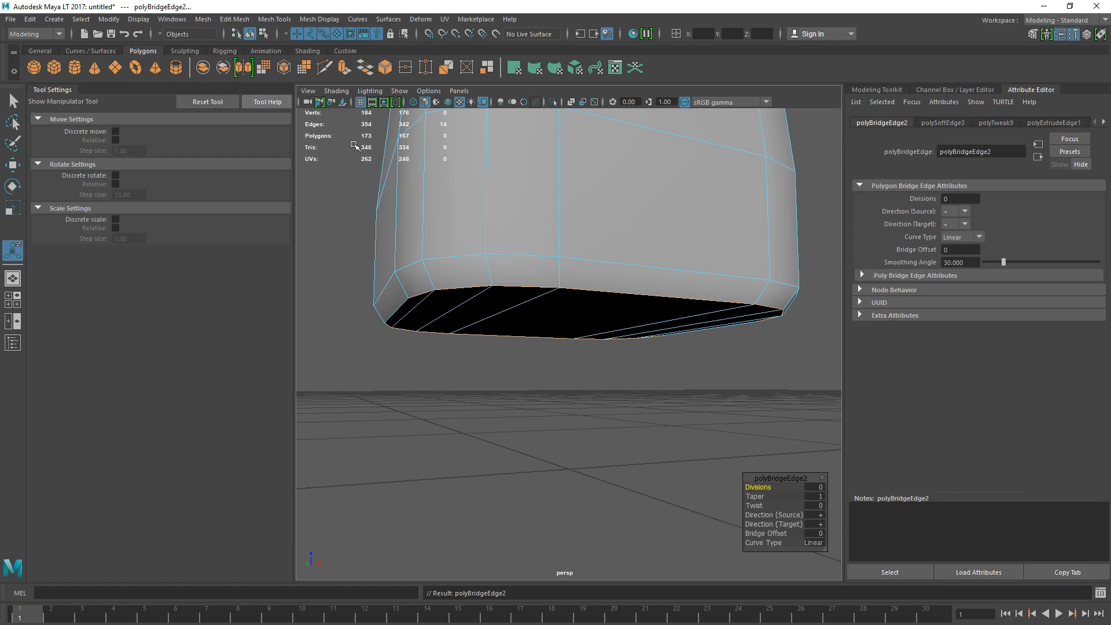
key(q)
click(585, 457)
alt+drag(586, 457, 511, 349)
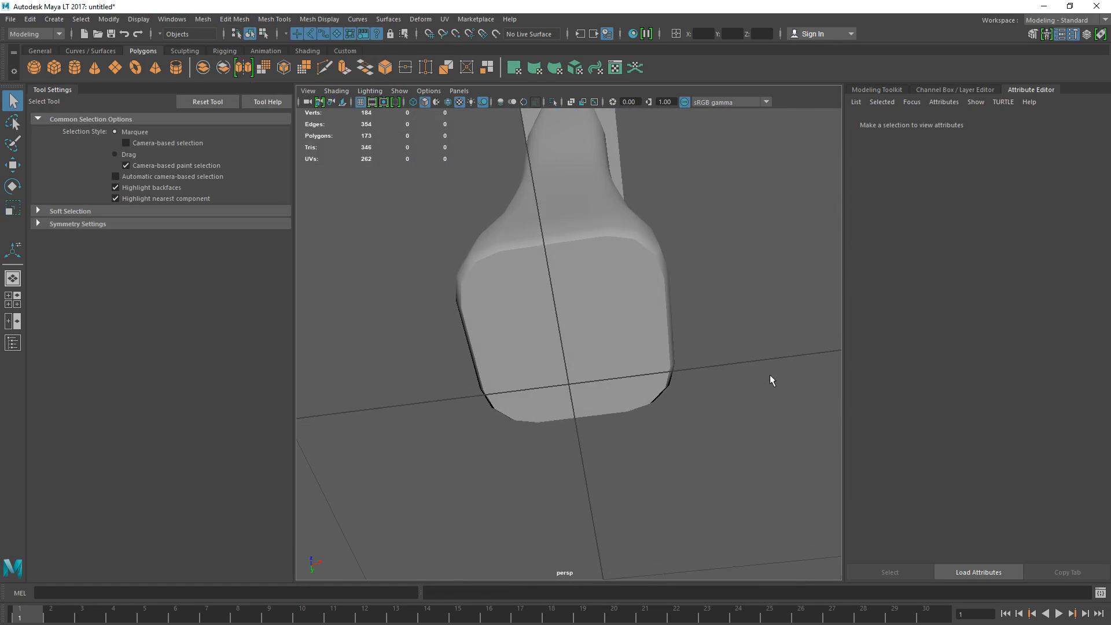
click(529, 287)
click(679, 301)
- Select all edges of the hammer-head block and bevel them
alt+drag(680, 300, 571, 167)
click(520, 195)
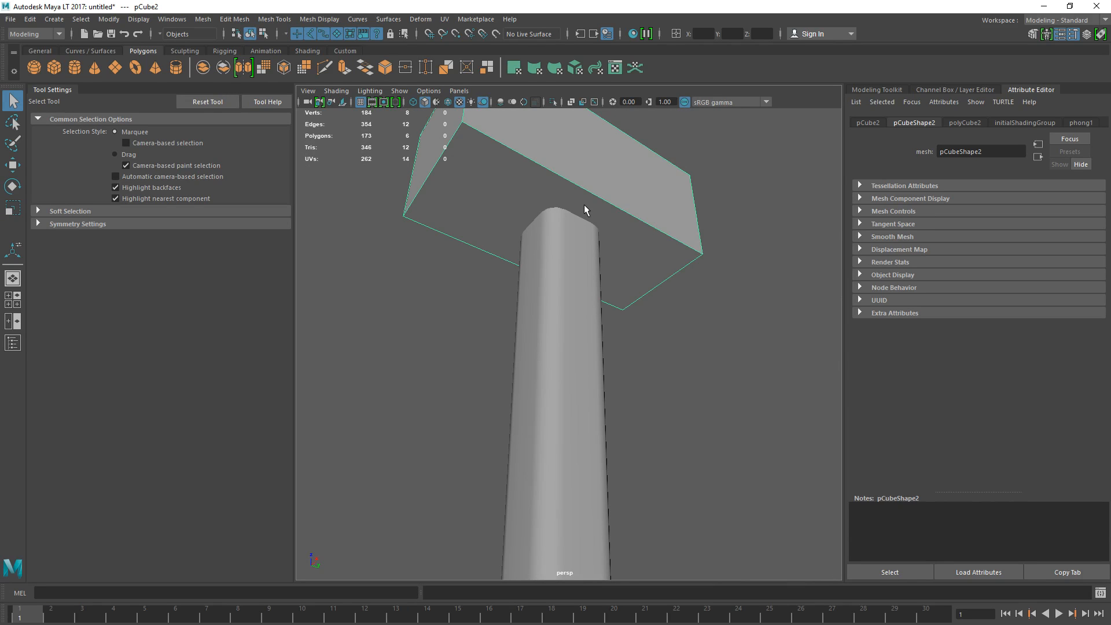
alt+drag(585, 205, 589, 247)
key(r)
key(w)
scroll(480, 212, down, 5)
drag(455, 240, 701, 425)
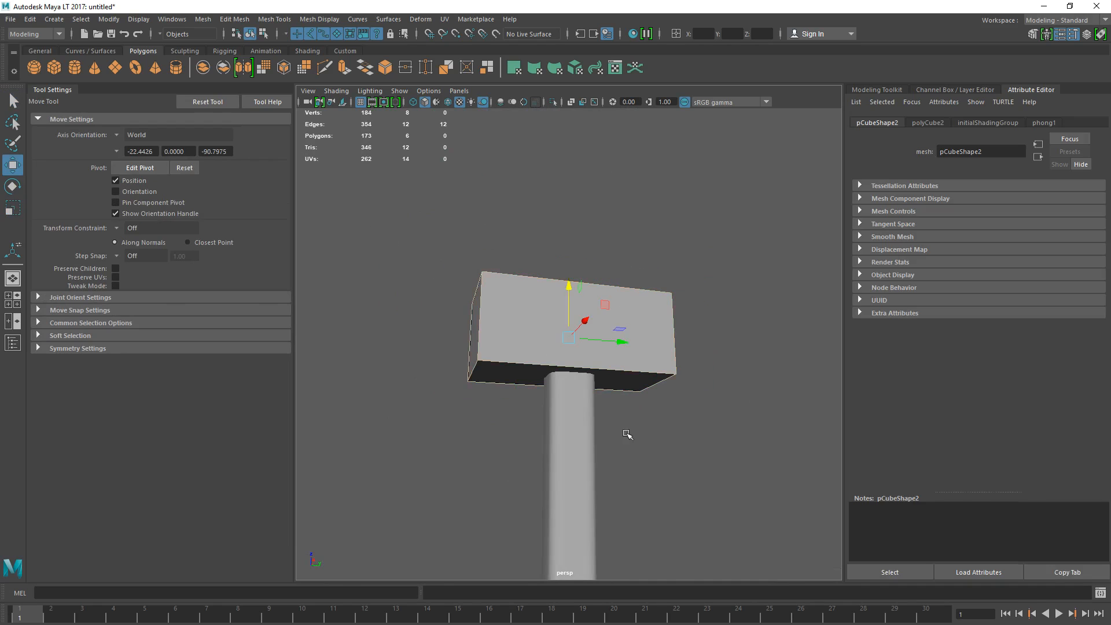
key(ctrl+b)
drag(761, 487, 753, 479)
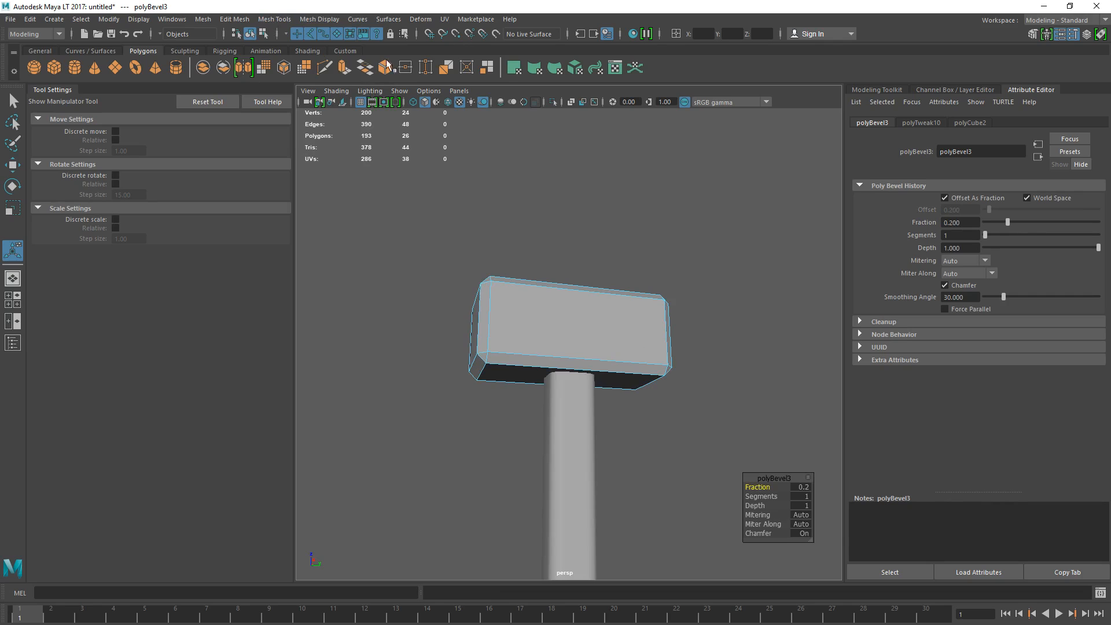
- Set the hammer-head bevel to 3 segments and a fraction of 0.15
click(274, 19)
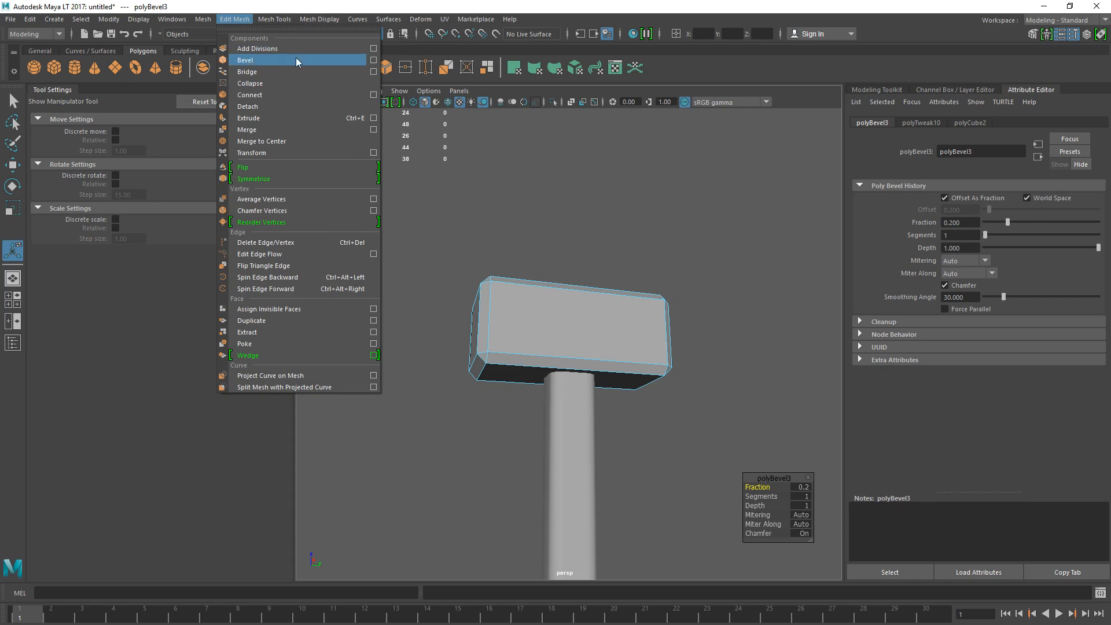
click(762, 488)
drag(762, 488, 779, 496)
click(803, 487)
text(1.5)
key(Return)
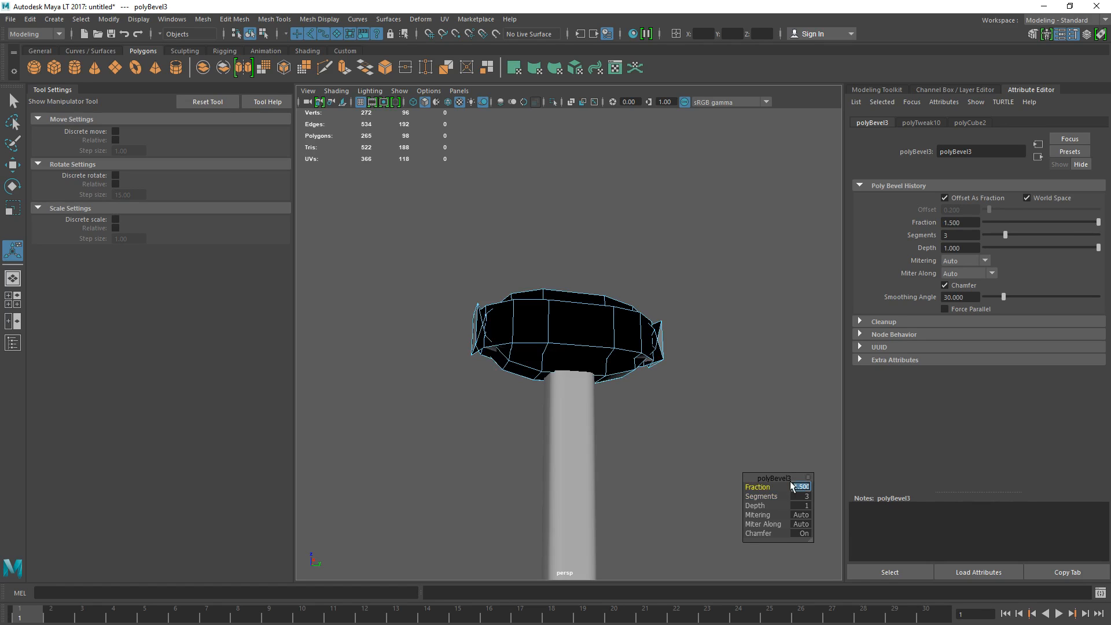
key(Return)
alt+drag(797, 452, 456, 266)
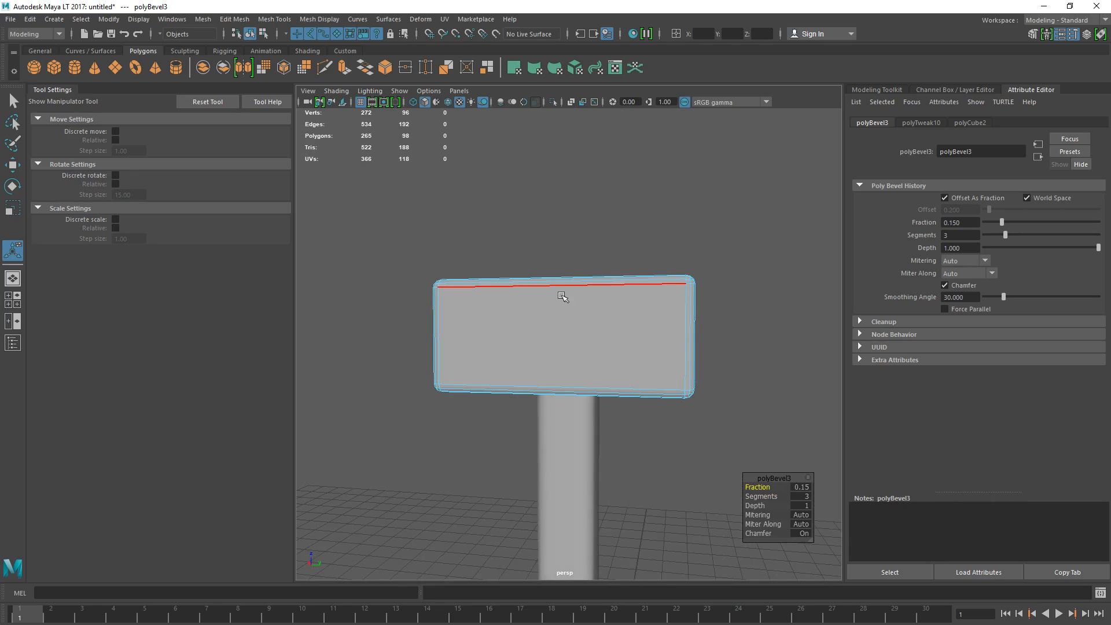
key(q)
click(688, 242)
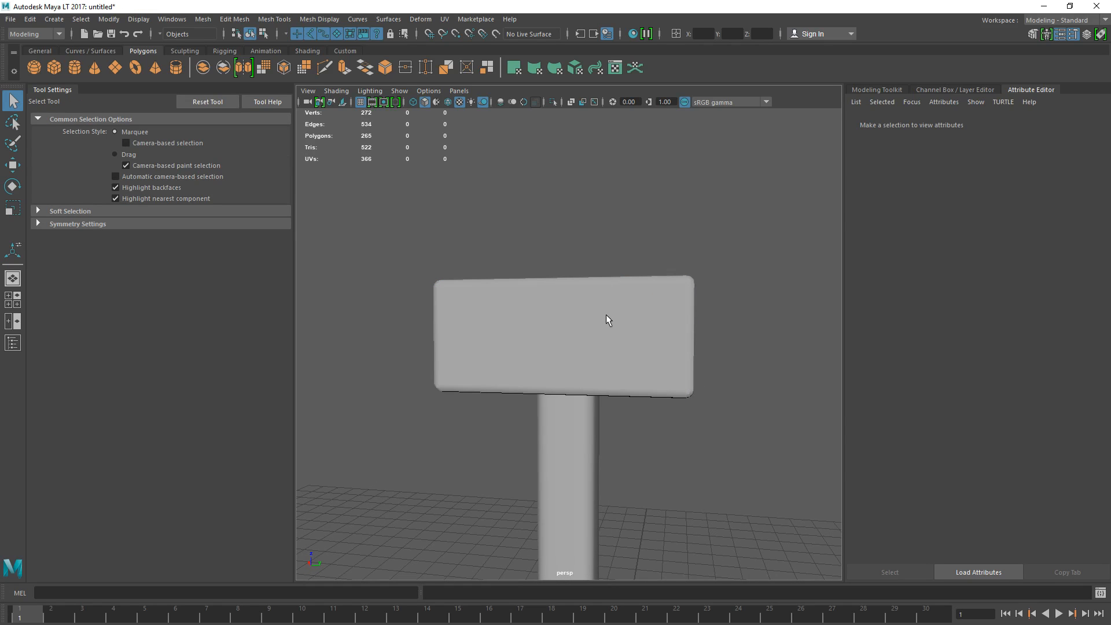
- Insert three evenly spaced edge loops across the hammer head's length with the Insert Edge Loop Tool
click(527, 311)
alt+drag(526, 311, 521, 371)
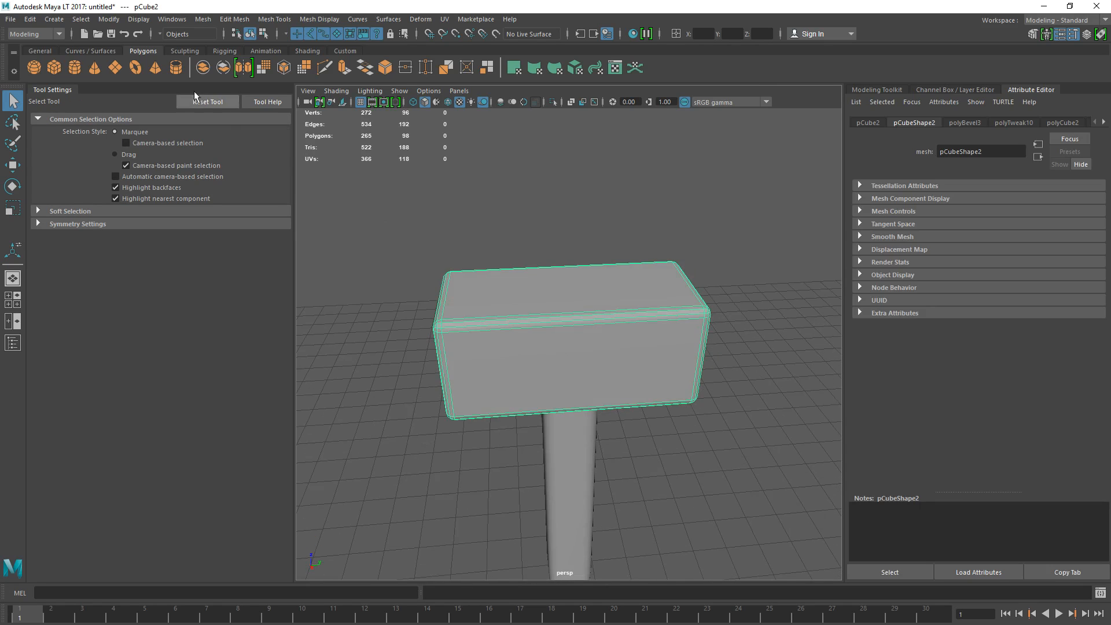
click(345, 51)
click(257, 67)
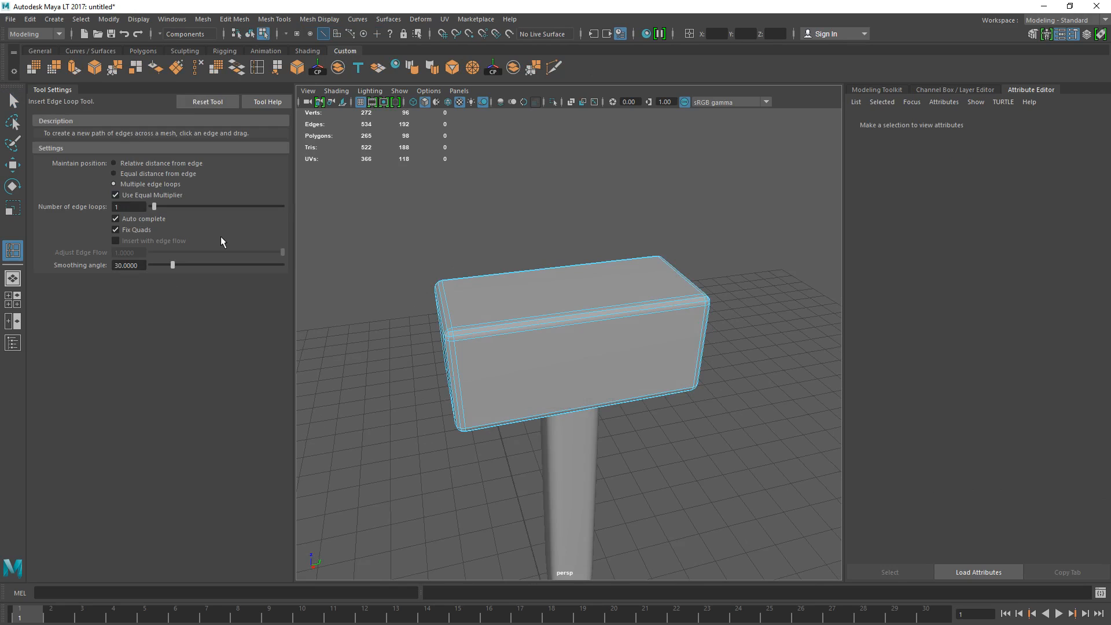
click(139, 207)
click(537, 327)
key(ctrl+z)
click(525, 319)
alt+drag(624, 397, 598, 343)
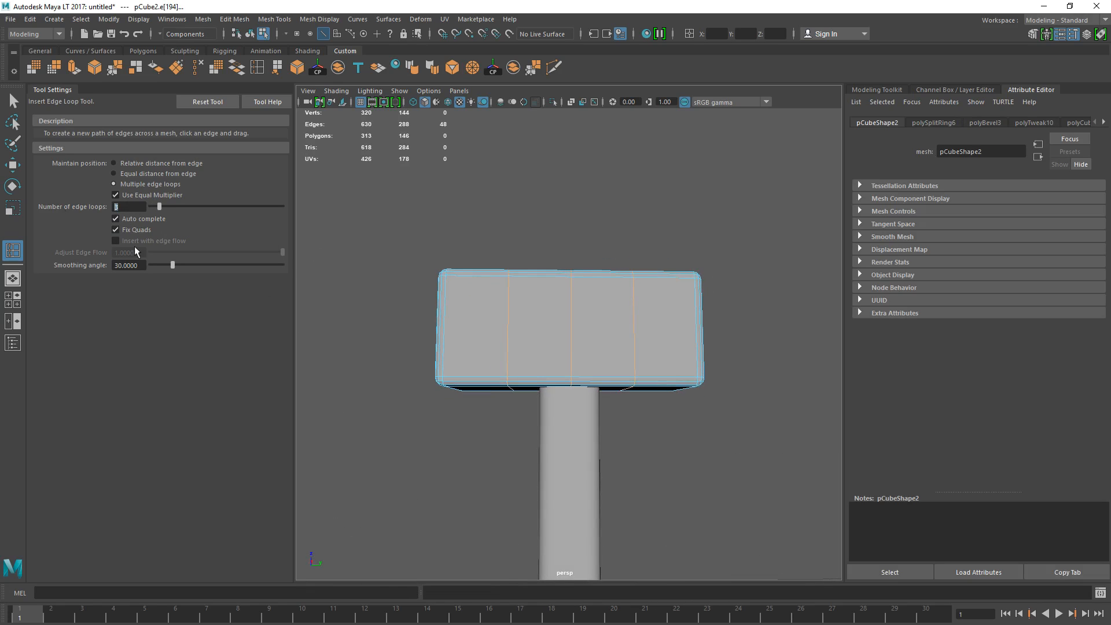
- Undo the hammer head's edge loops and insert four evenly spaced loops across its length instead
click(441, 327)
alt+drag(484, 352, 498, 335)
key(ctrl+z)
key(ctrl+z)
text(4)
click(532, 278)
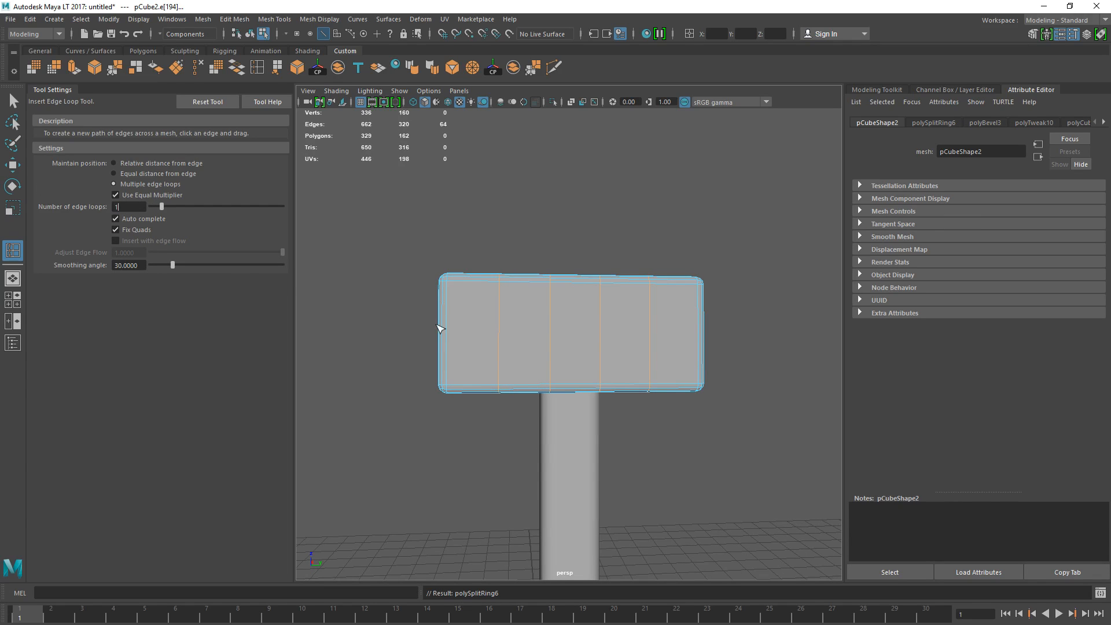
- Add a single edge loop around the hammer head at mid-height and another lengthwise down the middle of its top
click(458, 349)
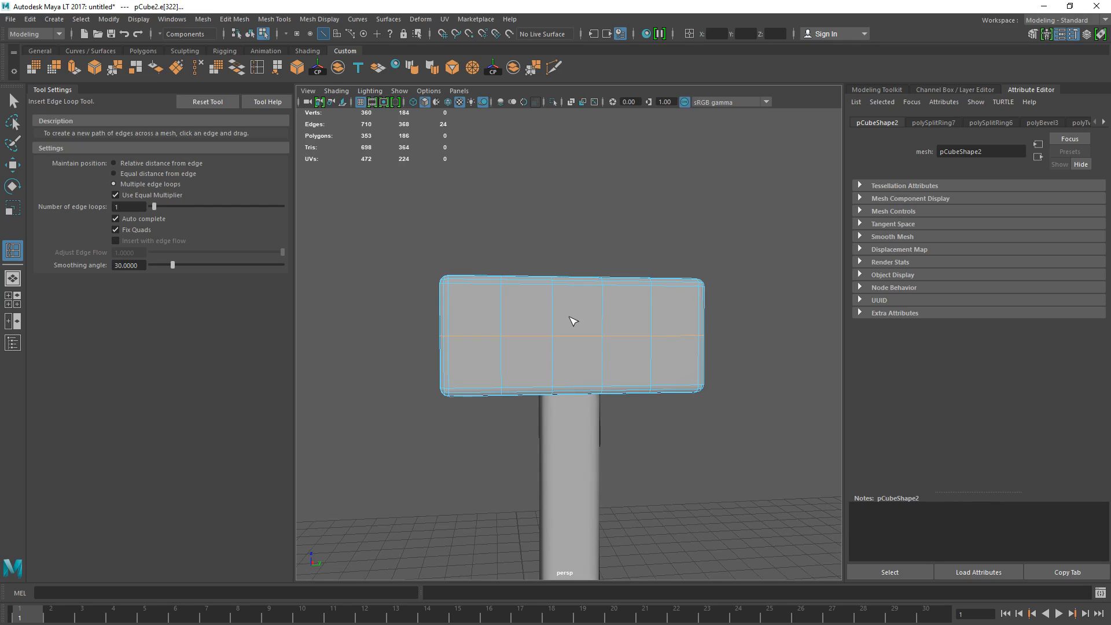
alt+drag(573, 321, 769, 382)
click(582, 375)
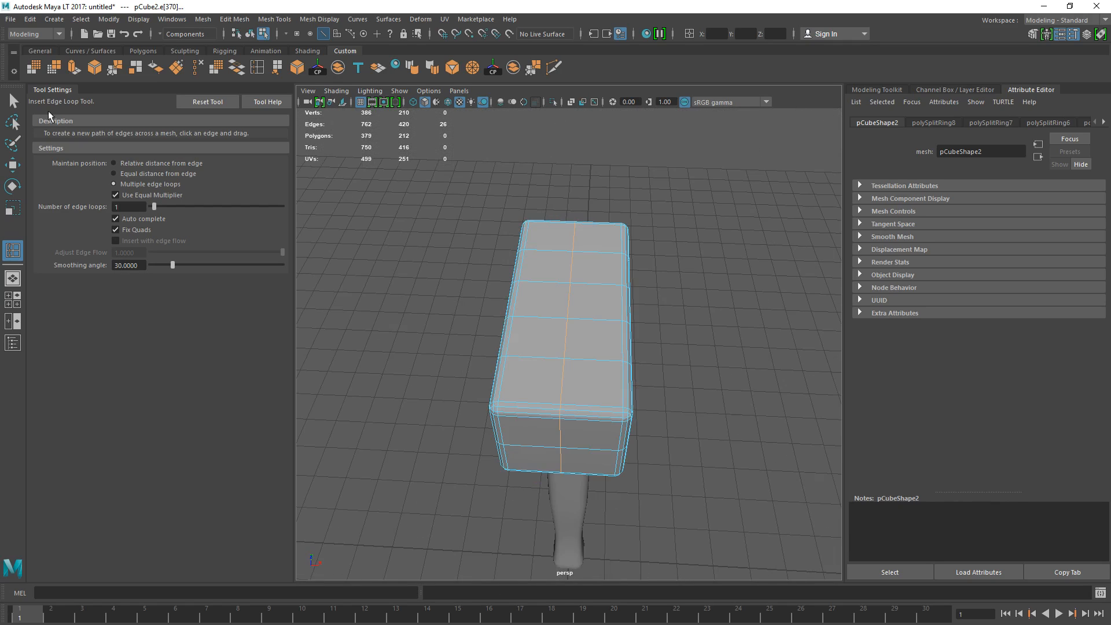
click(13, 101)
- Insert two more edge loops around the handle's shaft below the hammer head
alt+drag(608, 434, 506, 345)
right_drag(584, 504, 587, 466)
alt+drag(617, 477, 443, 278)
key(g)
click(488, 313)
alt+middle_drag(565, 383, 543, 298)
click(465, 379)
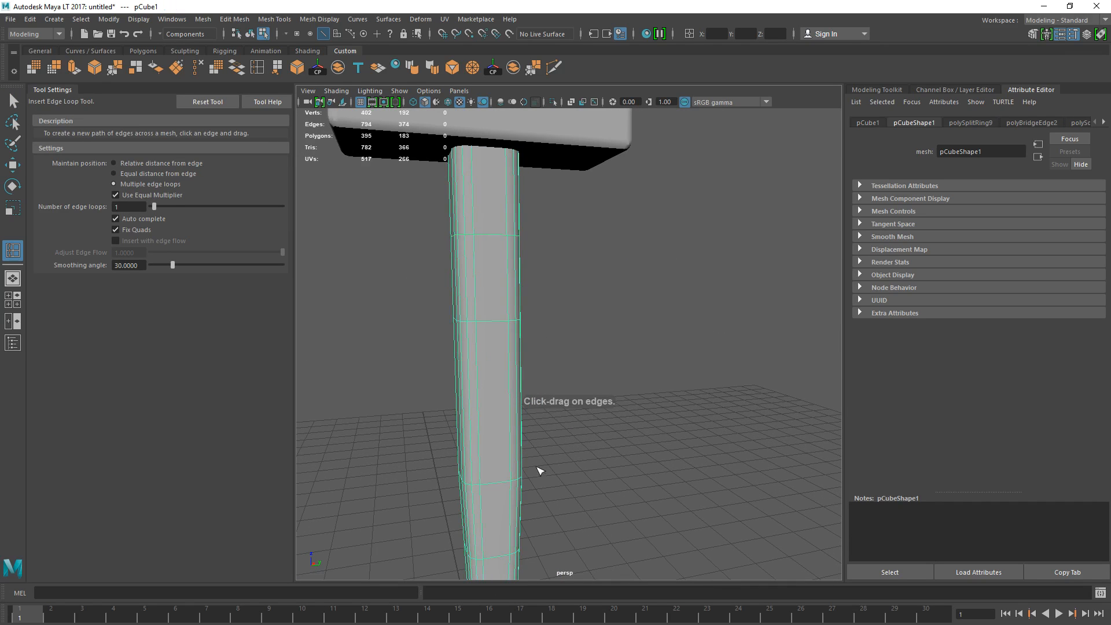
click(481, 388)
scroll(481, 387, down, 5)
alt+drag(475, 408, 520, 427)
- Lower the hammer head onto the top of the handle with the Move tool
click(673, 354)
alt+drag(677, 357, 591, 370)
click(542, 321)
key(r)
alt+drag(578, 325, 564, 364)
mouse_move(552, 446)
alt+mouse_down()
mouse_move(567, 444)
mouse_move(557, 466)
alt+mouse_up()
click(551, 171)
key(w)
drag(555, 139, 554, 213)
drag(666, 172, 710, 184)
scroll(637, 278, down, 5)
- Fine-tune the hammer head's horizontal proportions against the handle with the Scale tool
alt+drag(590, 327, 533, 395)
click(561, 306)
key(r)
scroll(559, 313, up, 4)
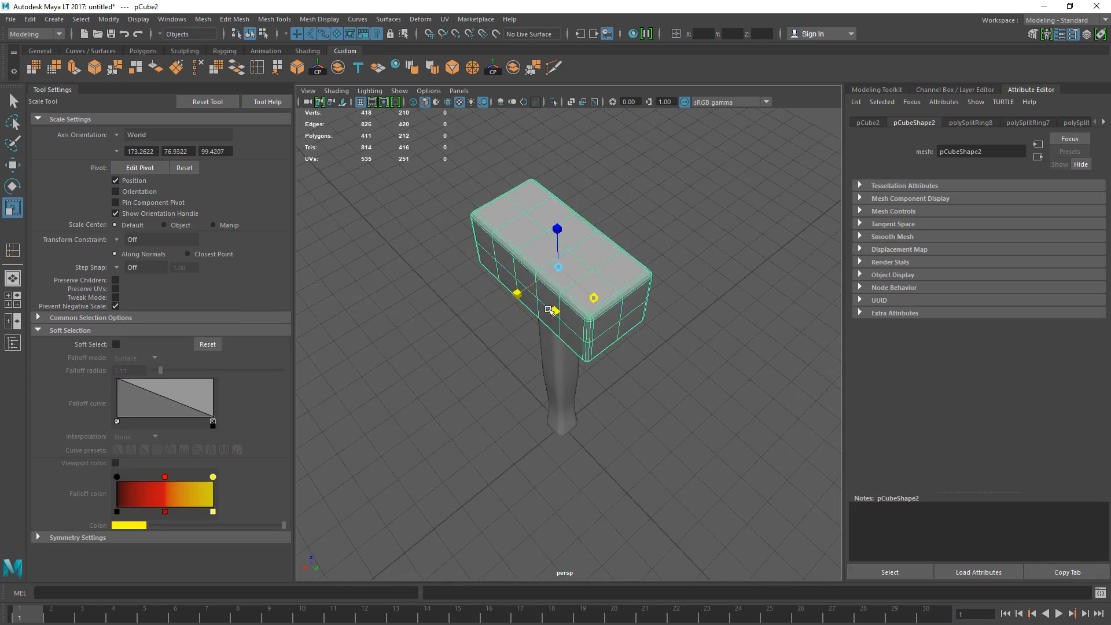
drag(518, 293, 516, 295)
alt+drag(559, 325, 559, 194)
alt+drag(620, 276, 552, 298)
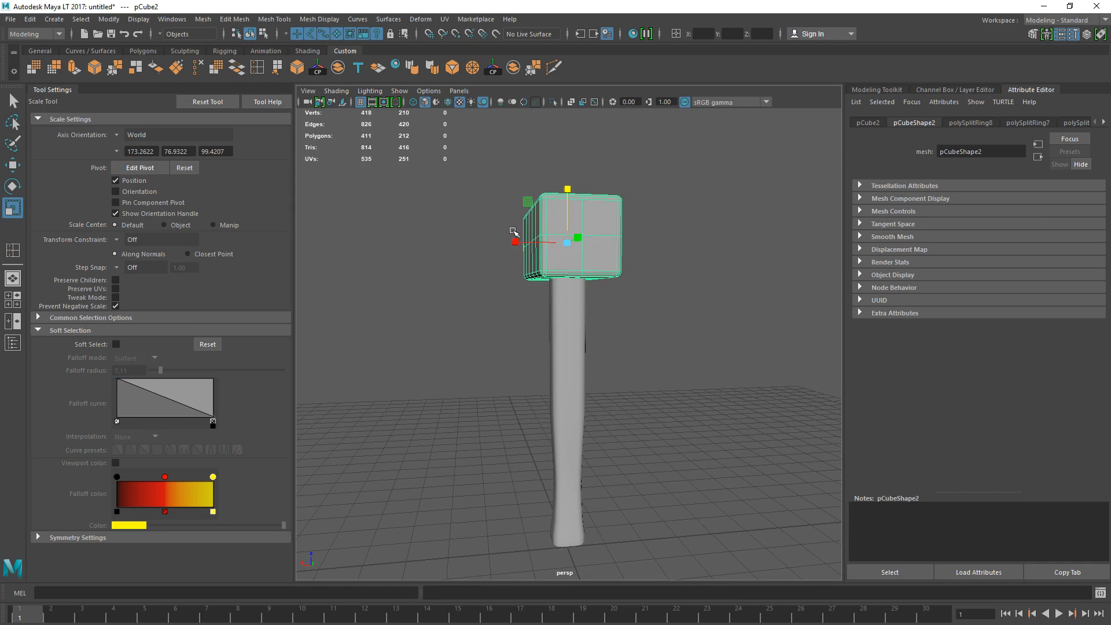
click(642, 263)
alt+drag(502, 323, 717, 297)
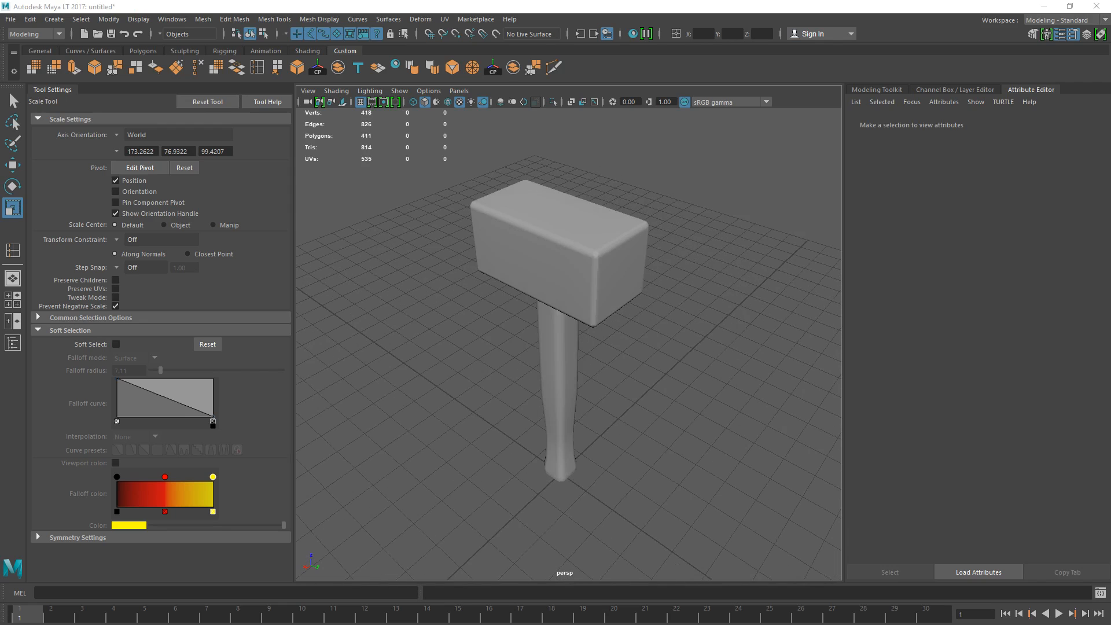
- Select the faces at one end of the hammer head and try tapering it vertically using Soft Select with a falloff radius of 65.33
alt+drag(634, 260, 555, 243)
click(559, 251)
key(F10)
alt+drag(594, 294, 596, 258)
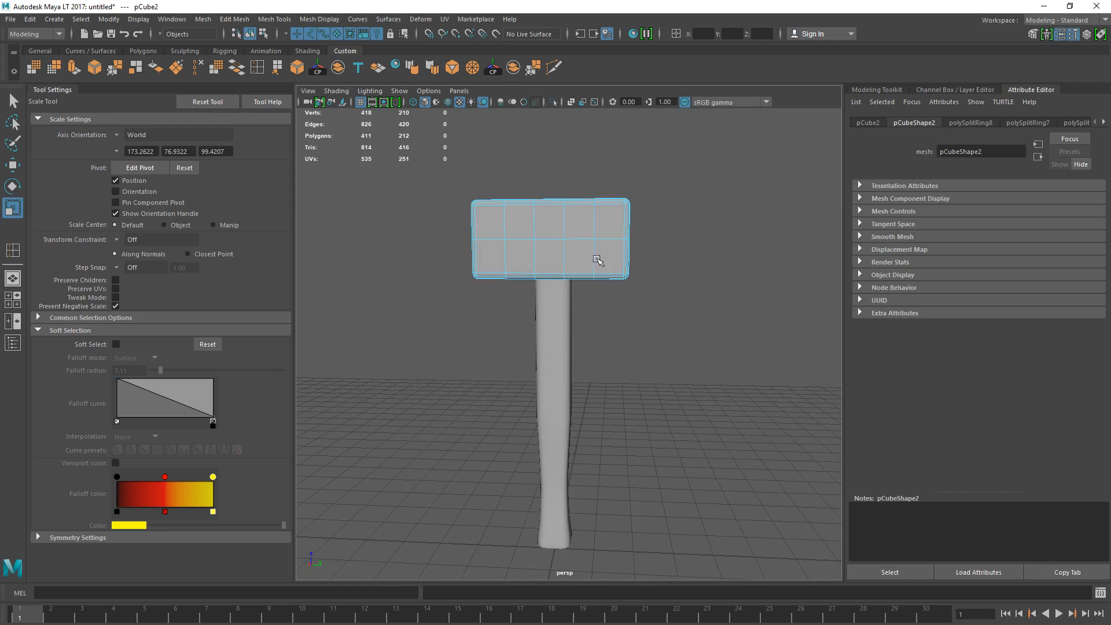
drag(637, 315, 607, 168)
ctrl+drag(518, 160, 608, 329)
alt+drag(503, 332, 538, 342)
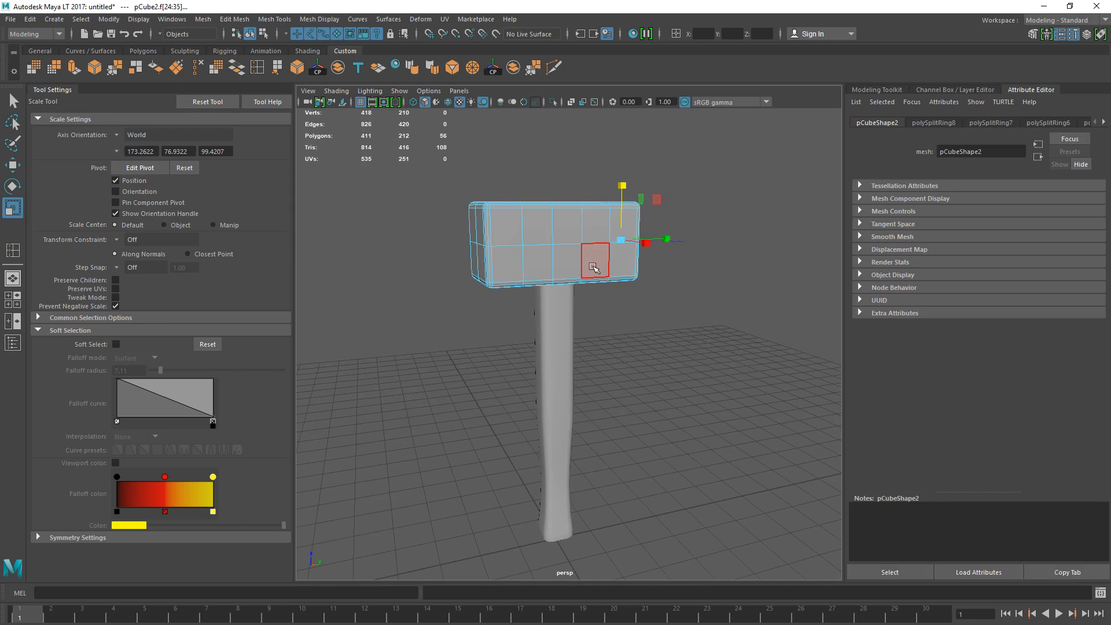
key(b)
alt+drag(655, 271, 614, 184)
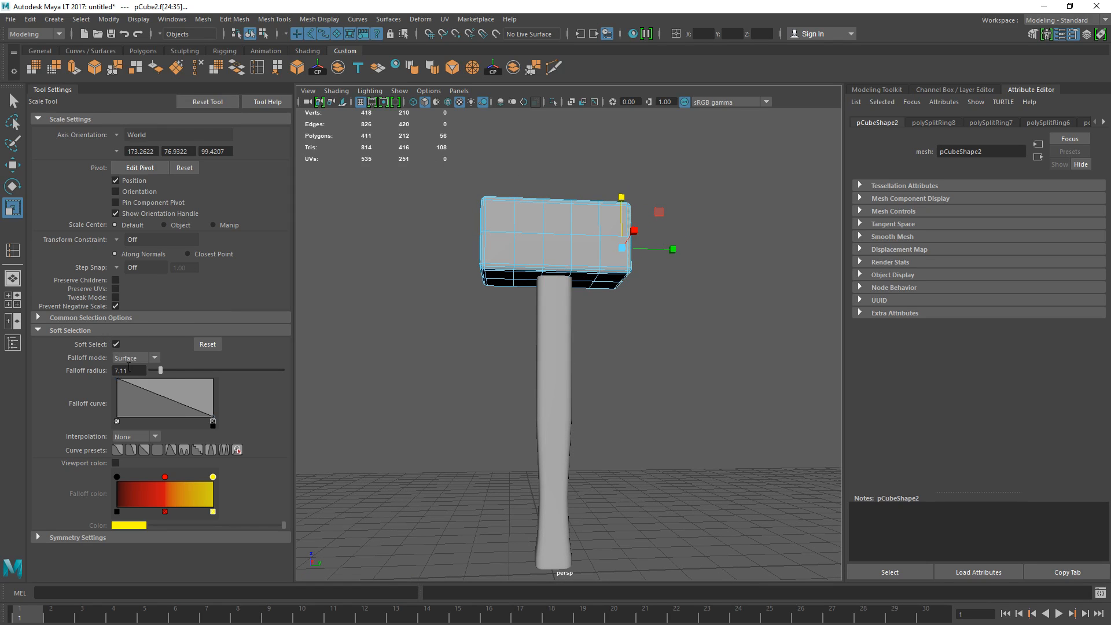
drag(226, 370, 237, 370)
drag(621, 200, 598, 340)
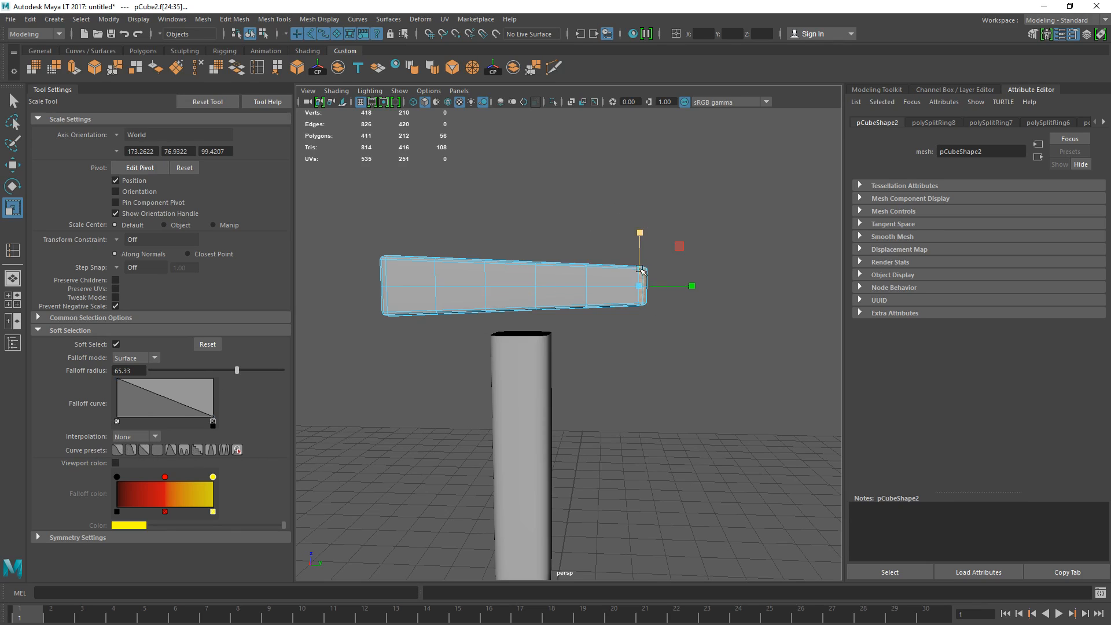
key(ctrl+z)
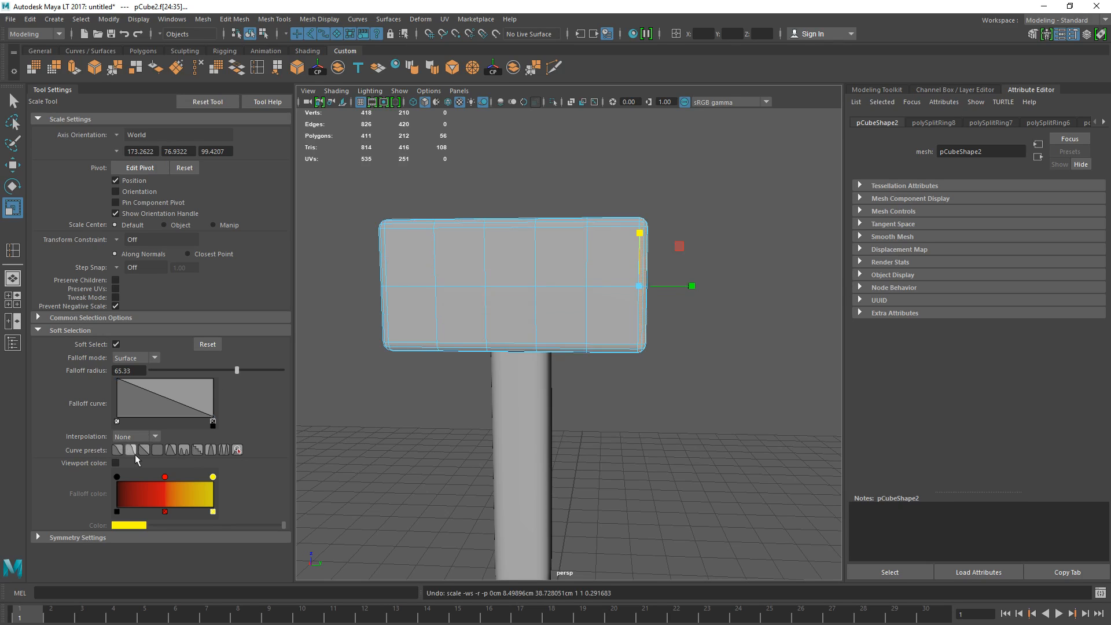
- Try tapering the hammer head's end with a smooth S-shaped soft-selection falloff curve
click(131, 450)
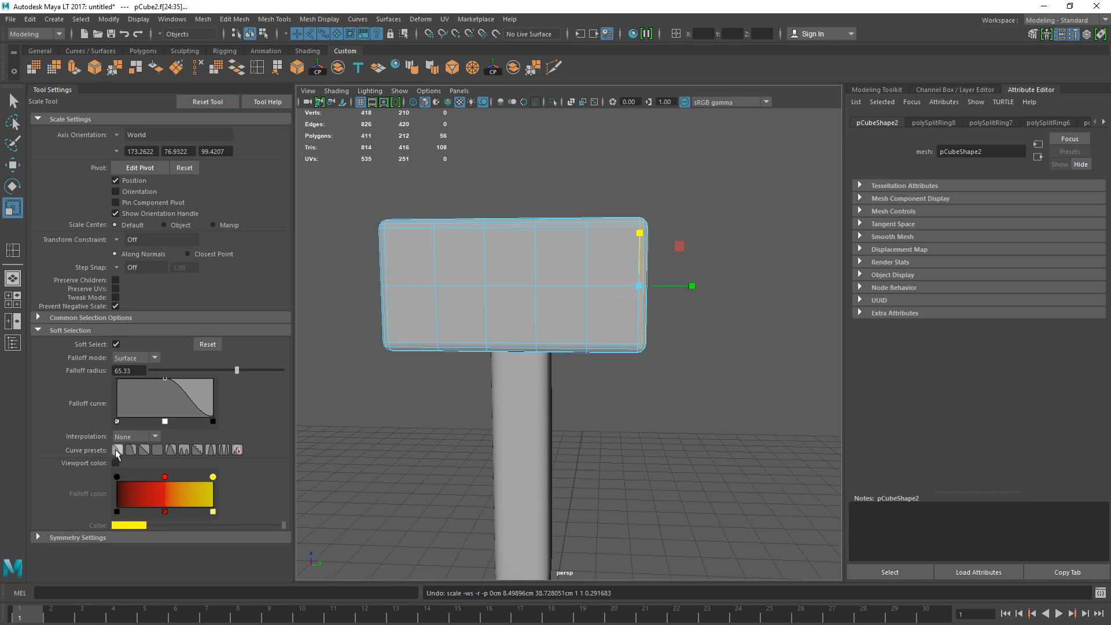
drag(164, 379, 116, 377)
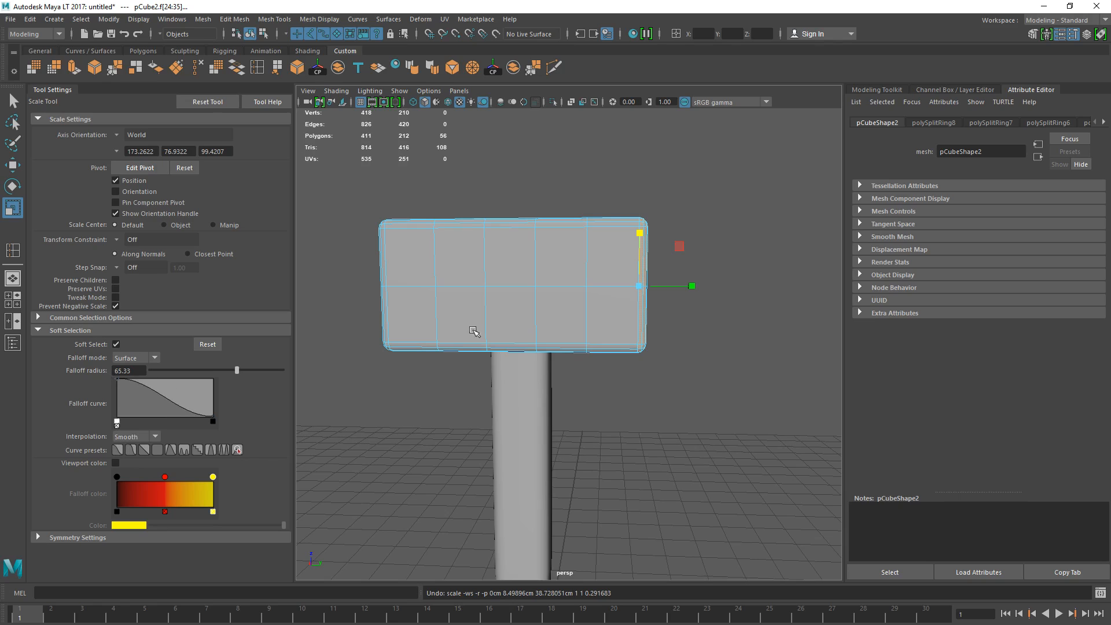
drag(642, 236, 640, 272)
key(ctrl+z)
- Try tapering the hammer head's end with a smaller soft-selection falloff radius
drag(236, 371, 210, 370)
drag(640, 236, 640, 276)
key(ctrl+z)
key(ctrl+z)
- Switch the soft-selection falloff curve to the linear preset and try vertical scaling of the hammer head's end
click(142, 449)
drag(642, 232, 640, 248)
key(ctrl+z)
drag(640, 233, 632, 262)
key(ctrl+z)
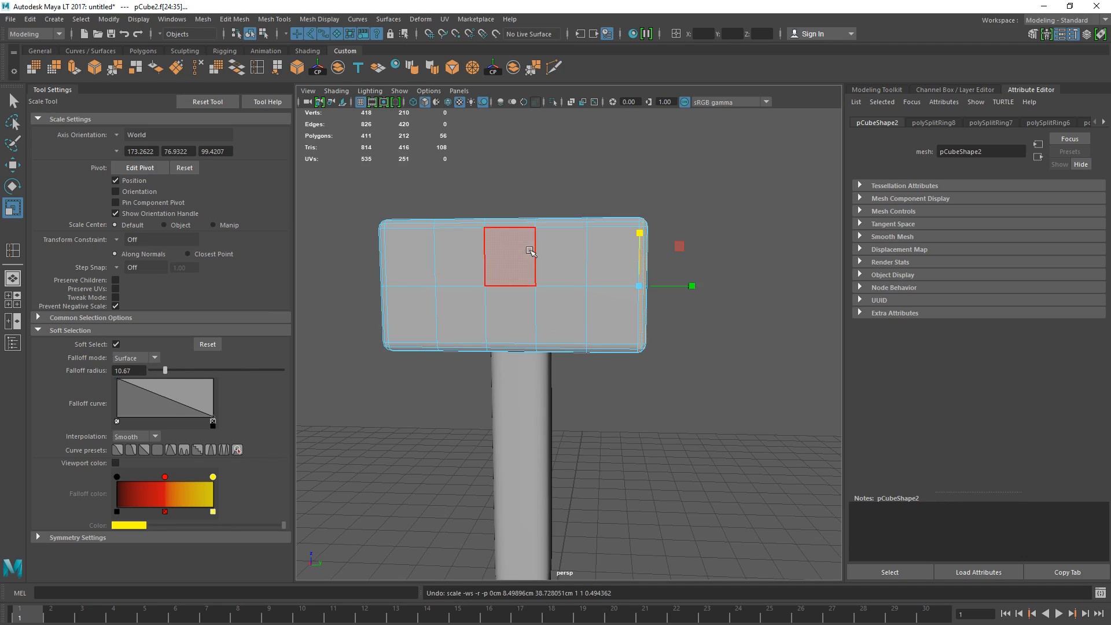
- Try tapering the hammer head's end vertically with the falloff radius at 10.67
drag(639, 233, 634, 255)
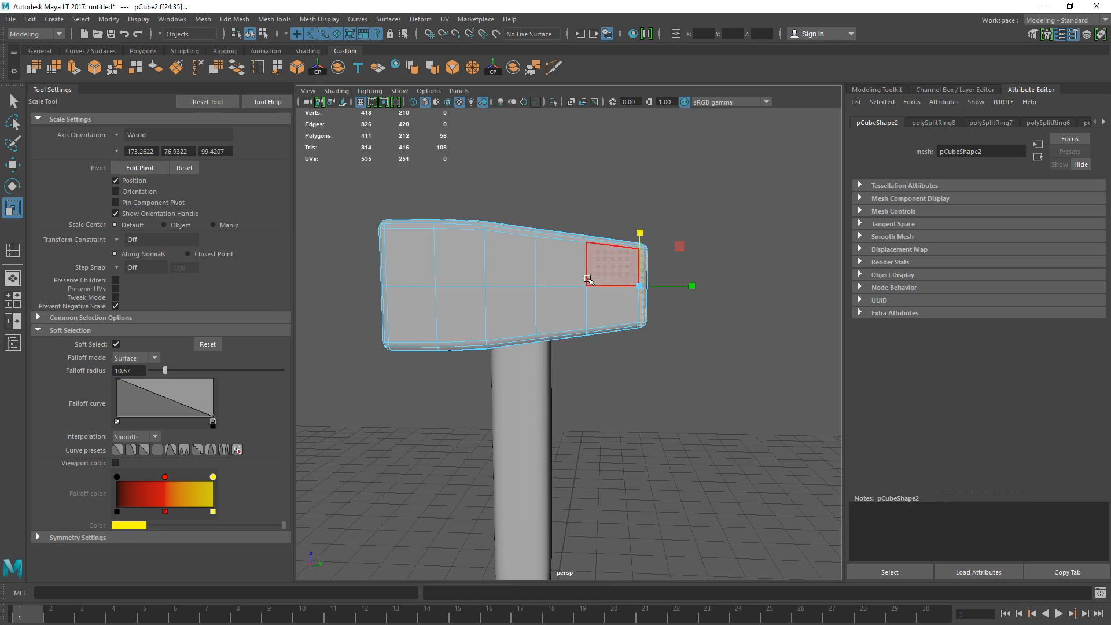
click(733, 156)
mouse_move(591, 317)
alt+mouse_down()
mouse_move(615, 316)
mouse_move(603, 313)
alt+mouse_up()
key(ctrl+z)
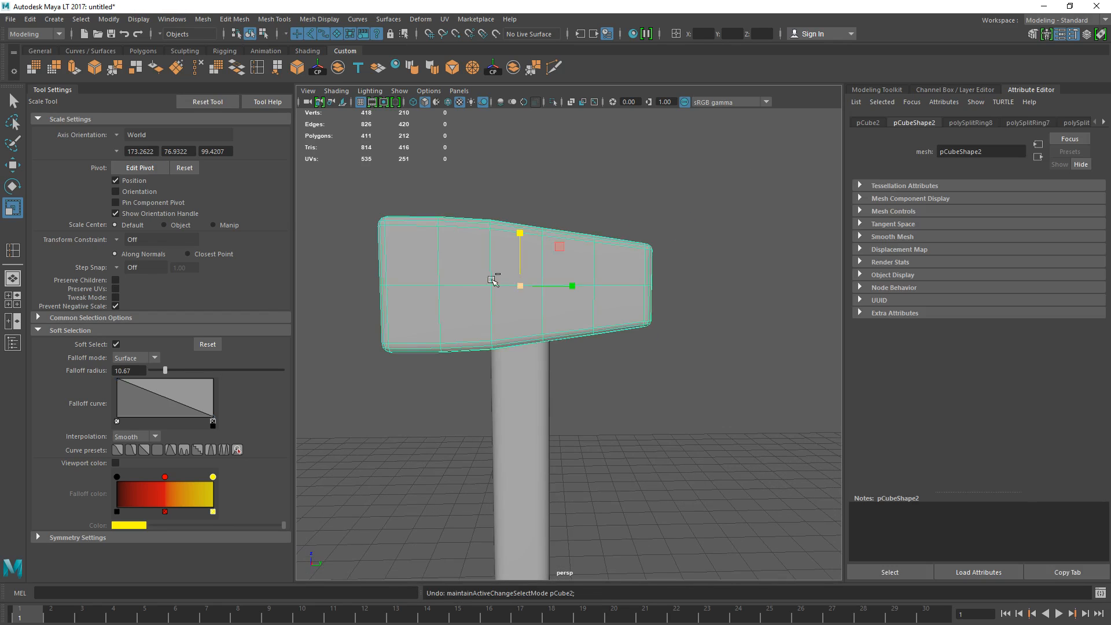
key(ctrl+z)
- Reduce the soft-selection falloff radius to 4.89 and try the vertical taper on the hammer head's end again
drag(160, 373, 158, 373)
drag(638, 232, 639, 254)
key(ctrl+z)
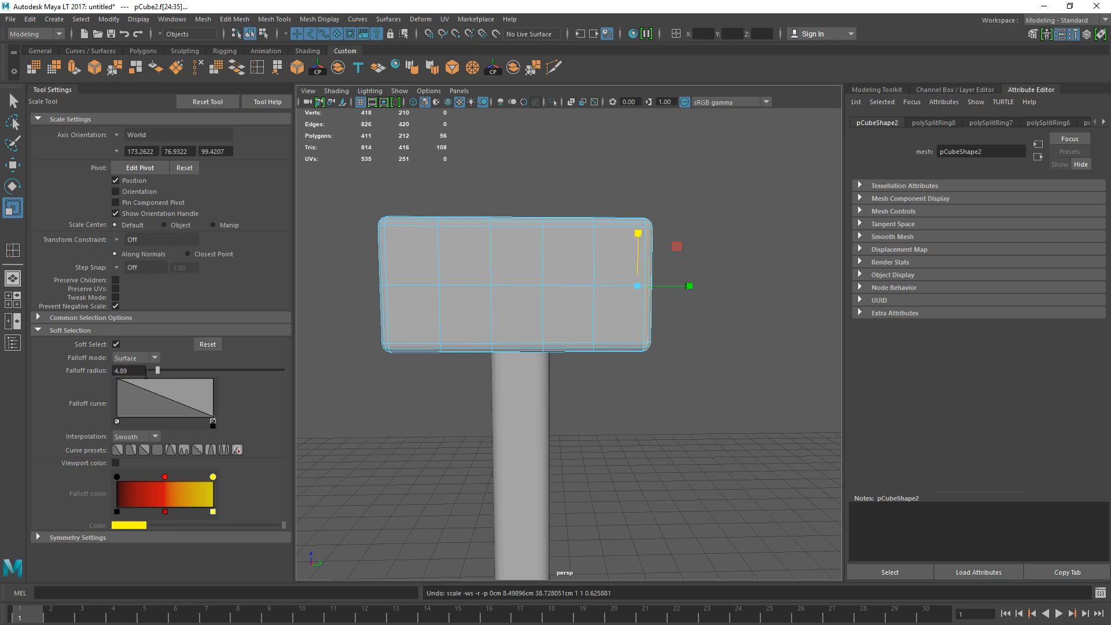
- Set the soft-selection falloff radius to 6 and taper the hammer head's end by scaling it down vertically
text(6)
key(Return)
drag(639, 232, 639, 255)
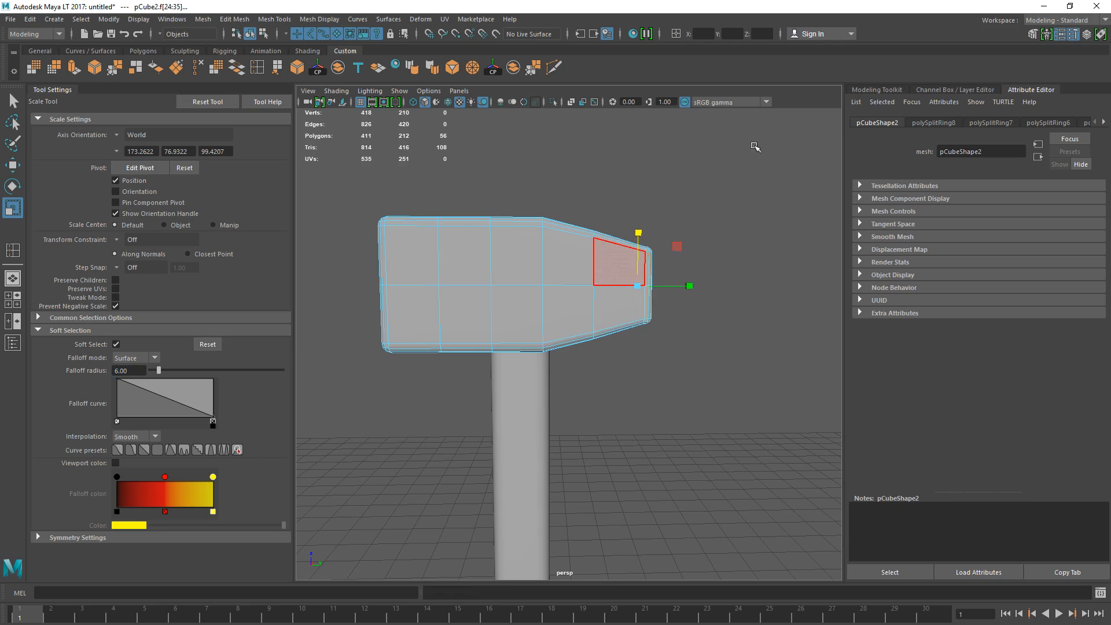
click(755, 148)
alt+drag(576, 307, 696, 189)
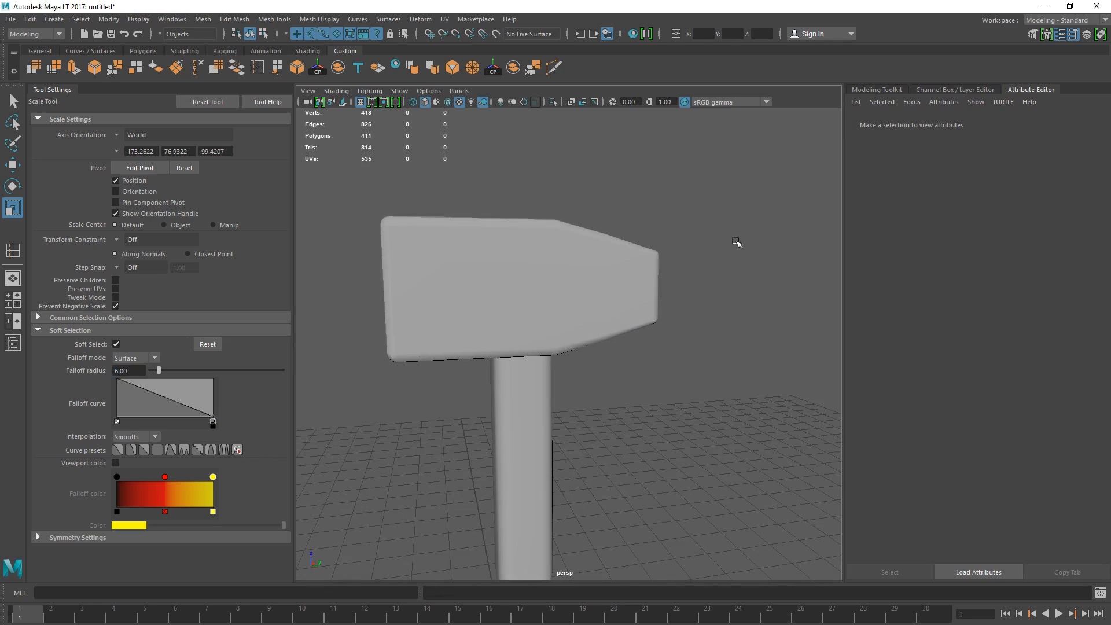
- Try scaling the loop in the middle of the hammer head's taper vertically
key(ctrl+z)
alt+drag(643, 289, 610, 278)
click(692, 206)
double_click(590, 264)
key(e)
key(r)
drag(592, 229, 592, 226)
key(ctrl+z)
right_drag(596, 275, 625, 255)
- Try shifting the whole hammer head relative to the handle
click(684, 231)
scroll(677, 235, down, 4)
alt+drag(642, 261, 633, 295)
alt+drag(559, 300, 557, 345)
scroll(531, 344, up, 3)
click(531, 344)
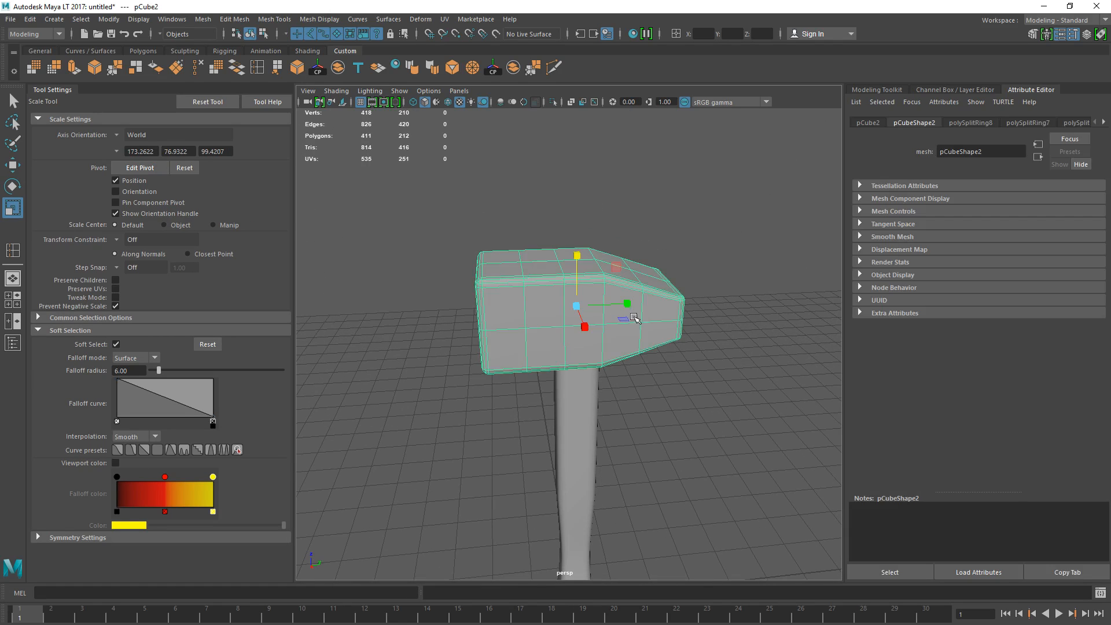
scroll(665, 276, up, 3)
key(e)
key(r)
key(w)
mouse_move(611, 291)
mouse_down()
mouse_move(625, 310)
mouse_move(620, 261)
mouse_move(623, 281)
mouse_up()
click(669, 209)
alt+drag(686, 231, 689, 197)
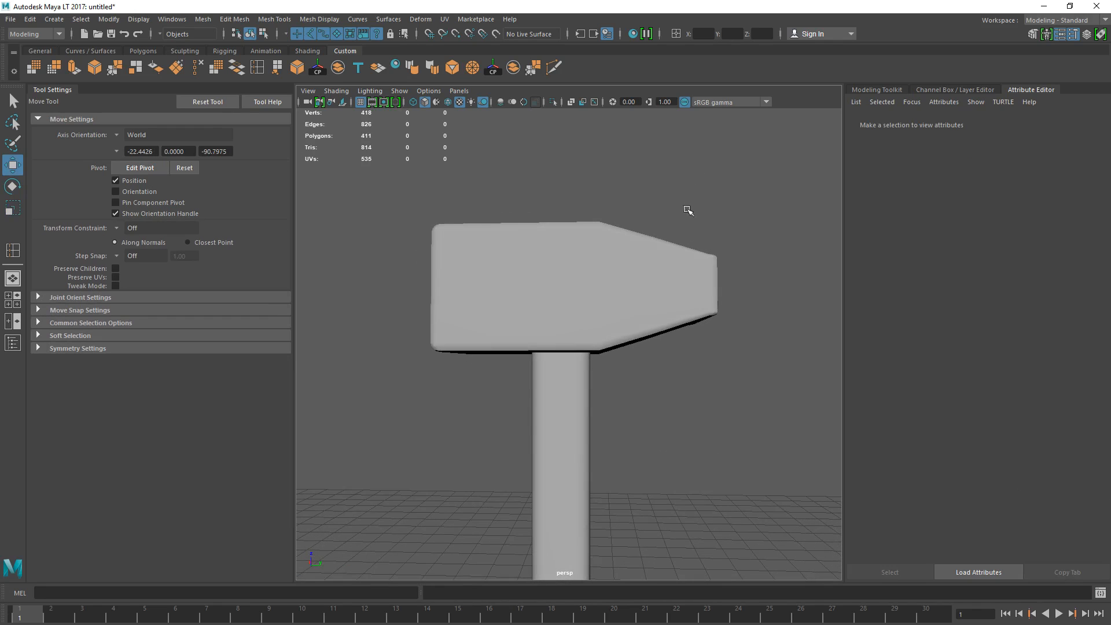
key(ctrl+z)
key(ctrl+z)
drag(620, 295, 609, 198)
click(710, 173)
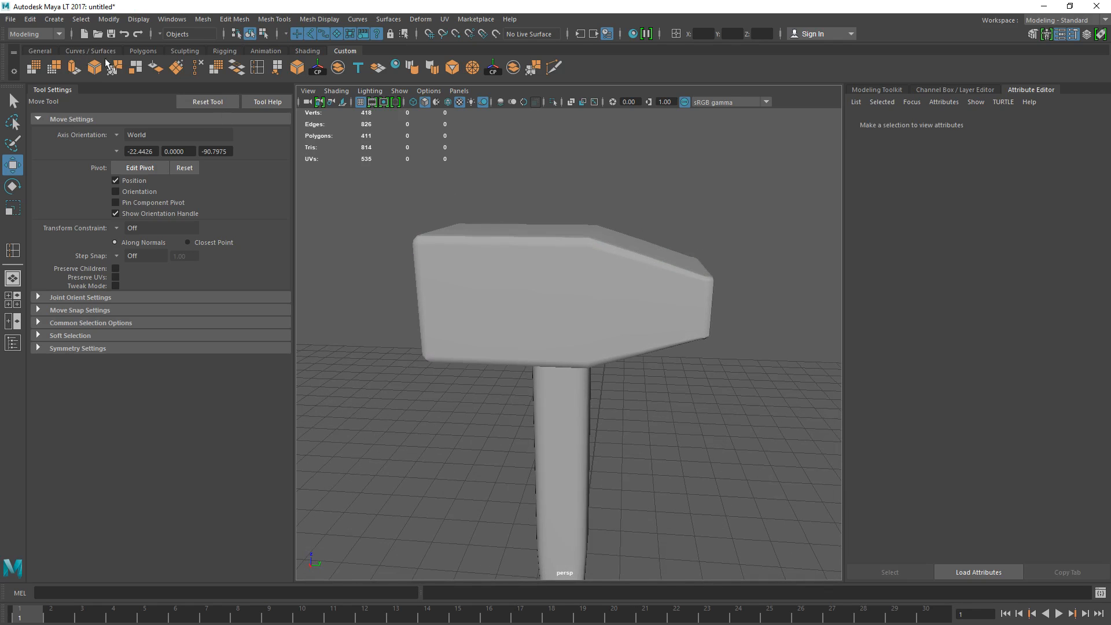
- Create a polygon cylinder with 14 axis subdivisions beside the hammer
click(141, 52)
click(75, 68)
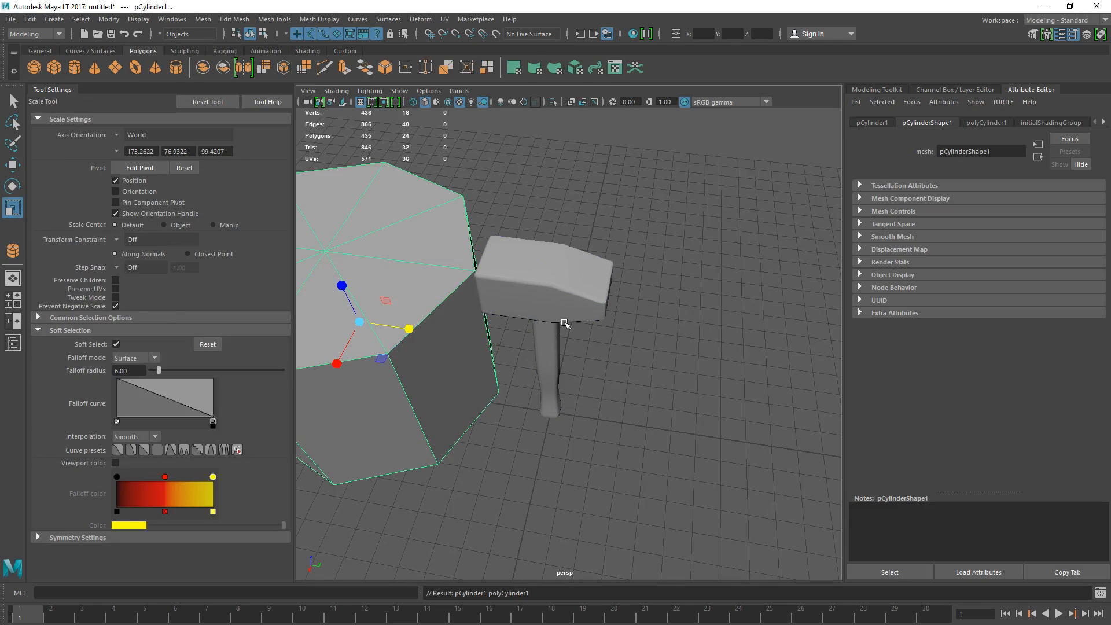
click(986, 123)
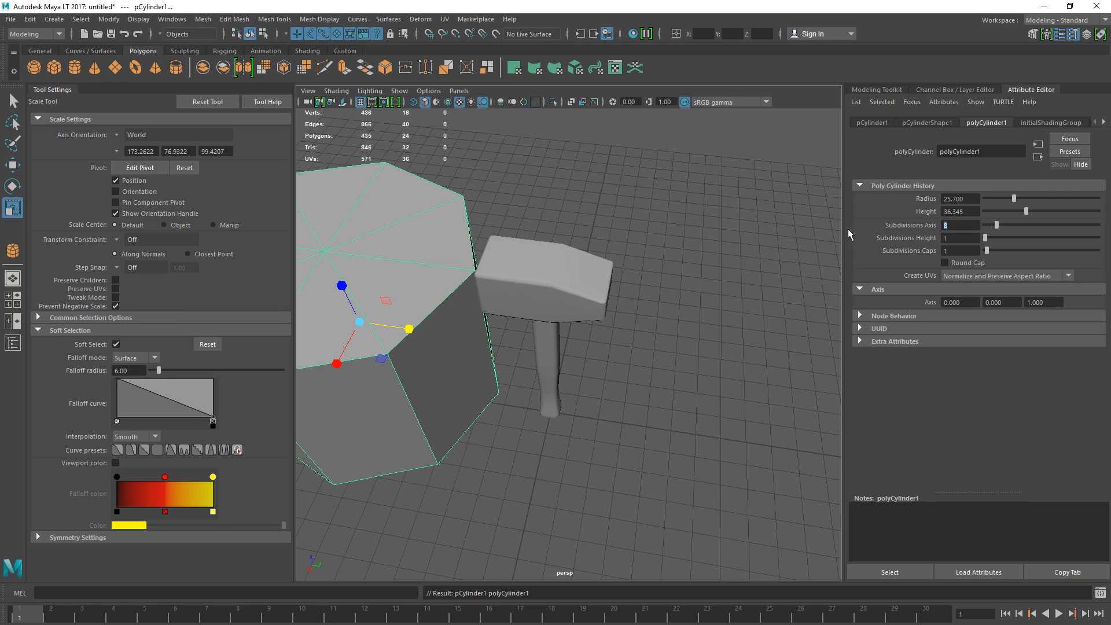
text(14)
key(Return)
- Scale the cylinder down and move it to the base of the hammer's handle
drag(379, 357, 359, 349)
key(w)
drag(342, 286, 550, 412)
key(e)
key(r)
key(w)
- Turn off grid snapping and raise the cylinder straight up to the top of the hammer head
click(431, 35)
key(ctrl+z)
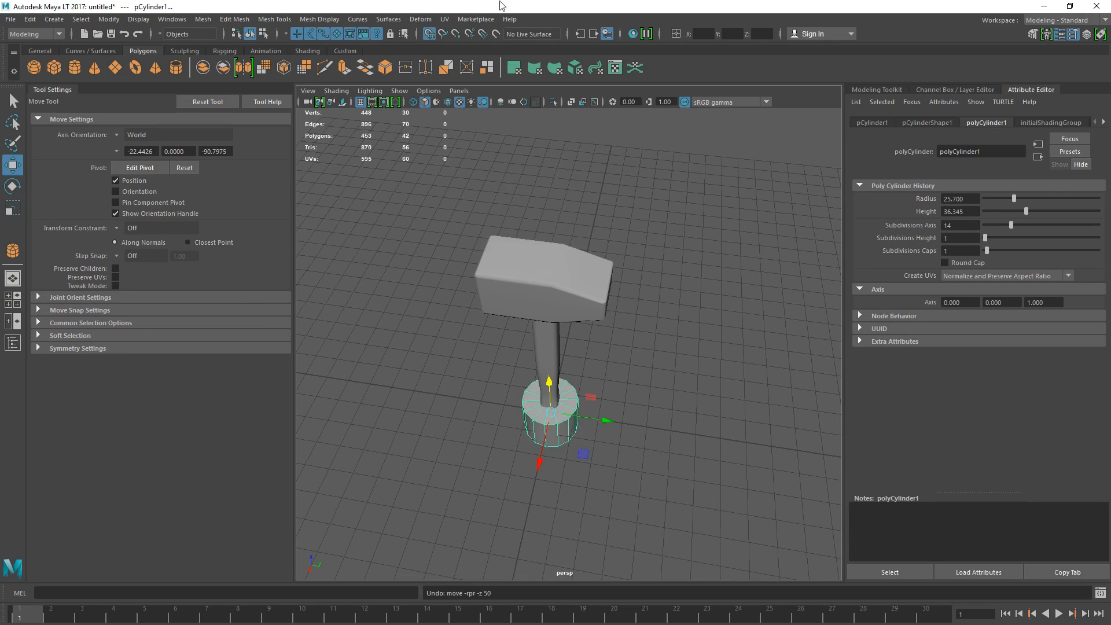
click(429, 35)
drag(544, 385, 540, 223)
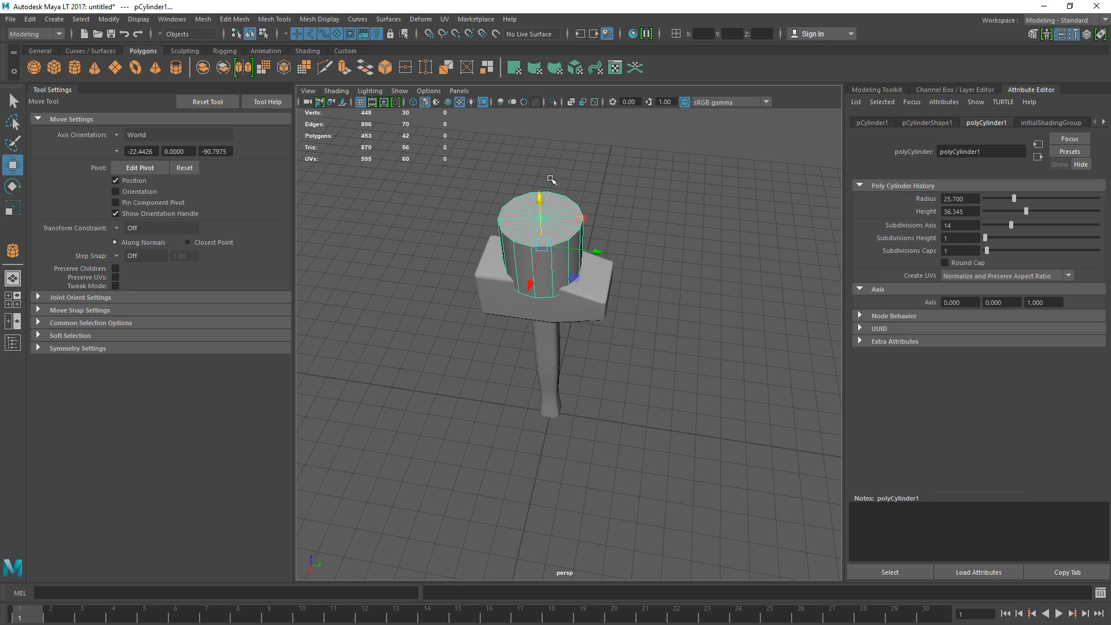
- Shrink and flatten the cylinder into a thin disc seated on the hammer head's top face
key(f)
key(r)
drag(569, 345, 484, 348)
drag(570, 311, 571, 319)
mouse_move(555, 359)
alt+mouse_down()
mouse_move(592, 288)
mouse_move(571, 307)
mouse_move(570, 369)
alt+mouse_up()
key(w)
alt+drag(570, 362, 501, 399)
key(e)
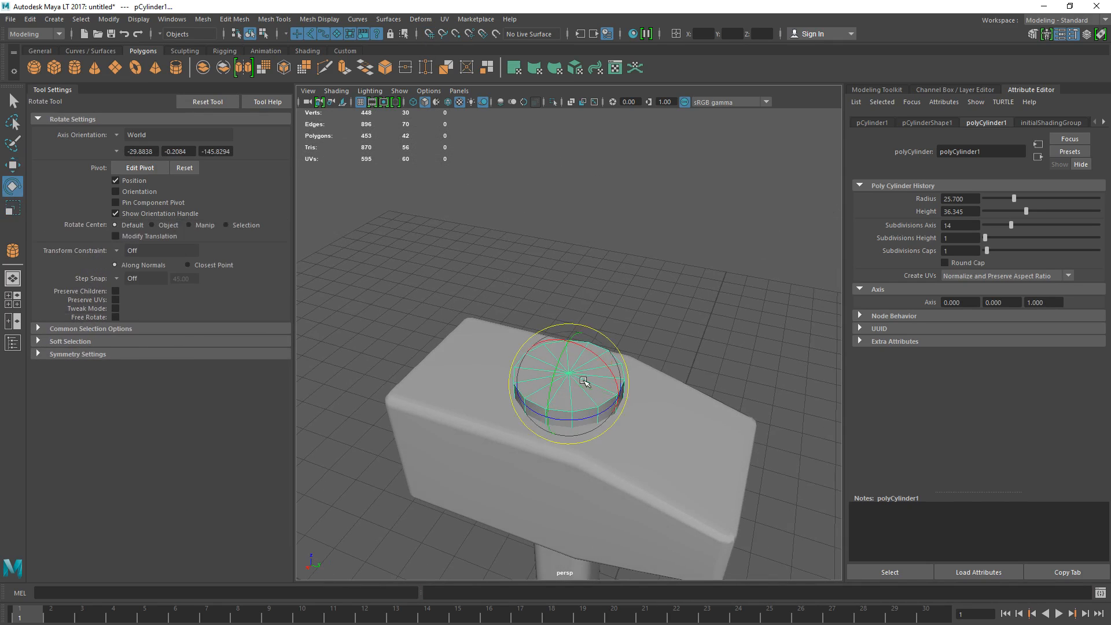
key(r)
alt+drag(588, 382, 613, 348)
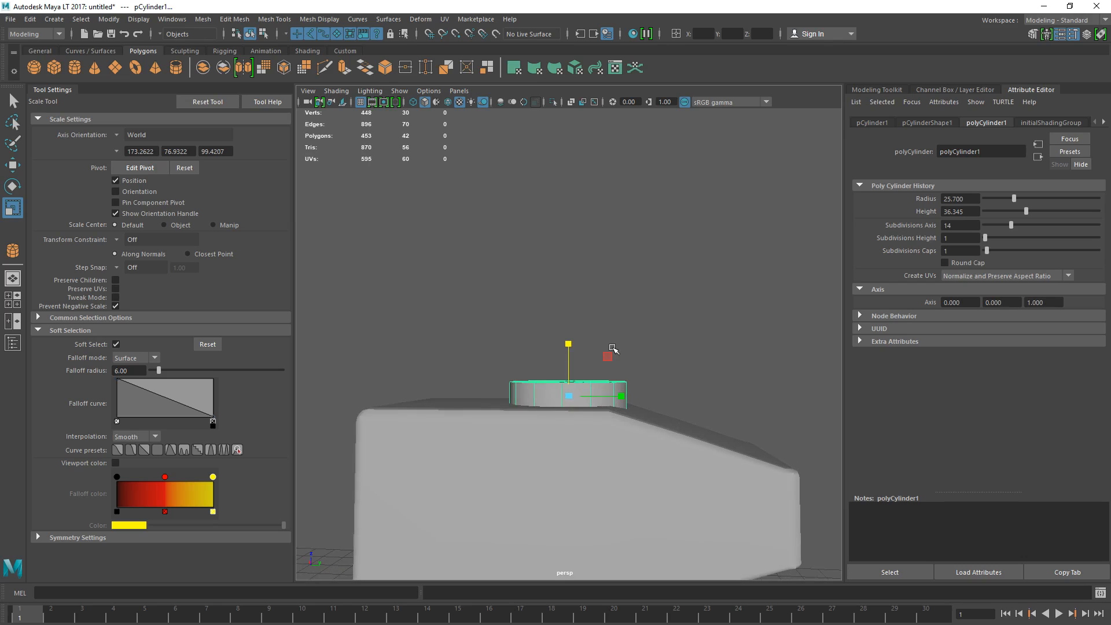
- Move the hammer head's edge loop where the taper begins slightly toward the narrow end
click(672, 456)
right_drag(641, 452, 636, 407)
double_click(610, 465)
key(w)
drag(651, 486, 729, 488)
key(ctrl+z)
scroll(729, 488, down, 3)
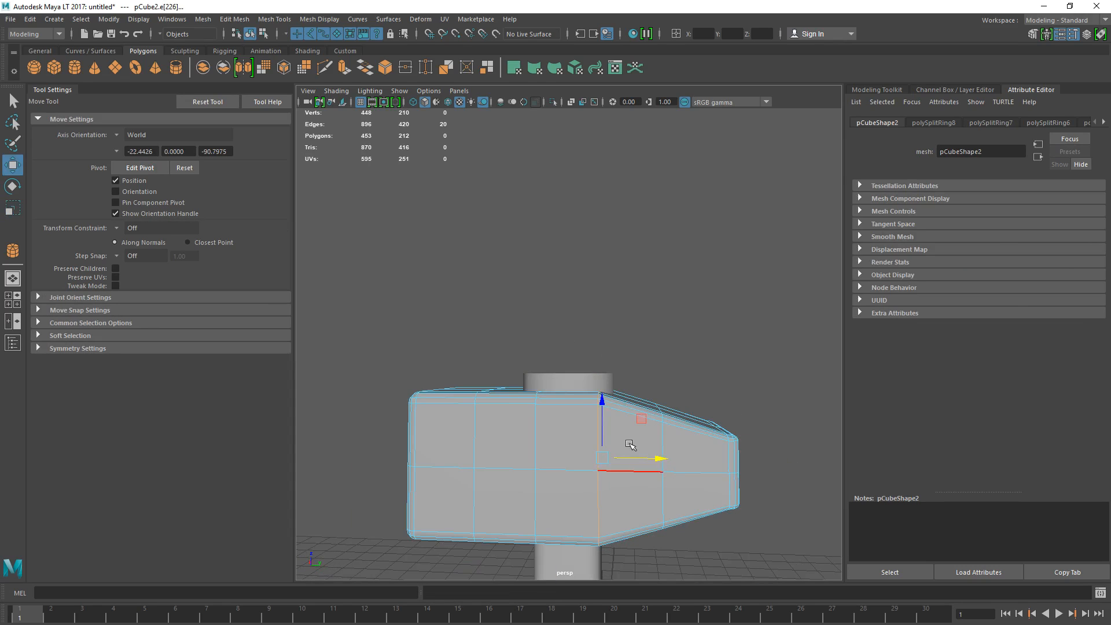
mouse_move(658, 460)
mouse_down()
mouse_move(680, 458)
mouse_move(670, 458)
mouse_up()
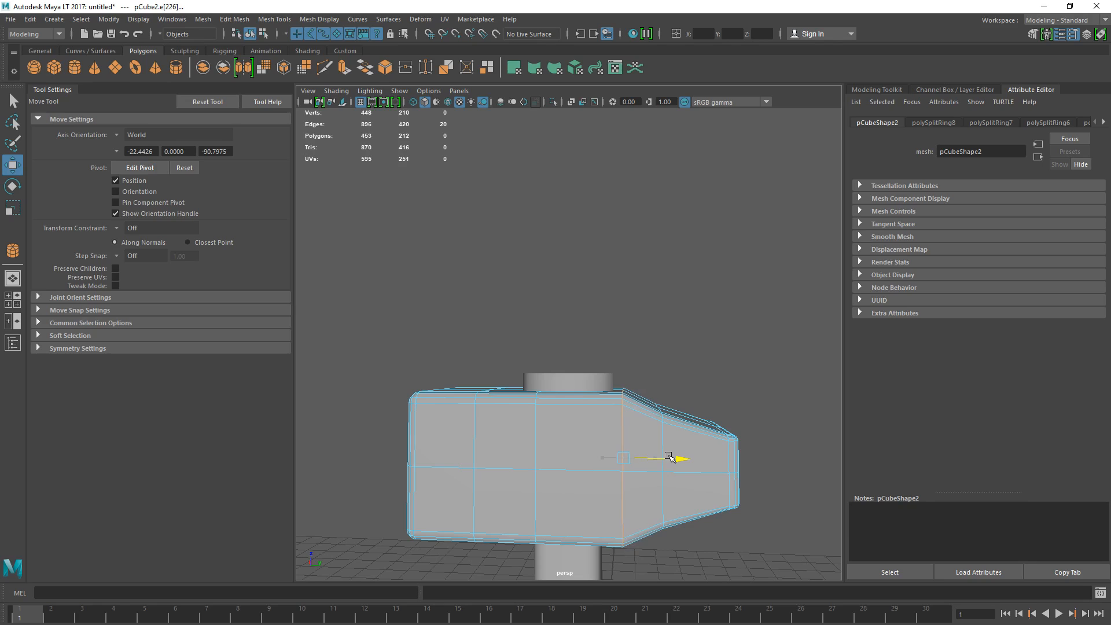
- Shift the loop near the head's middle toward the flat face and the taper's middle loop toward the narrow end
double_click(535, 424)
mouse_move(583, 455)
mouse_down()
mouse_move(601, 454)
mouse_move(549, 455)
mouse_move(562, 455)
mouse_up()
double_click(477, 441)
double_click(686, 440)
double_click(658, 450)
drag(703, 458, 720, 458)
scroll(666, 446, down, 6)
click(697, 465)
right_drag(573, 354, 698, 280)
right_drag(618, 388, 742, 312)
alt+drag(704, 392, 655, 337)
- Bevel the disc's top rim edge loop with two segments and a fraction of 0.2
click(579, 356)
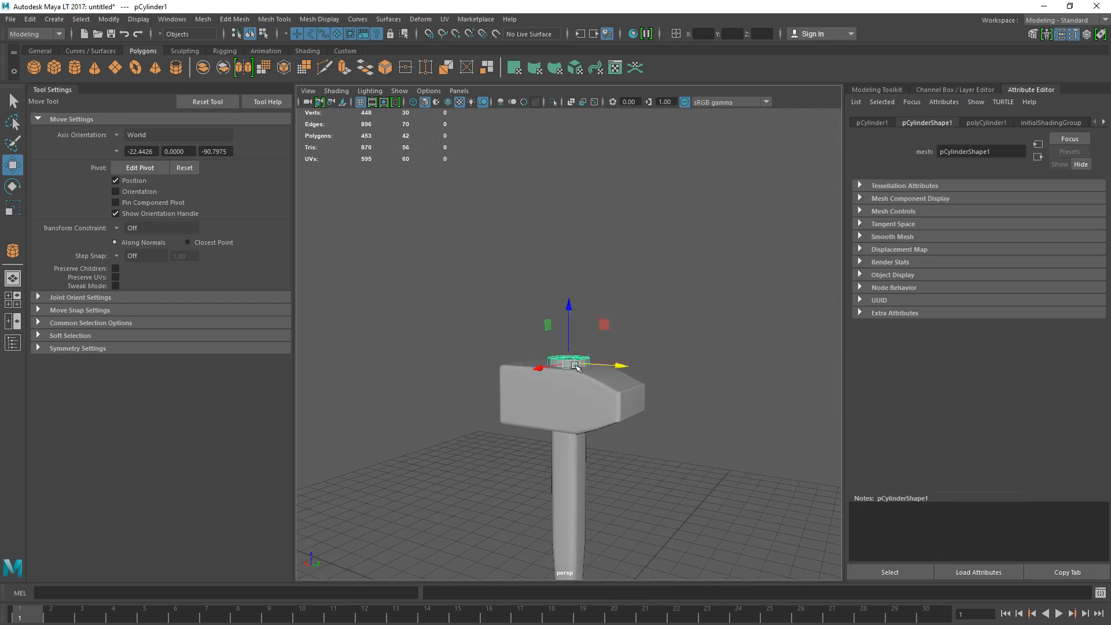
key(f)
alt+drag(582, 404, 580, 368)
key(F10)
double_click(580, 368)
double_click(639, 371)
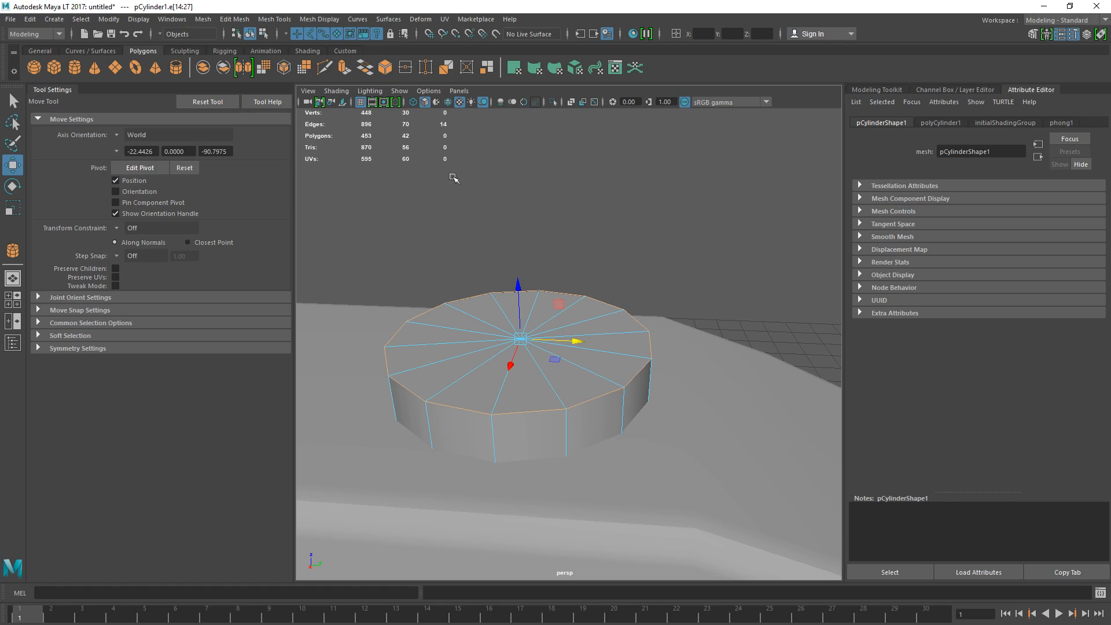
key(ctrl+b)
- Try widening the disc's rim bevel to a fraction of 0.5
mouse_move(770, 488)
mouse_down()
mouse_move(757, 496)
mouse_move(762, 482)
mouse_up()
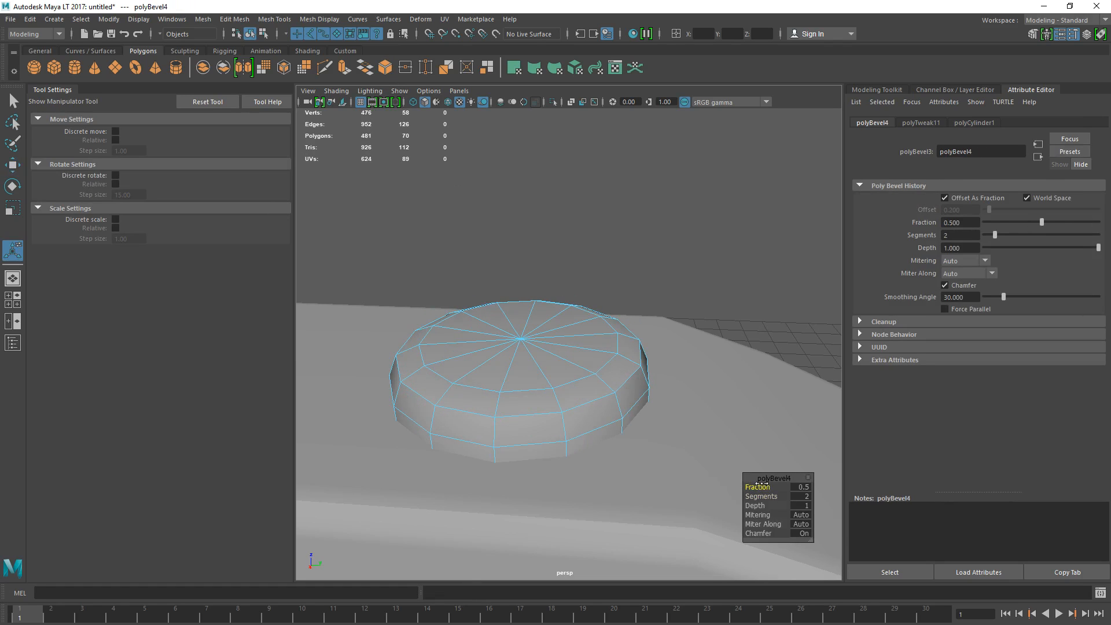
right_drag(579, 353, 742, 277)
scroll(570, 352, down, 2)
mouse_move(571, 352)
alt+mouse_down()
mouse_move(463, 335)
mouse_move(561, 347)
alt+mouse_up()
scroll(561, 346, up, 2)
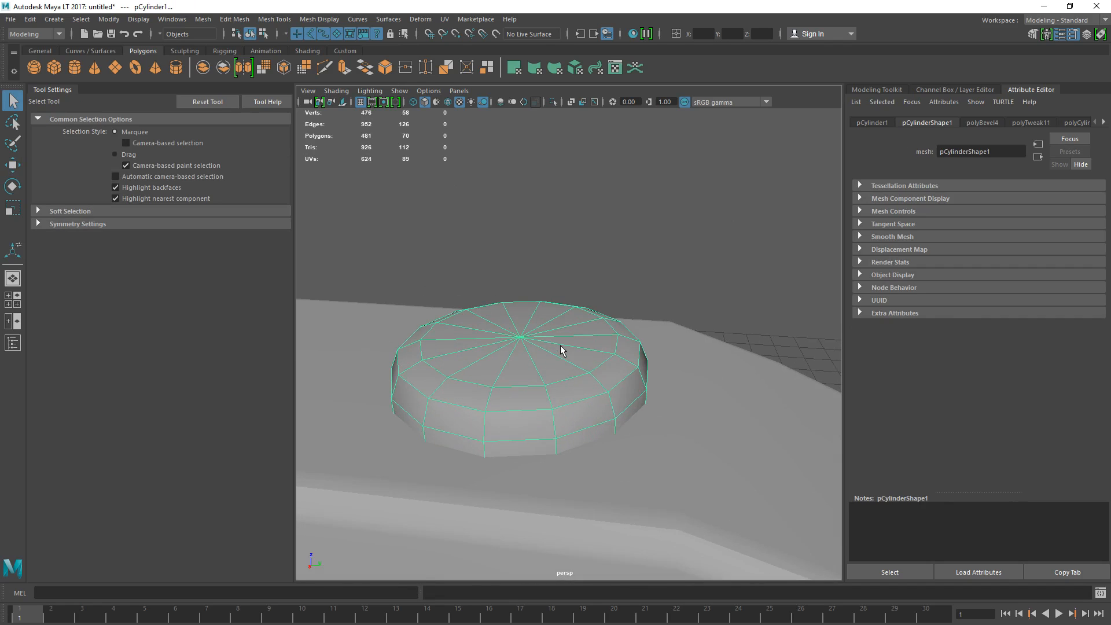
key(ctrl+z)
key(ctrl+z)
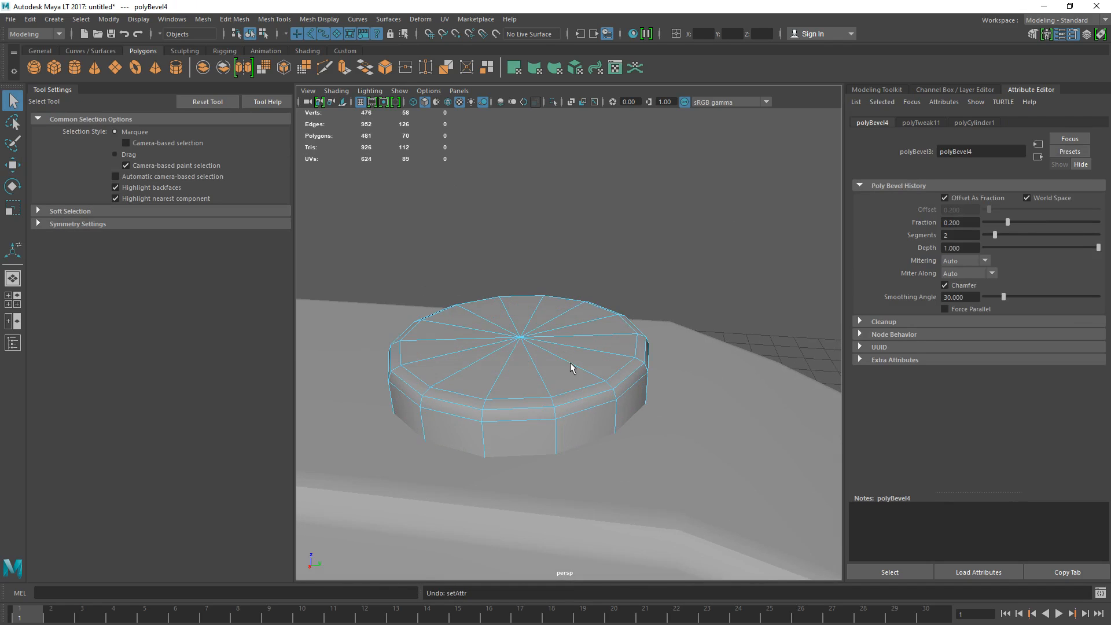
click(619, 310)
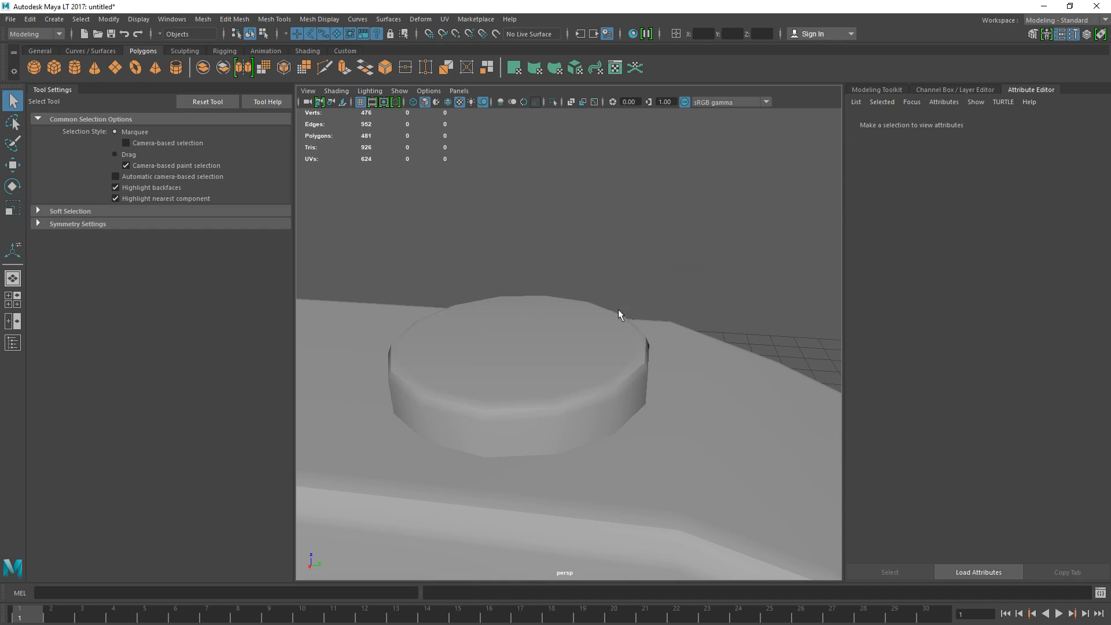
- Raise the disc clear of the hammer head to expose its underside
click(539, 359)
scroll(539, 359, down, 3)
key(w)
drag(541, 311, 538, 209)
- Try deleting the faces on the disc's underside
alt+drag(602, 304, 615, 200)
right_drag(580, 220, 573, 260)
mouse_move(509, 251)
mouse_down()
mouse_move(480, 272)
mouse_move(602, 266)
mouse_move(539, 261)
mouse_move(547, 265)
mouse_up()
key(Delete)
click(544, 246)
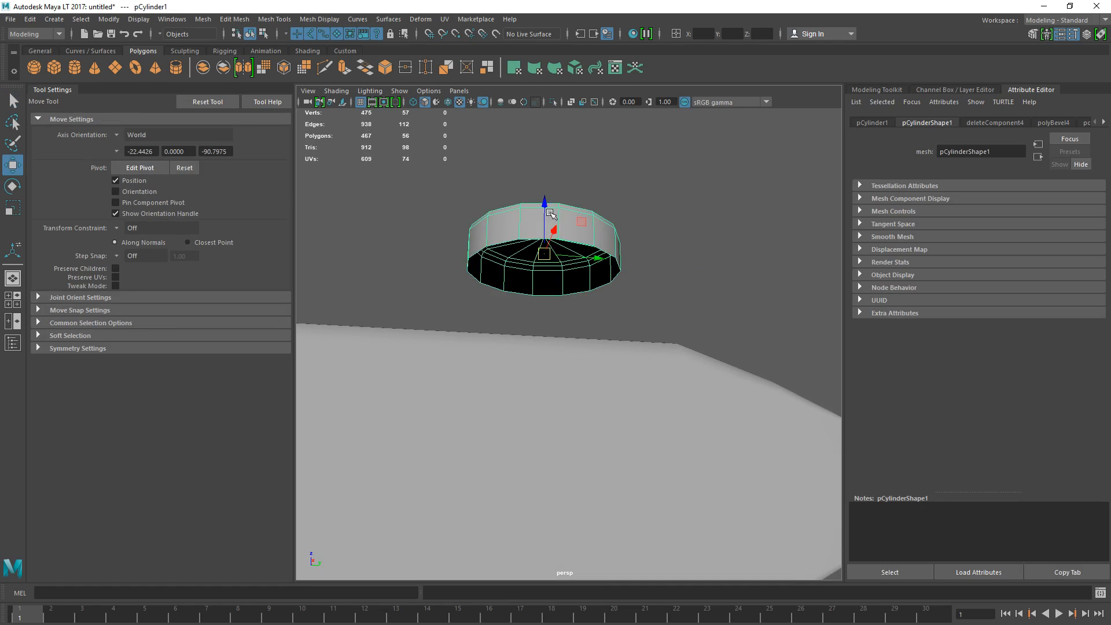
key(ctrl+z)
key(ctrl+z)
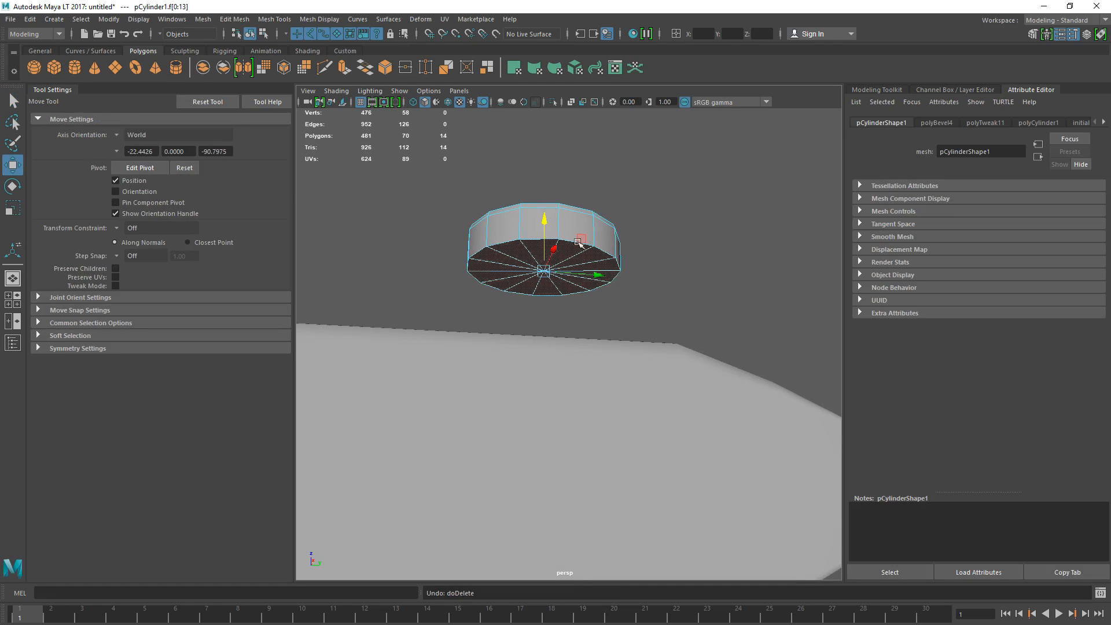
- Delete all the bottom cap faces of the disc and return to object mode
click(530, 312)
alt+drag(530, 313, 521, 330)
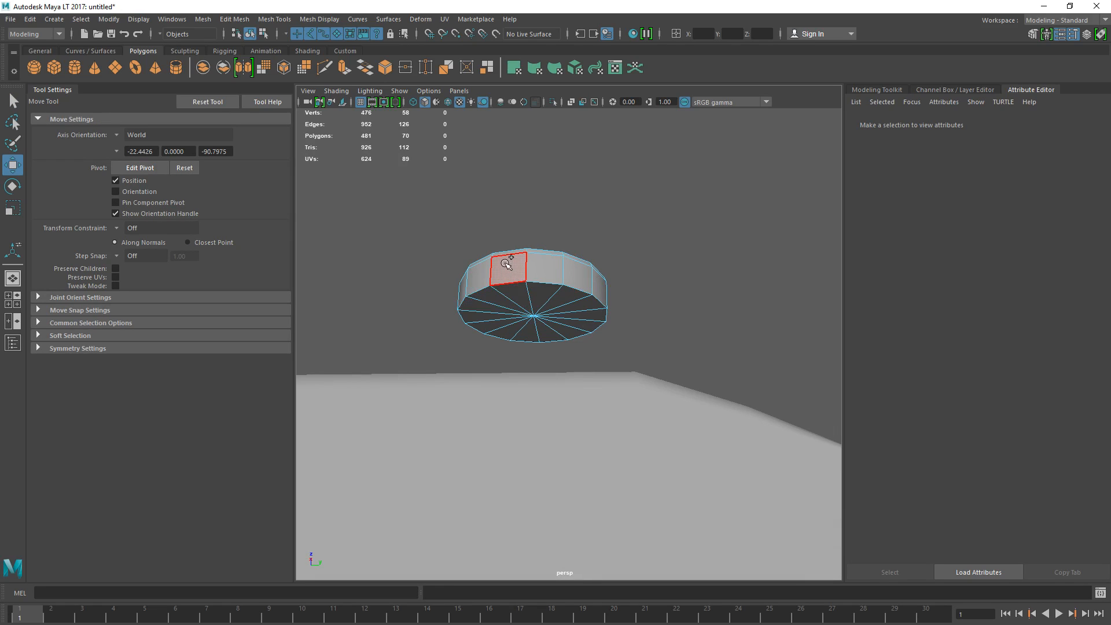
mouse_move(508, 264)
mouse_down()
mouse_move(528, 264)
mouse_move(509, 320)
mouse_move(563, 322)
mouse_move(510, 305)
mouse_up()
click(707, 248)
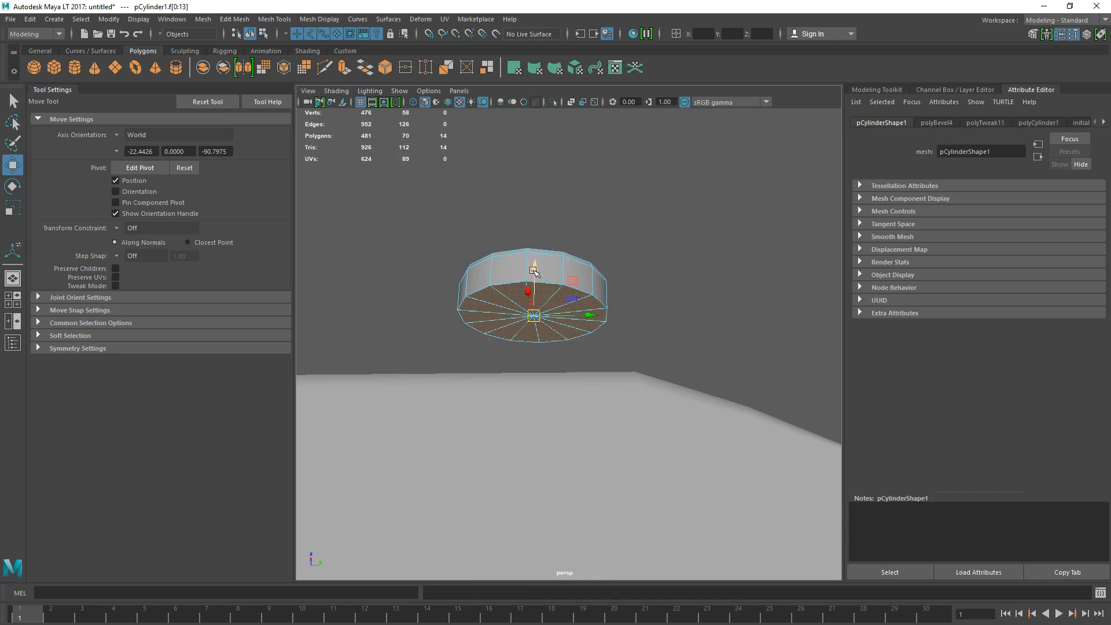
key(Delete)
right_drag(541, 272, 589, 246)
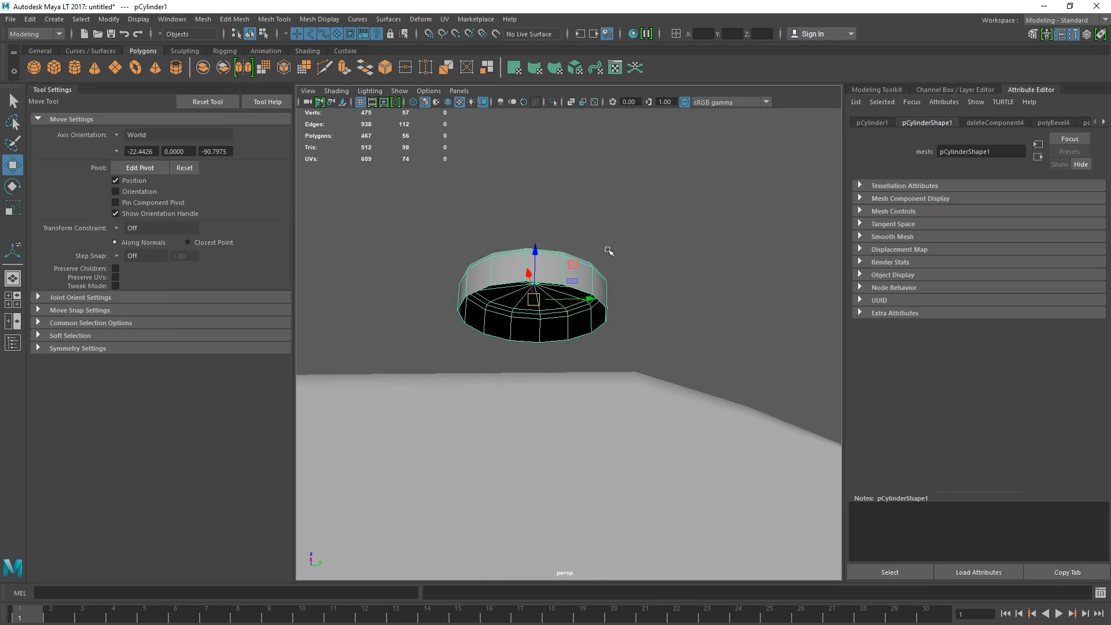
scroll(606, 249, up, 3)
alt+drag(591, 258, 587, 268)
right_click(580, 220)
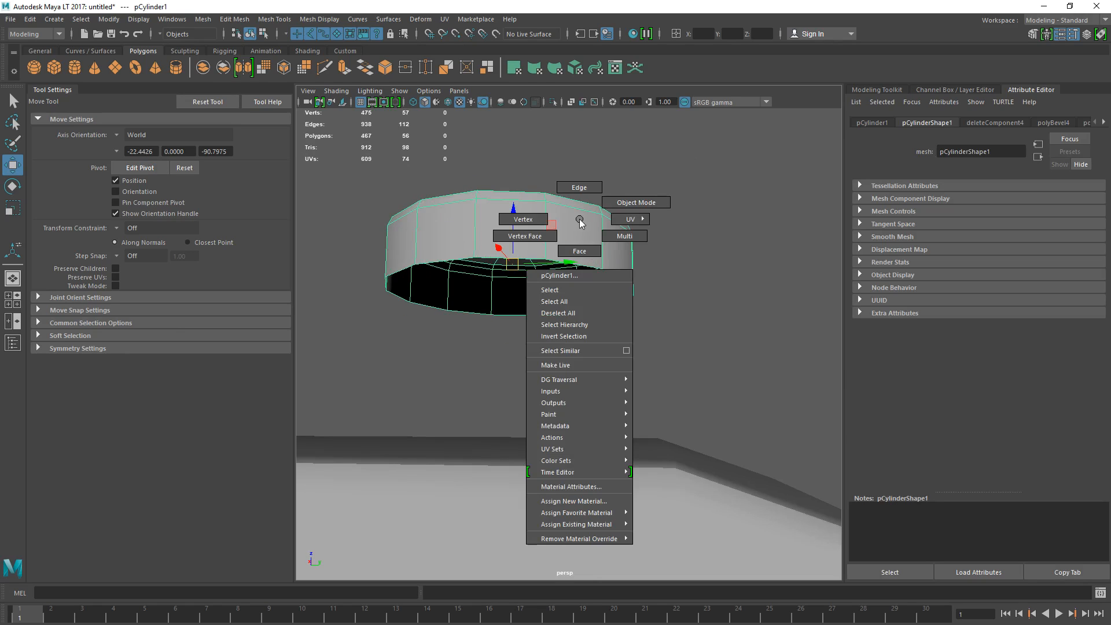
right_click(576, 225)
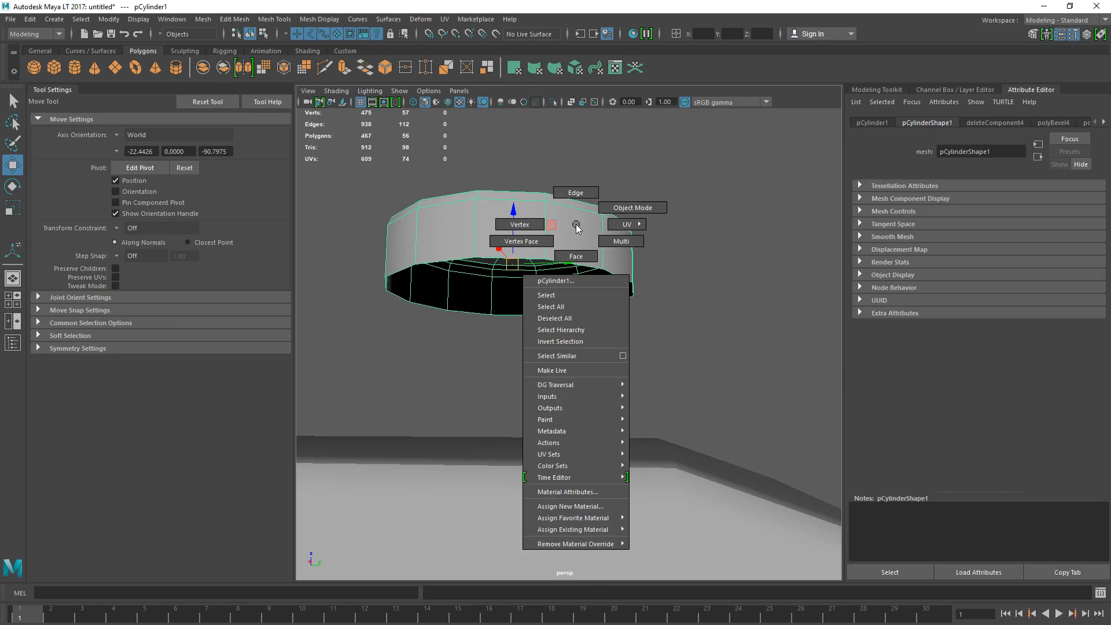
right_drag(577, 228, 630, 228)
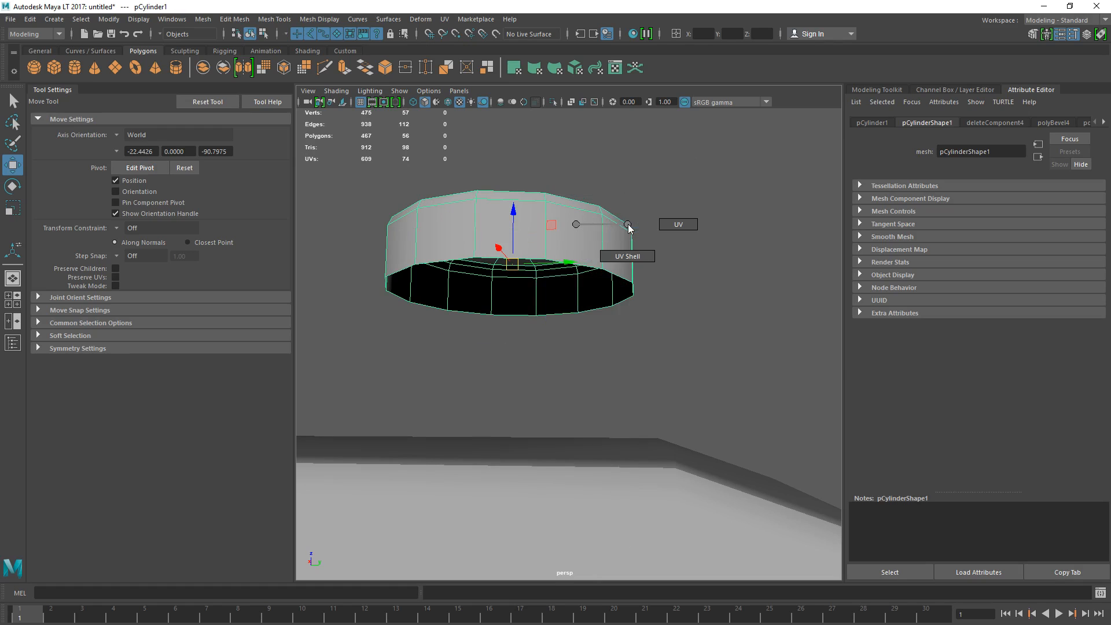
click(545, 202)
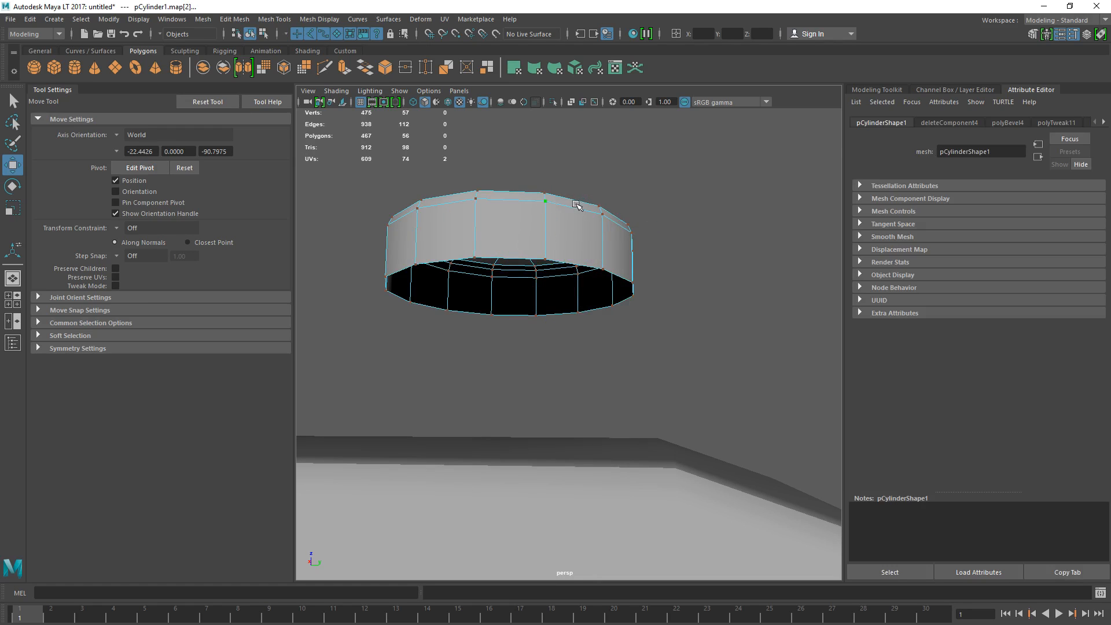
alt+drag(569, 226, 567, 291)
alt+right_drag(579, 308, 266, 110)
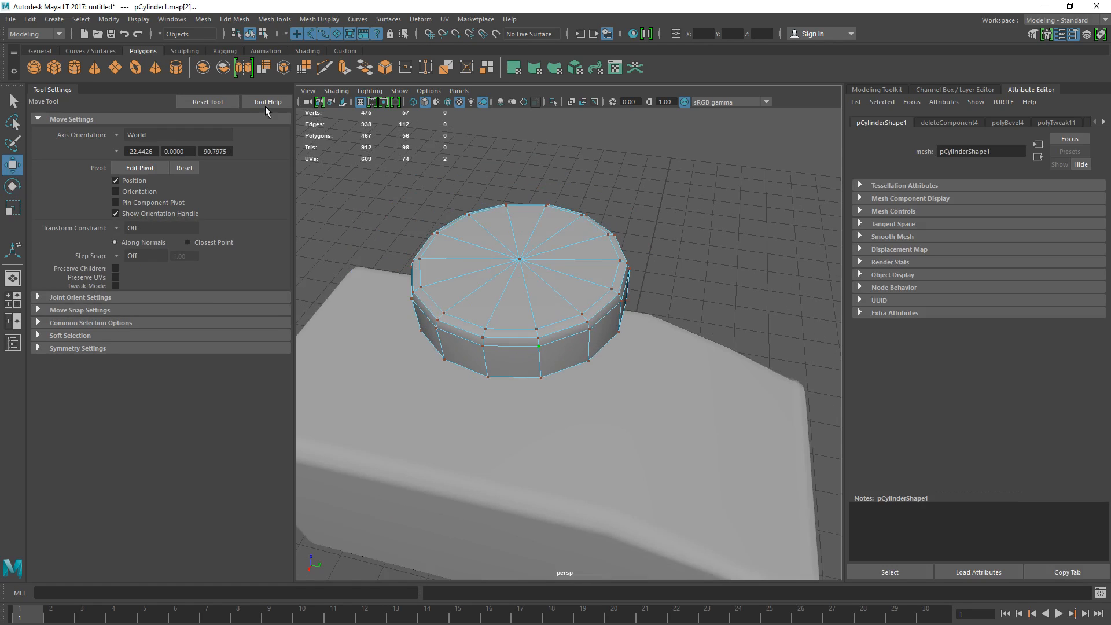
scroll(557, 276, up, 2)
click(30, 19)
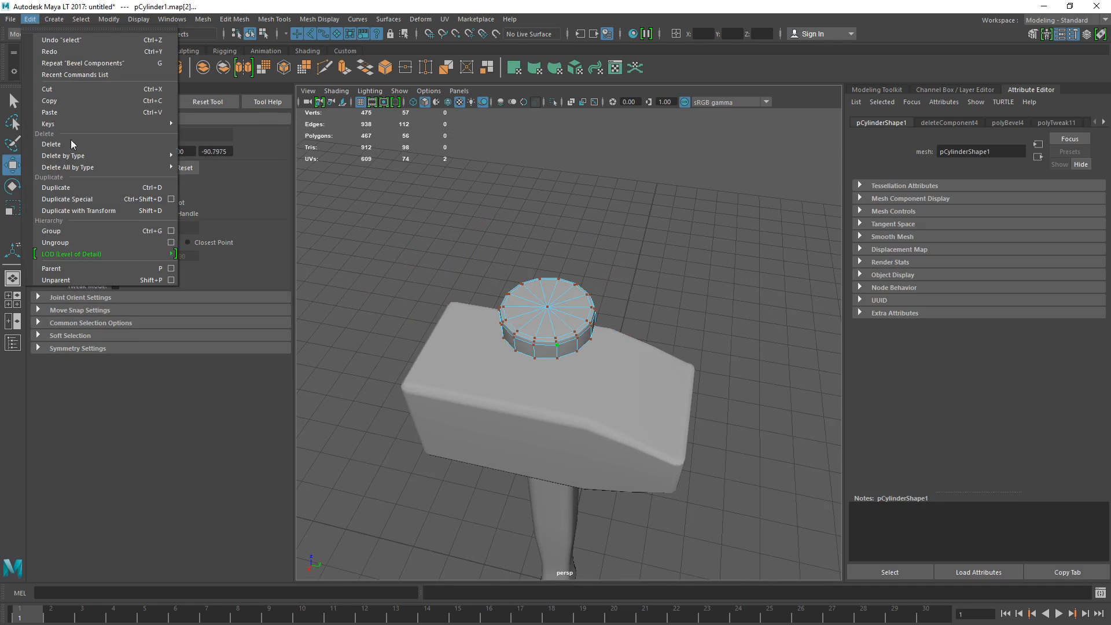
mouse_move(62, 18)
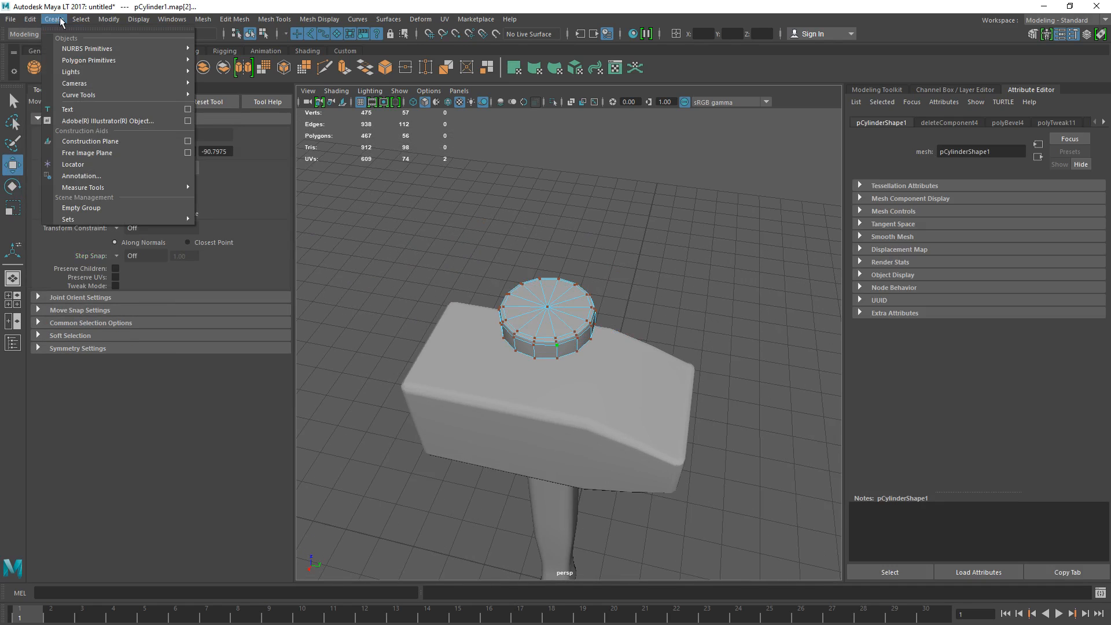
mouse_move(110, 21)
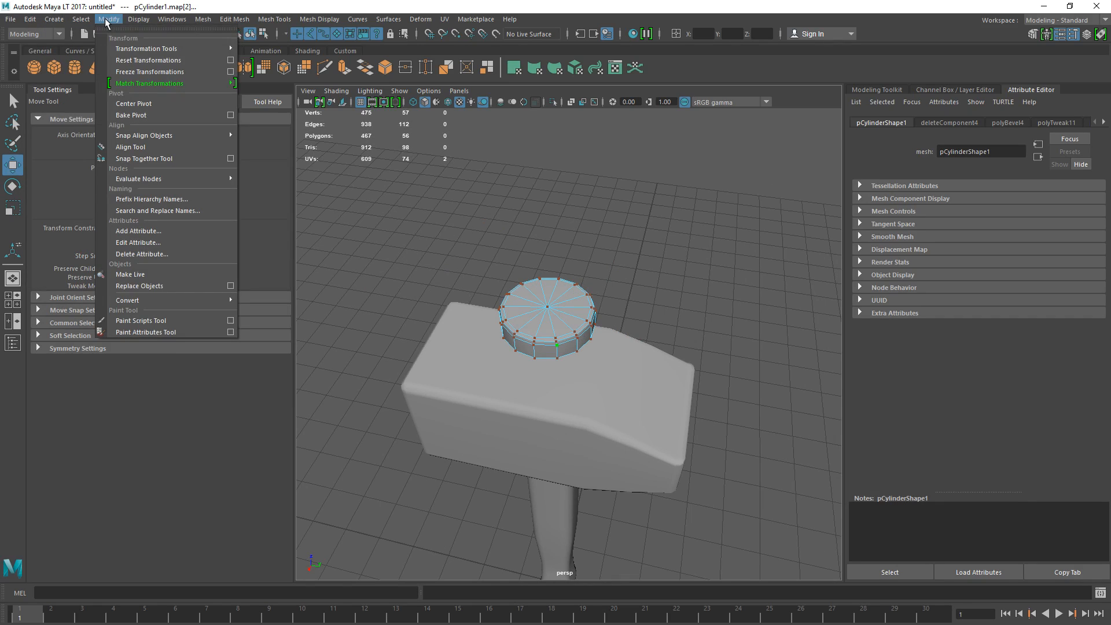
click(122, 102)
- Try moving a single vertex and a single edge on the disc's side
scroll(512, 301, up, 3)
right_drag(557, 295, 510, 298)
click(547, 345)
drag(577, 380, 612, 407)
key(ctrl+z)
right_drag(548, 294, 560, 262)
click(566, 359)
click(549, 357)
drag(577, 382, 601, 397)
key(ctrl+z)
- Lower the whole disc back onto the top of the hammer head above the handle
right_drag(556, 291, 620, 250)
drag(545, 307, 470, 439)
click(673, 283)
scroll(636, 348, down, 10)
drag(366, 271, 920, 614)
click(626, 366)
scroll(590, 373, up, 6)
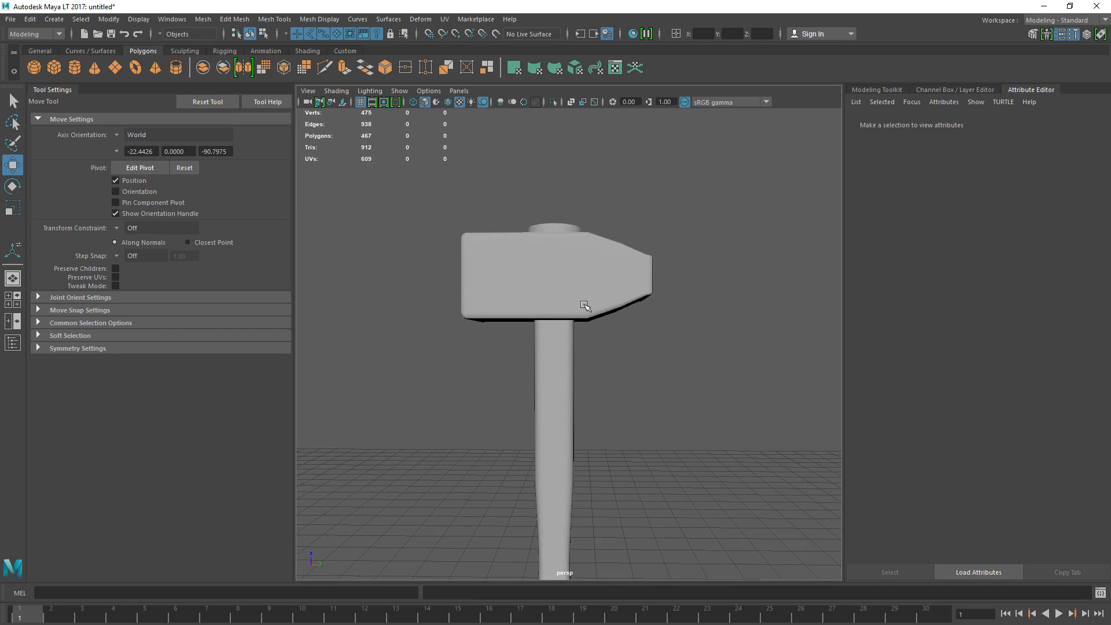
alt+drag(588, 289, 600, 300)
scroll(593, 311, down, 5)
- Select all the hammer's parts and open the UV Editor
drag(810, 570, 505, 167)
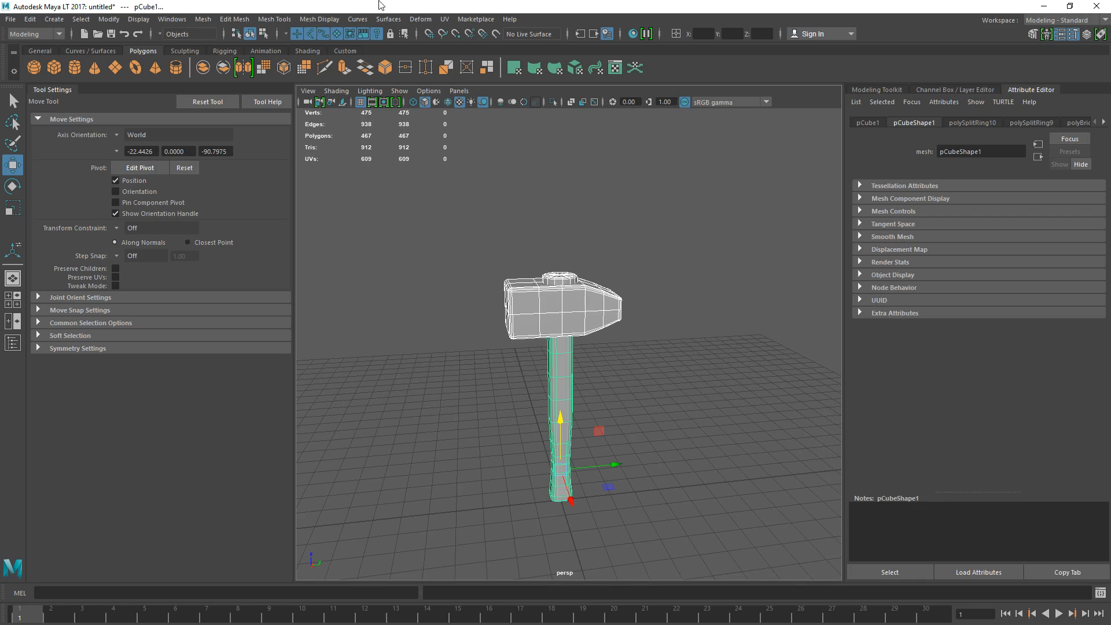
click(444, 20)
click(470, 51)
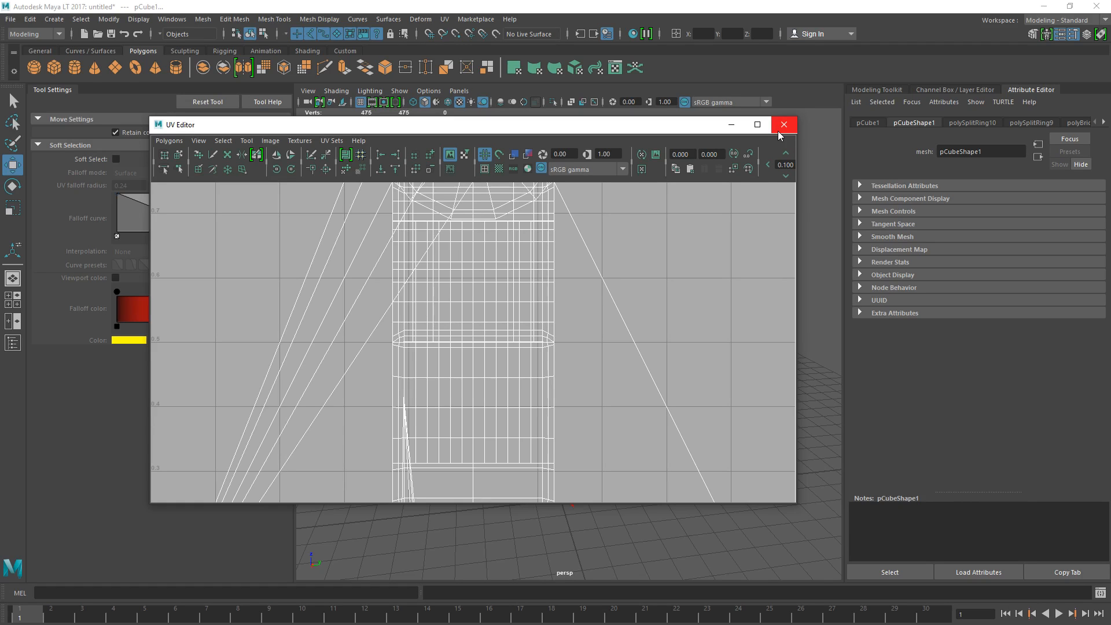
- Close the UV Editor and combine the selected hammer parts into a single mesh
click(779, 132)
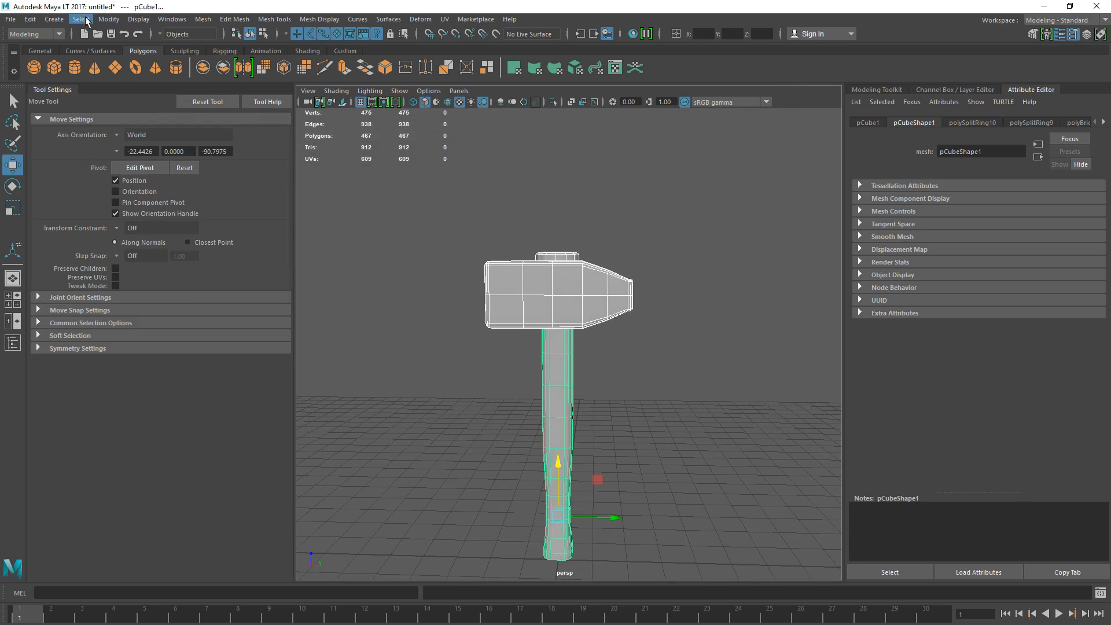
click(202, 20)
click(228, 64)
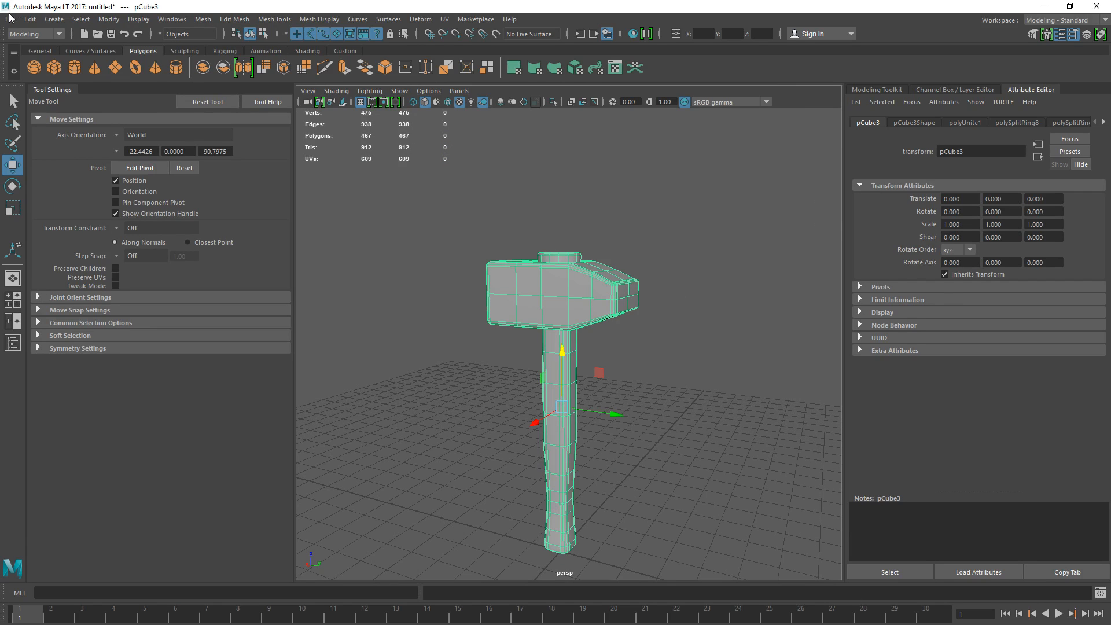
- Save the scene to the Desktop as a Maya LT file named BlackSmithHammer
key(ctrl+s)
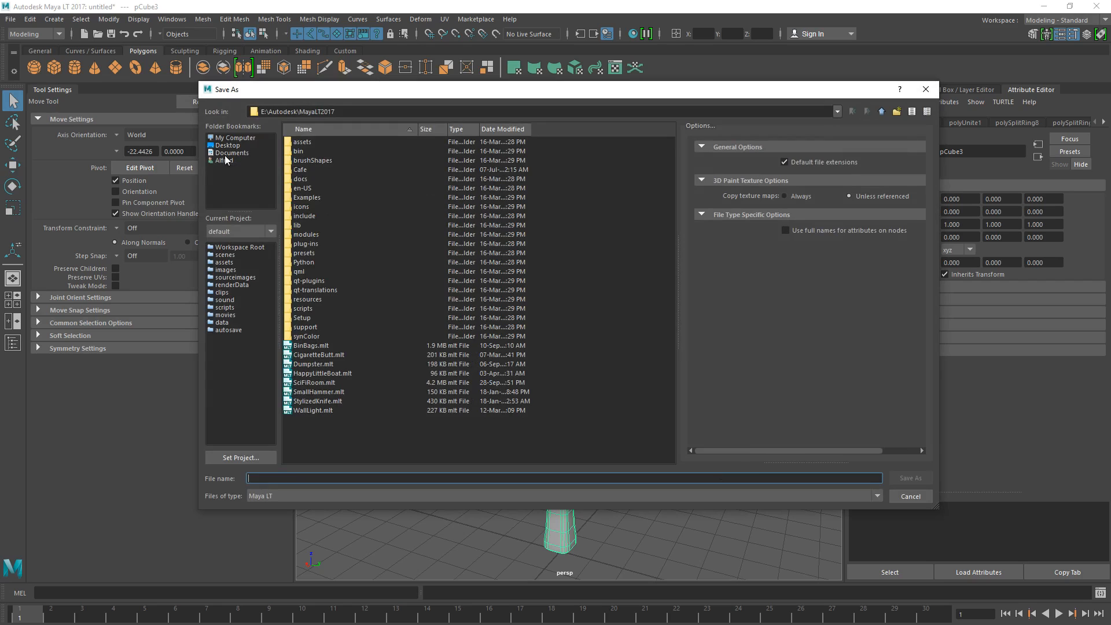
click(227, 145)
click(375, 478)
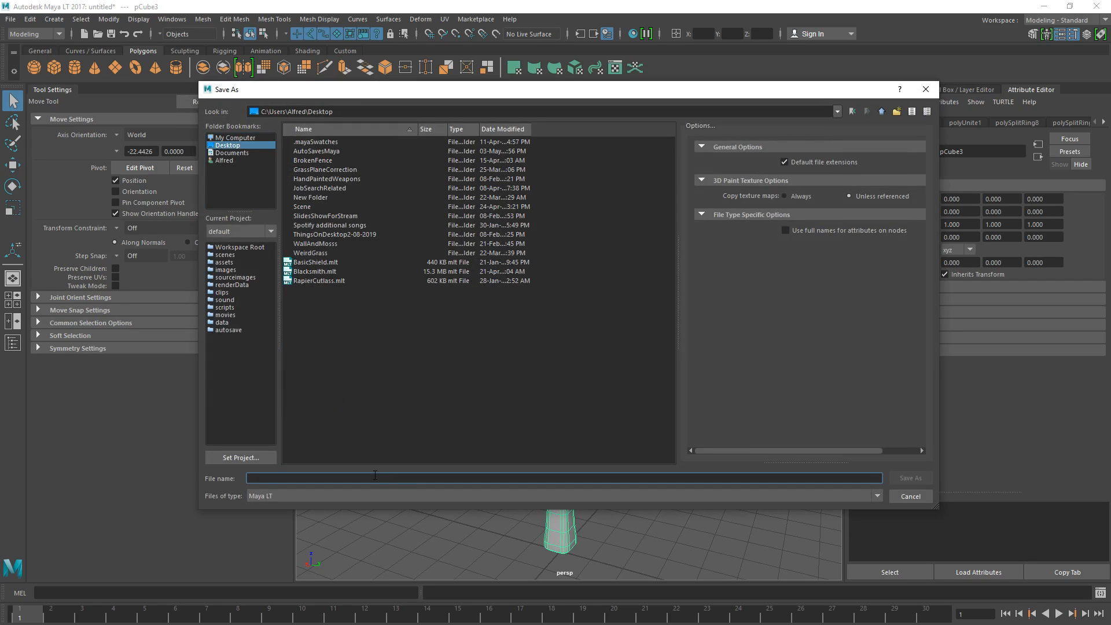
text(BlackSmithHammer)
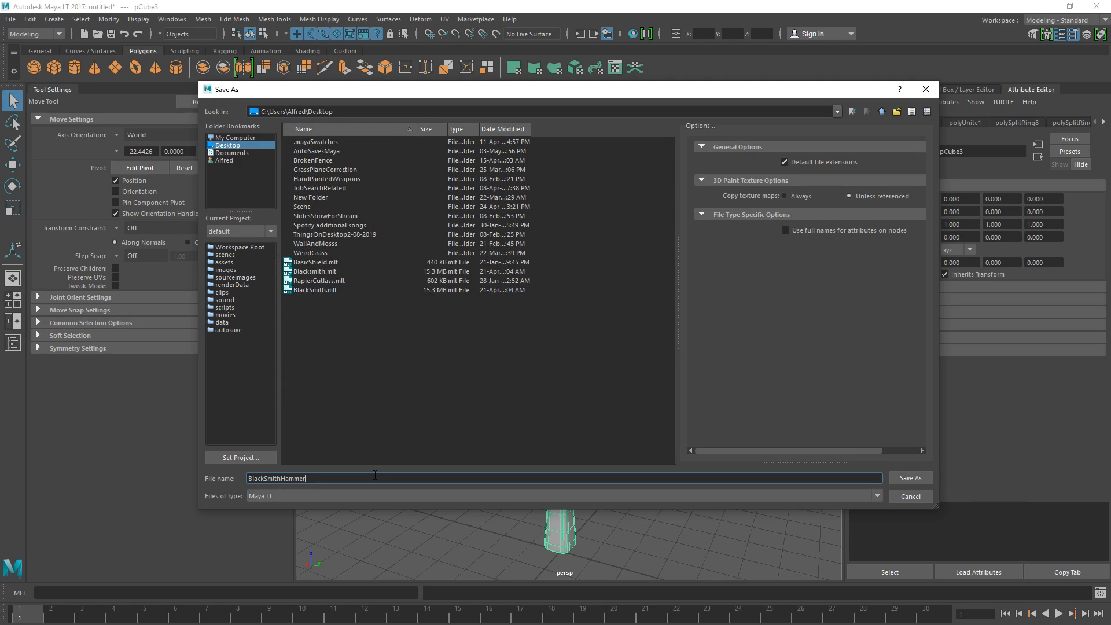
key(Return)
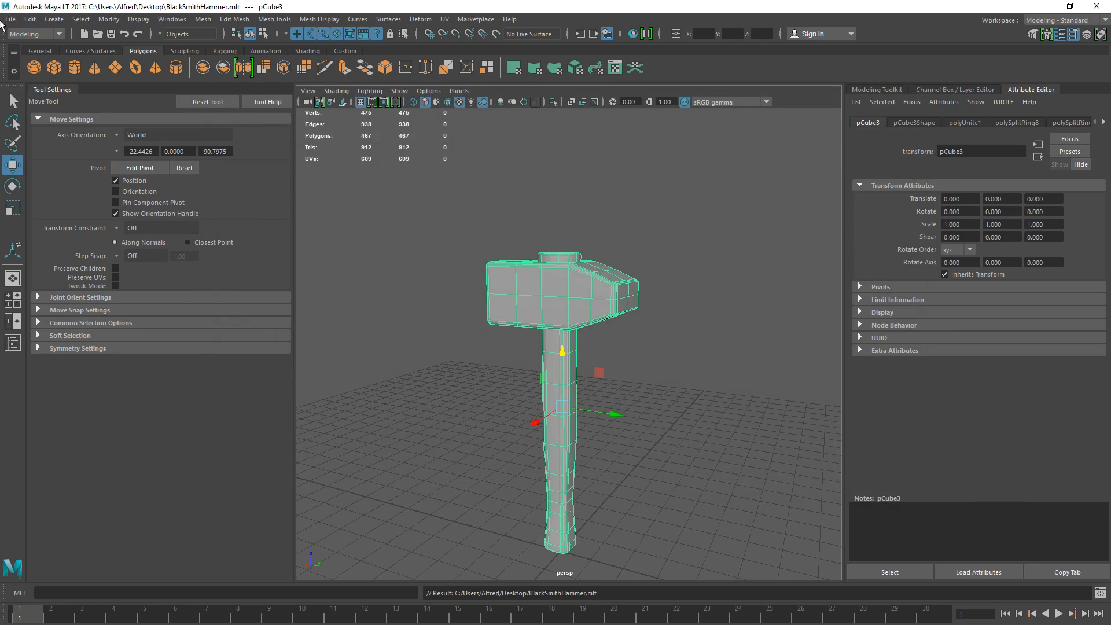
- Start exporting the selected hammer and create a folder named BlackSmithHammer on the Desktop
click(4, 21)
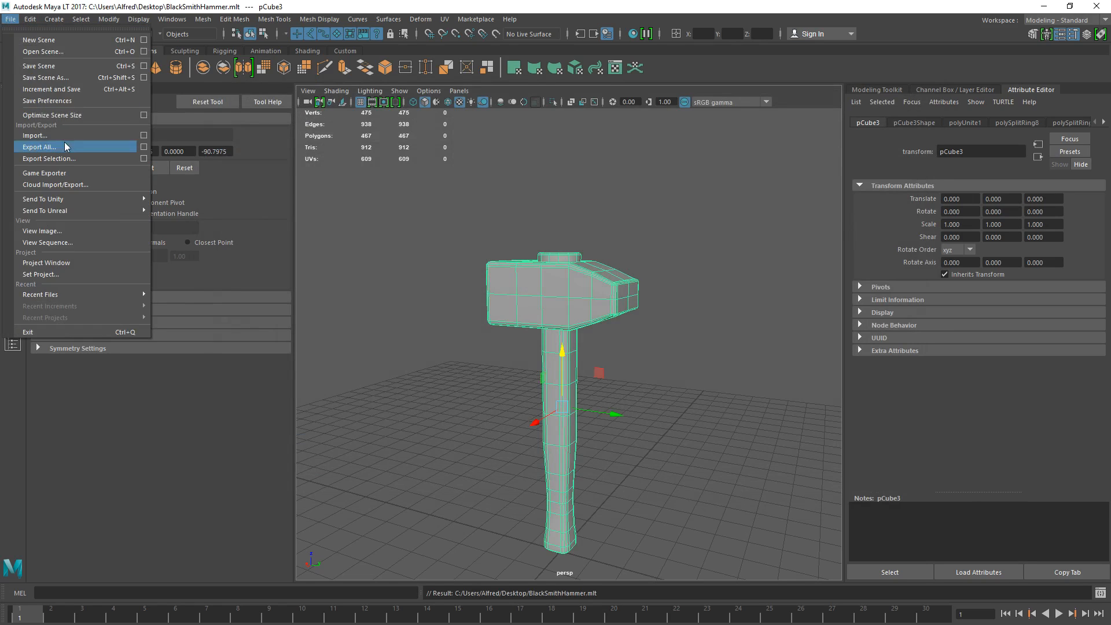
mouse_move(65, 201)
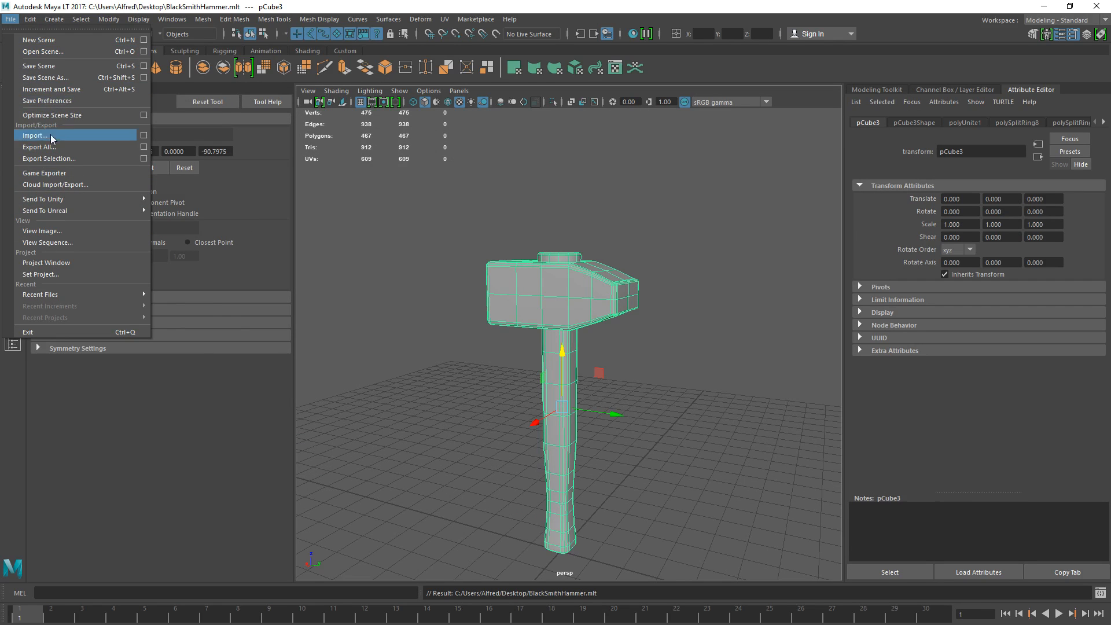
click(43, 133)
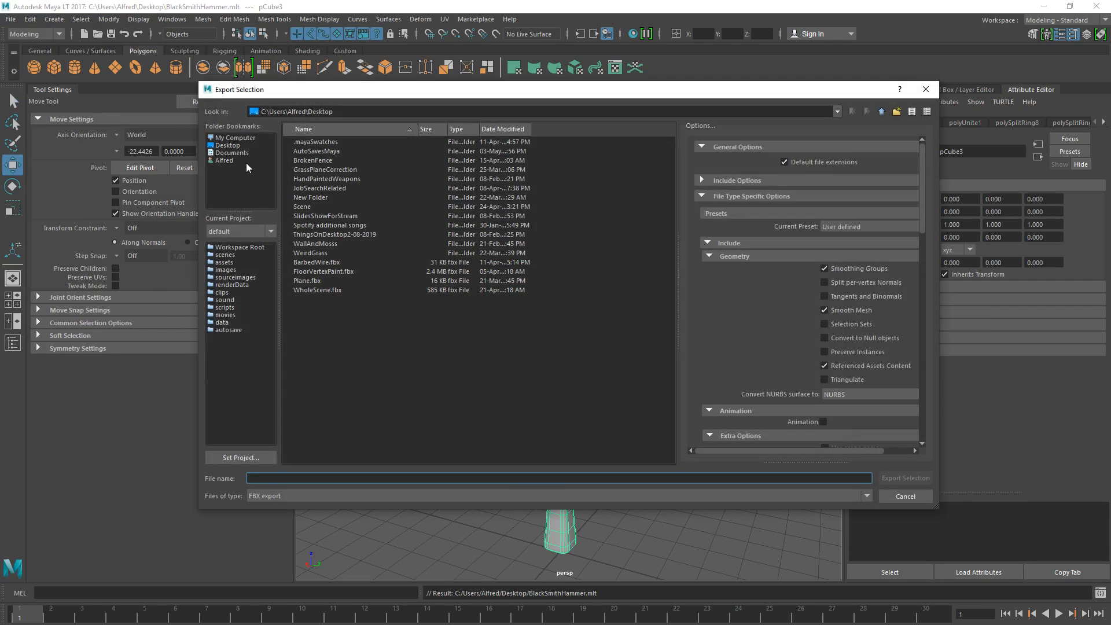
click(233, 146)
right_click(564, 363)
click(566, 382)
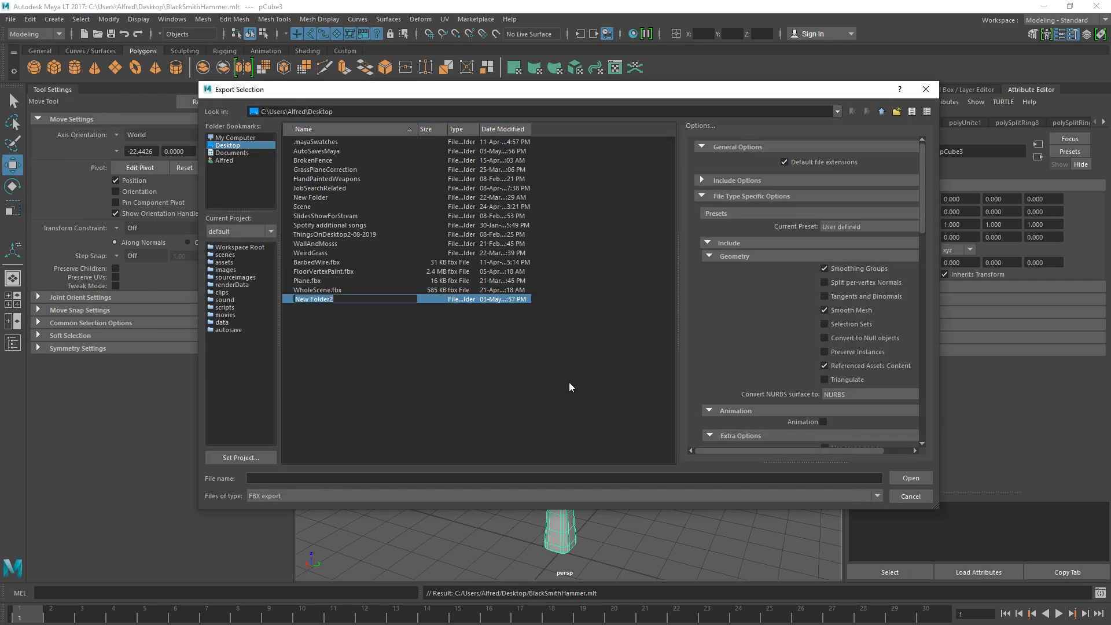
text(BlackSmithHammer)
key(Return)
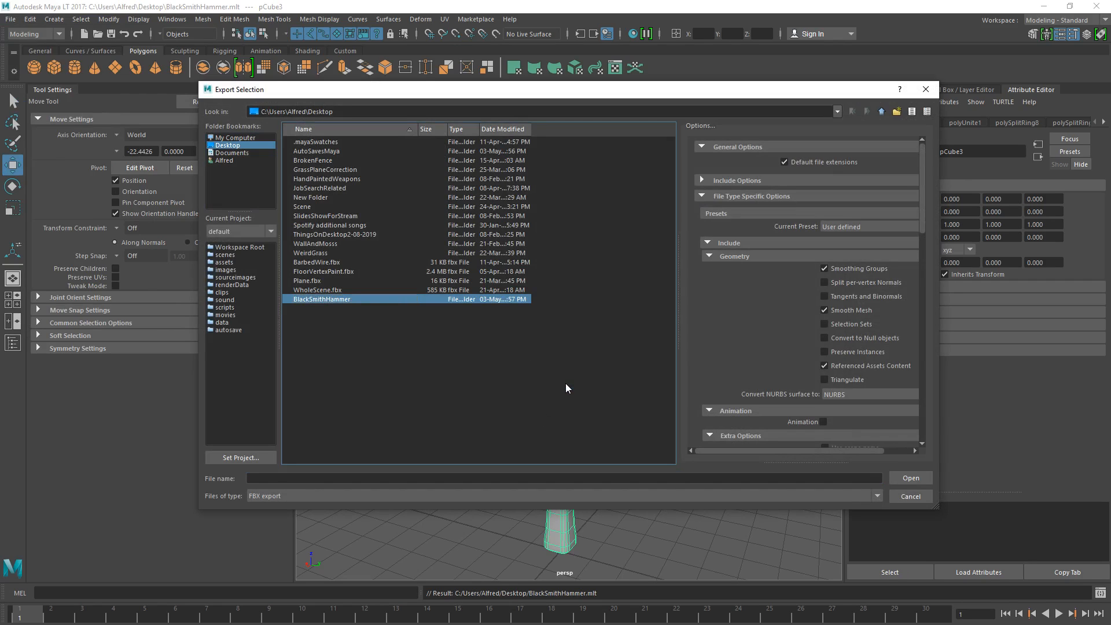
- Create a Meshes subfolder inside the BlackSmithHammer folder and open it as the export location
double_click(380, 301)
right_click(439, 243)
click(486, 264)
text(Meshes)
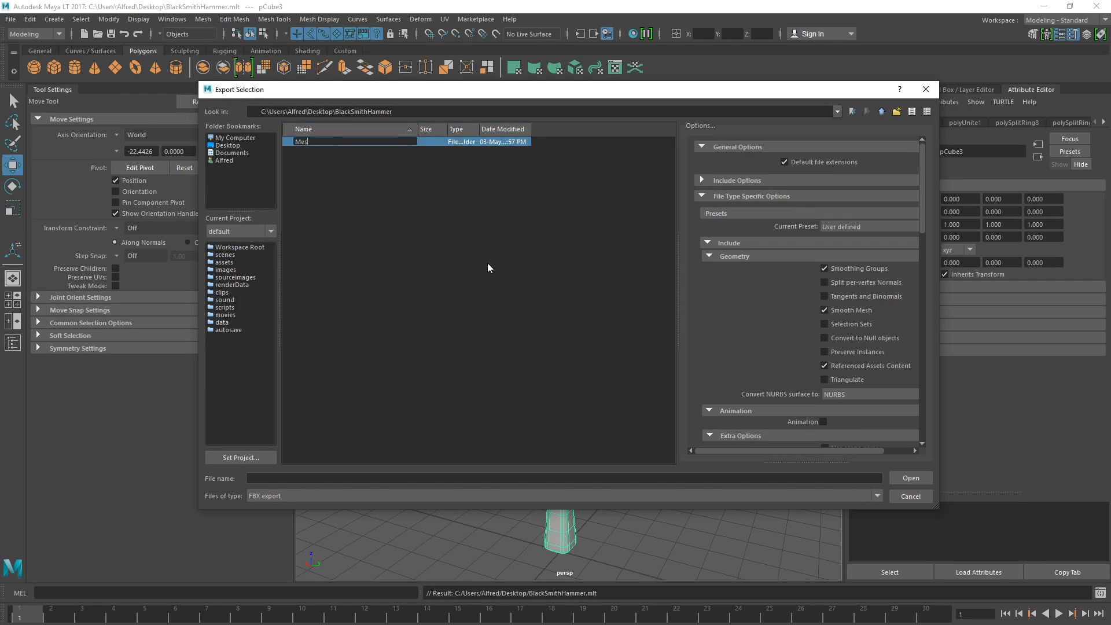
key(Return)
double_click(353, 140)
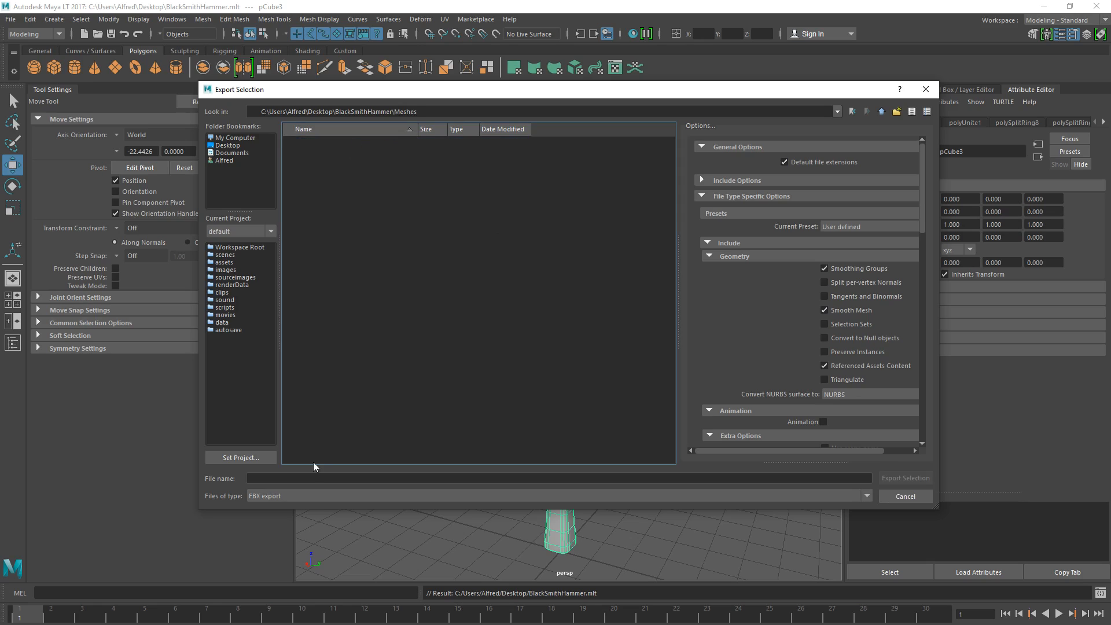
- Export the selected hammer into the Meshes folder as BlackSmithHammer_LP using the OBJexport file type
click(386, 478)
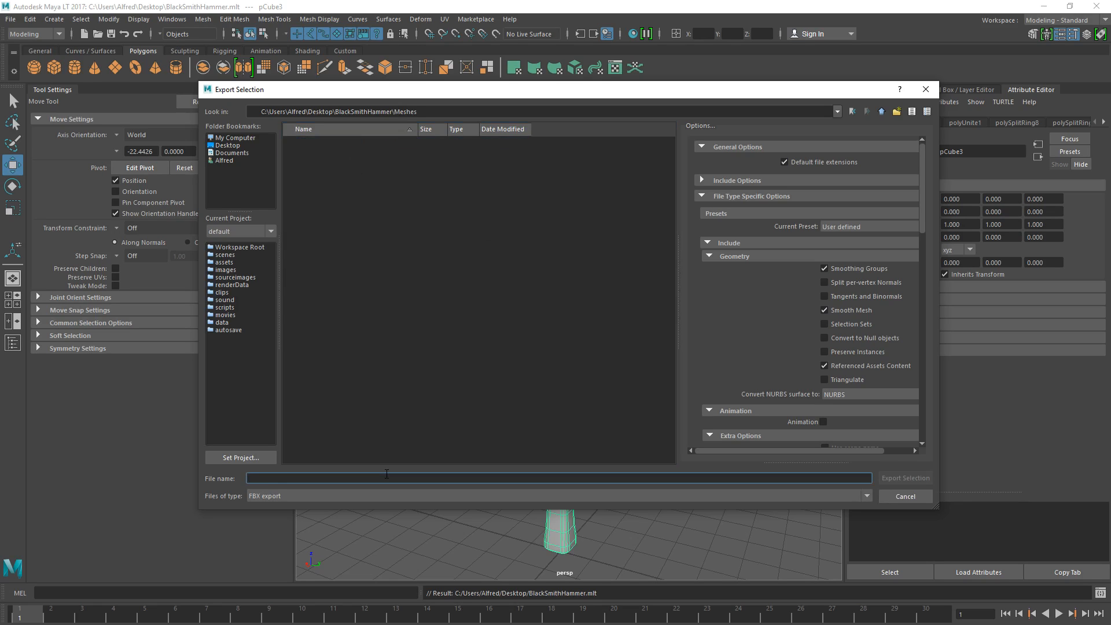
text(BlackSmithHammer_LP)
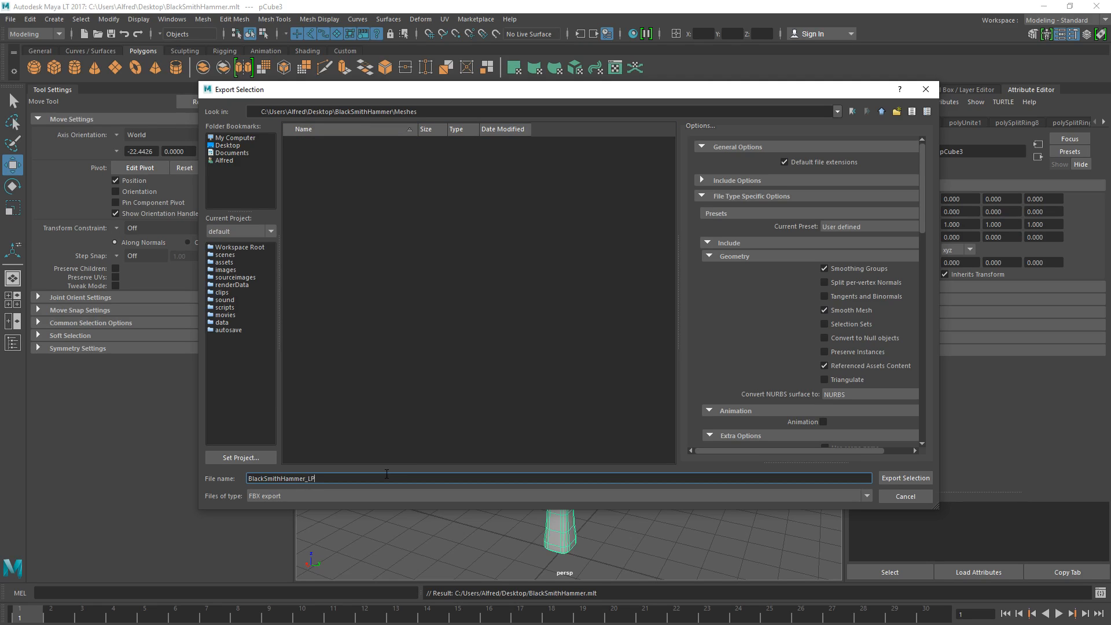
click(374, 495)
click(435, 515)
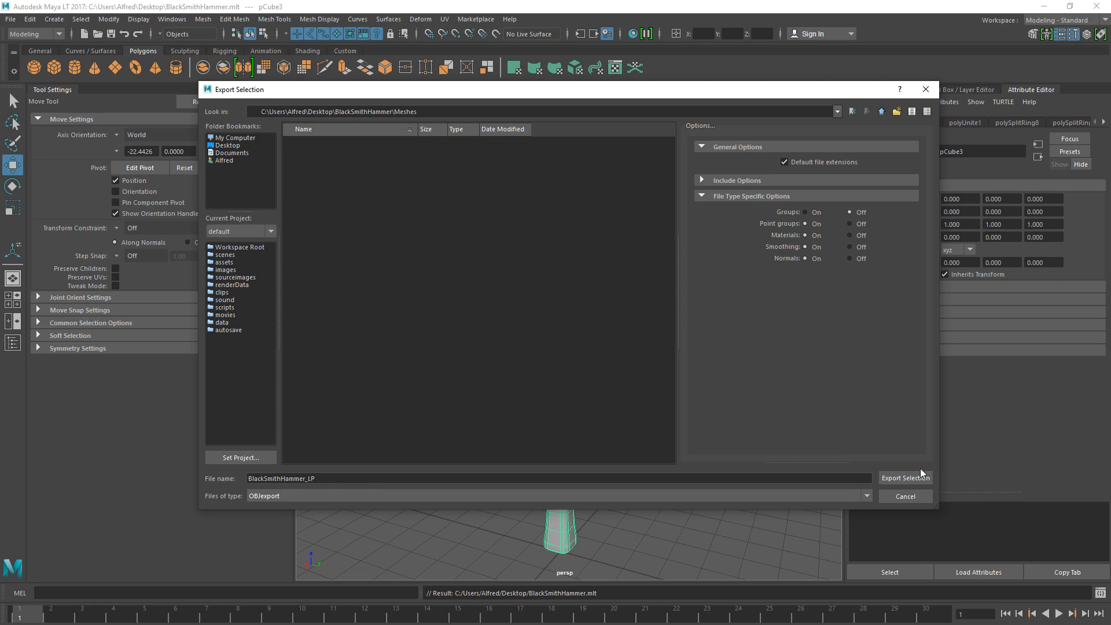
click(899, 474)
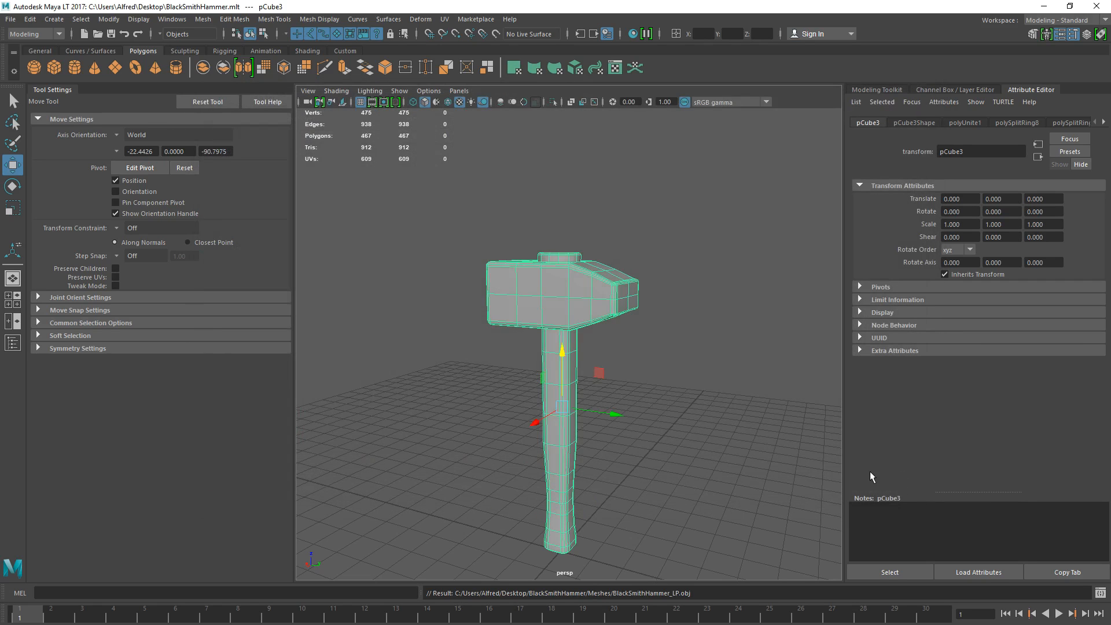